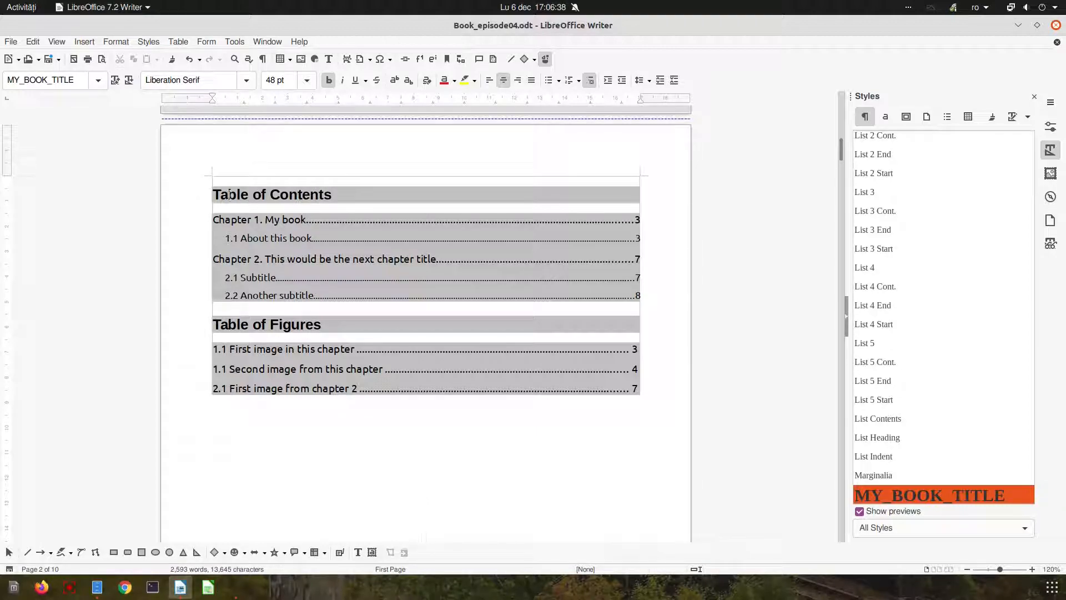
- Set the font color of the Contents Heading paragraph style to Blue
left_click(259, 194)
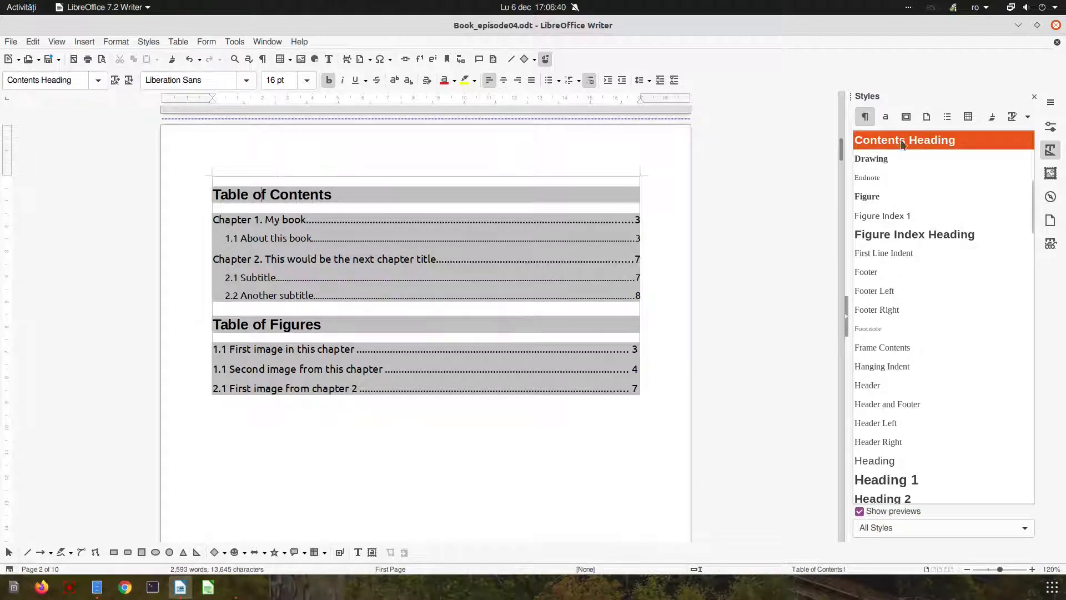
right_click(902, 142)
left_click(916, 162)
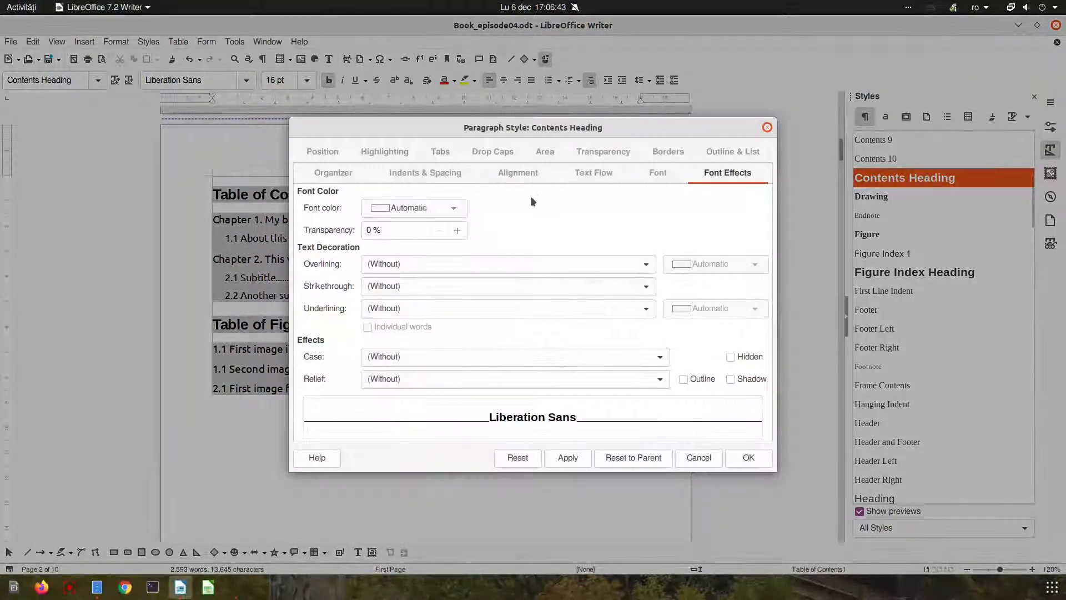
left_click(411, 208)
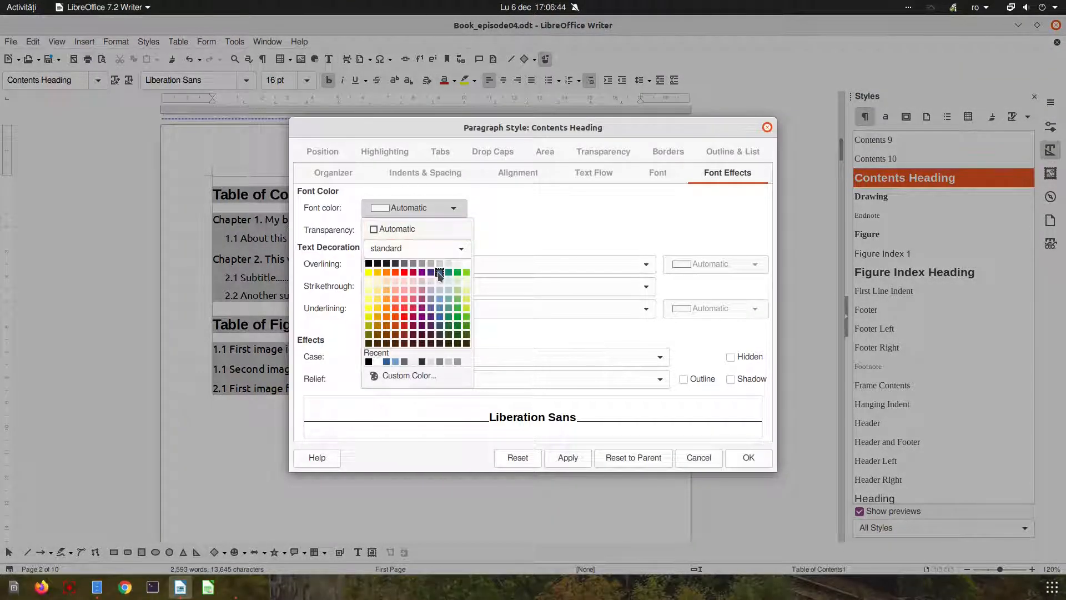
left_click(440, 272)
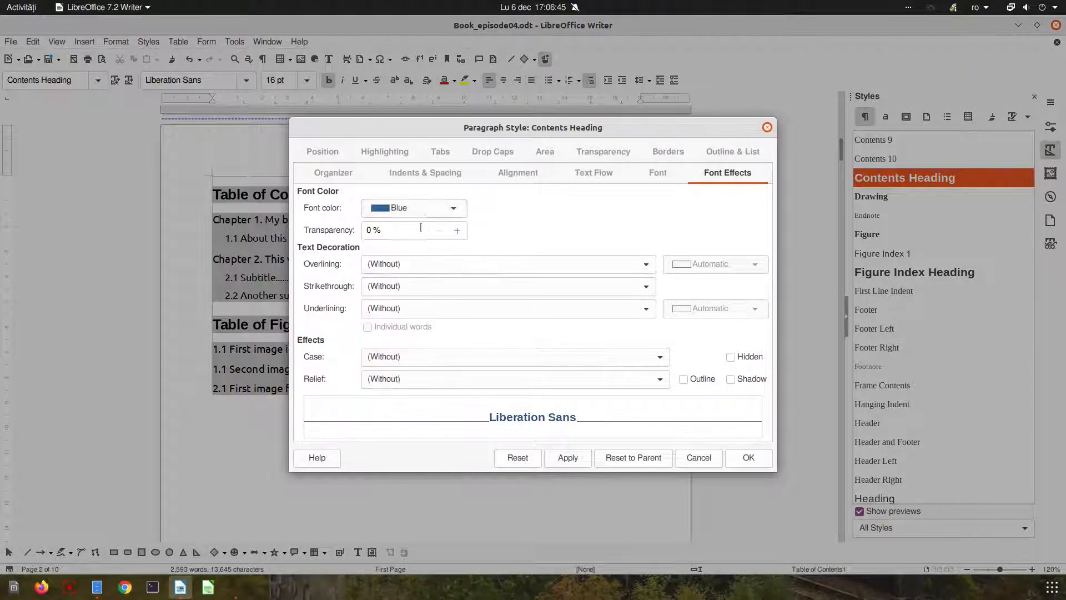
left_click(568, 457)
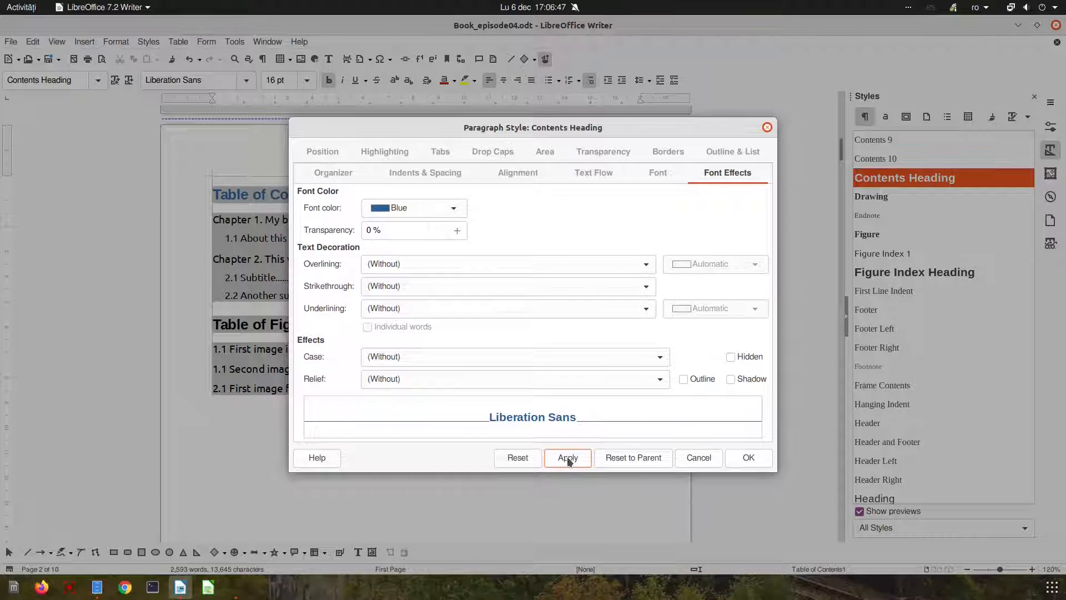
left_click(736, 456)
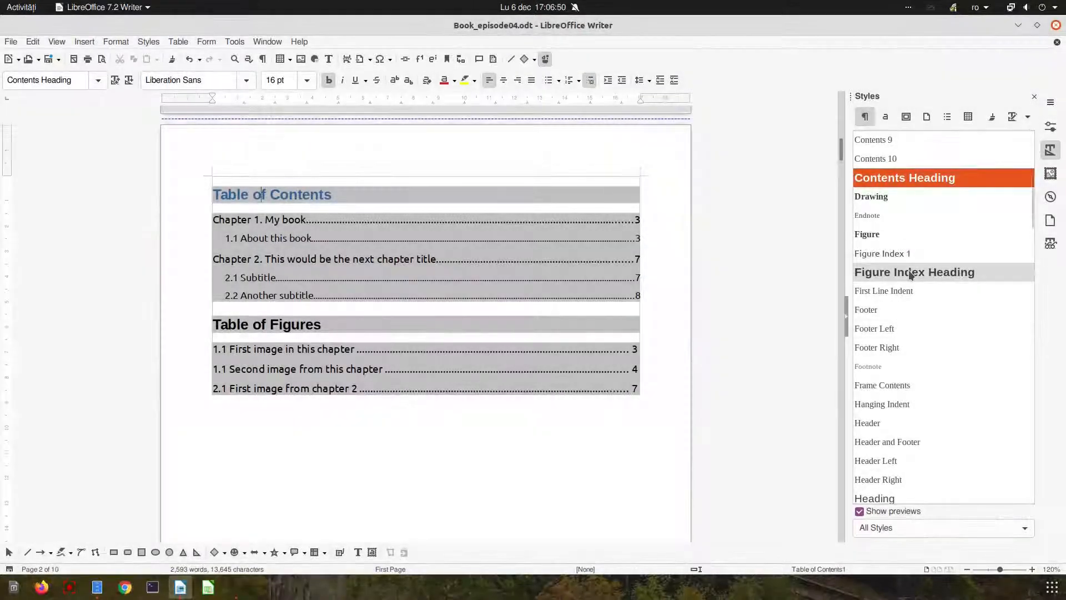
- Set the font color of the Figure Index Heading paragraph style to Blue
right_click(917, 272)
left_click(919, 291)
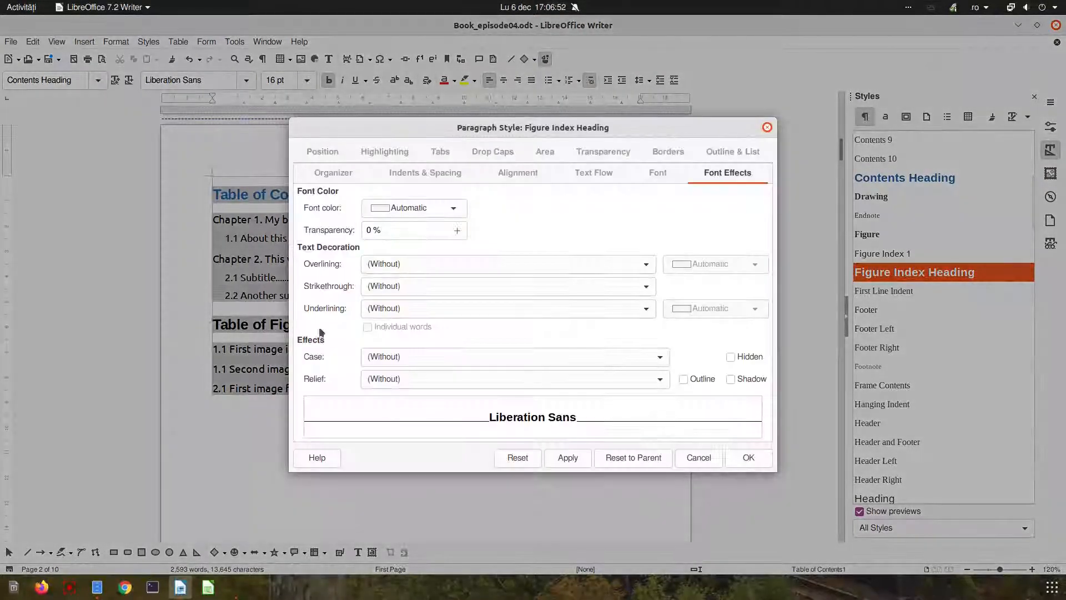
left_click(428, 208)
left_click(439, 272)
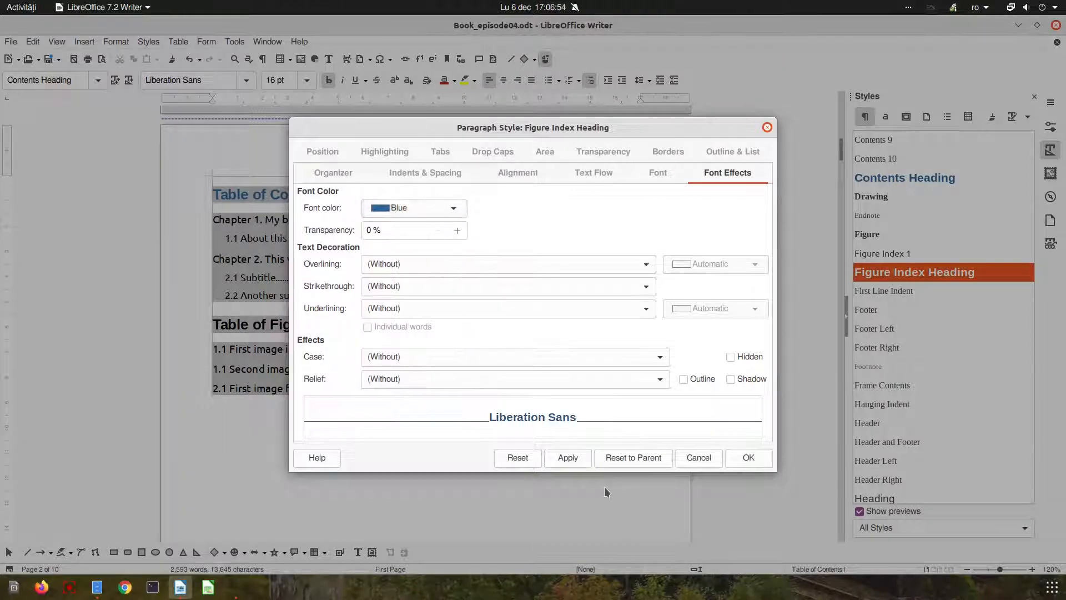
left_click(567, 457)
left_click(747, 457)
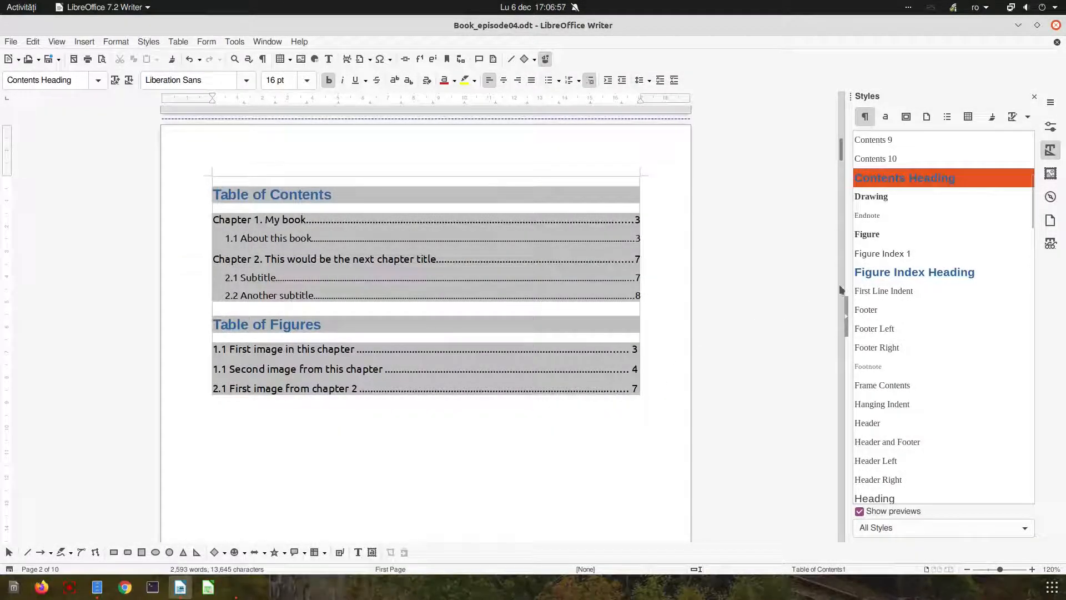
left_click(303, 327)
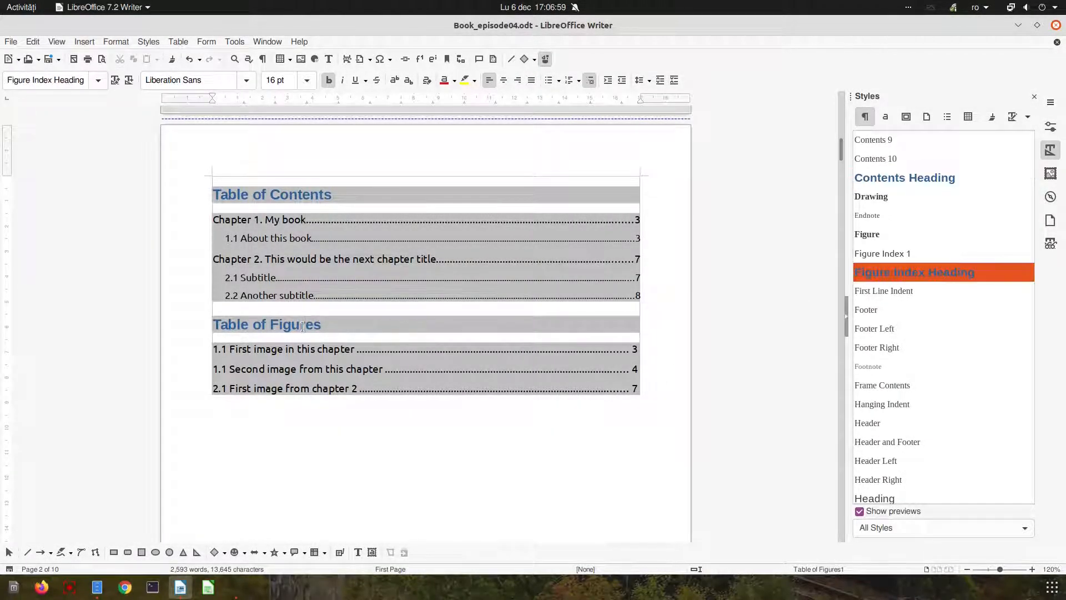
right_click(303, 326)
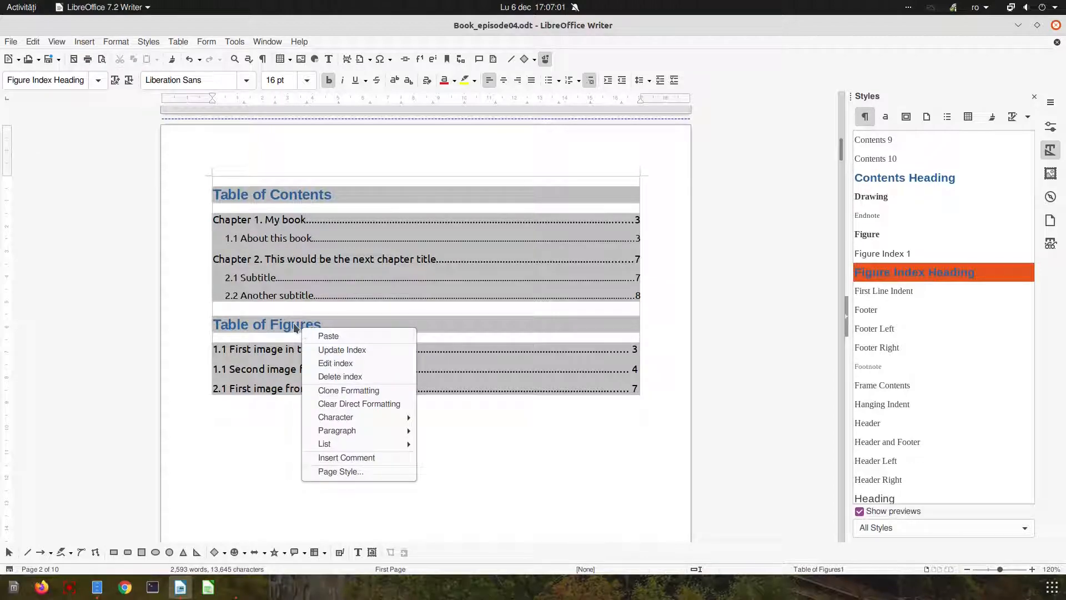
key("Escape")
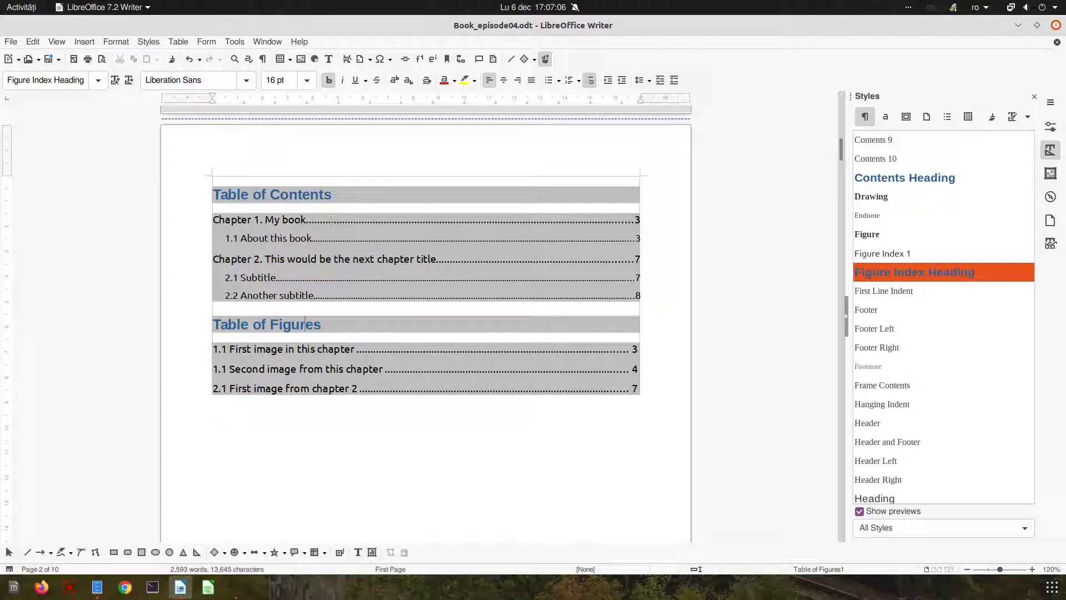
- Edit the table of contents index and give the level 1 chapter number the Strong Emphasis character style
right_click(397, 221)
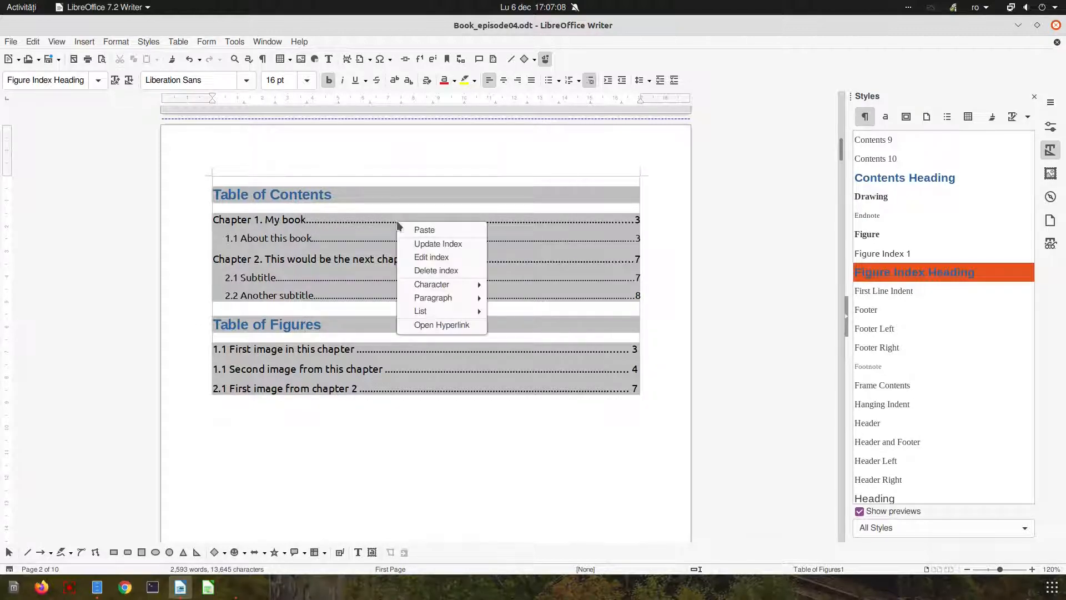
left_click(431, 257)
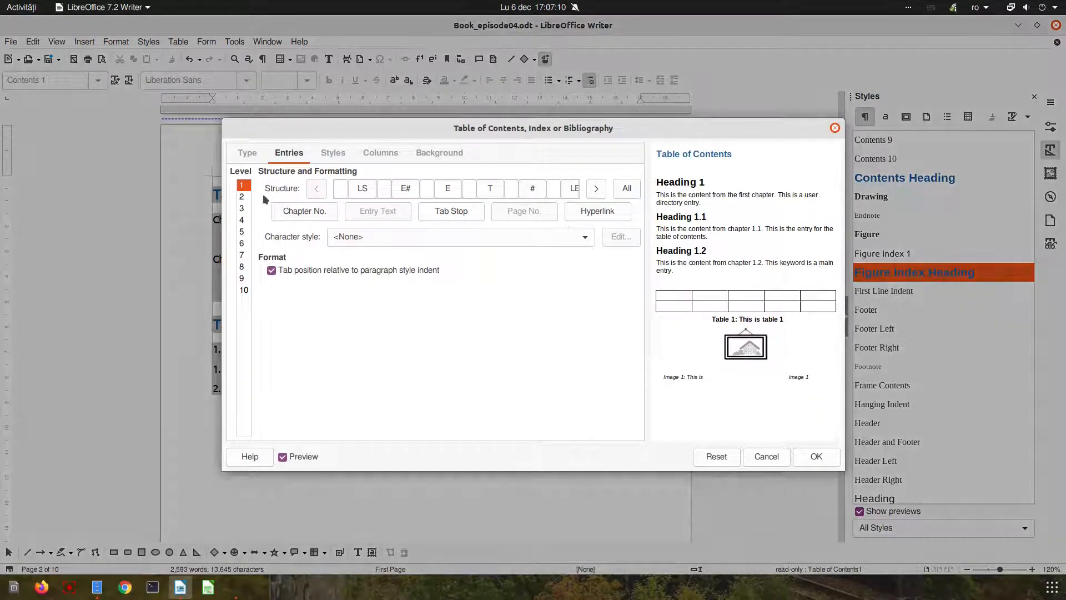
left_click(407, 189)
left_click(377, 238)
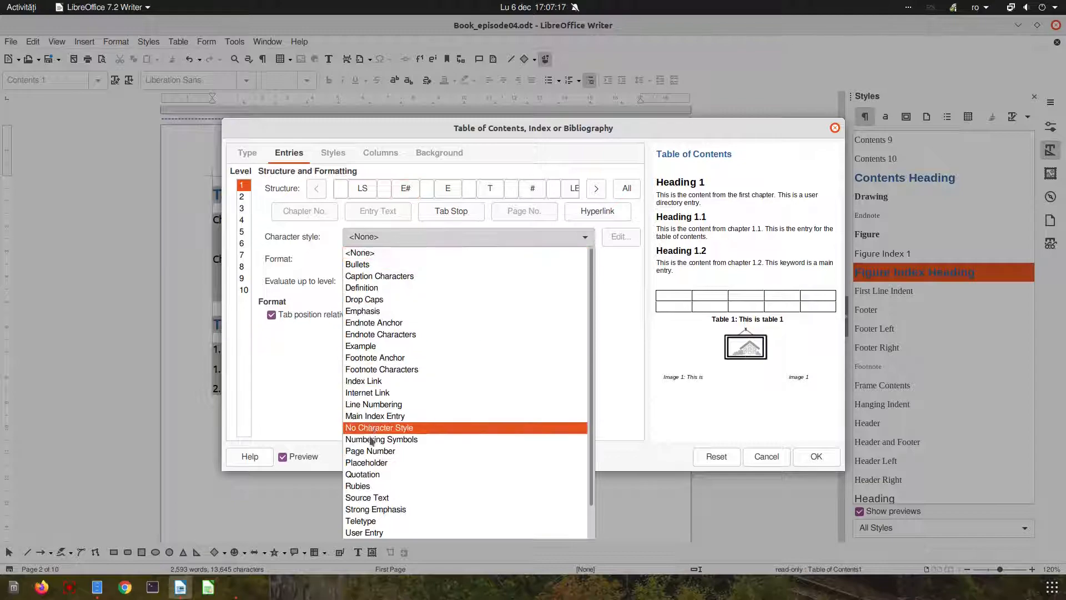
left_click(373, 509)
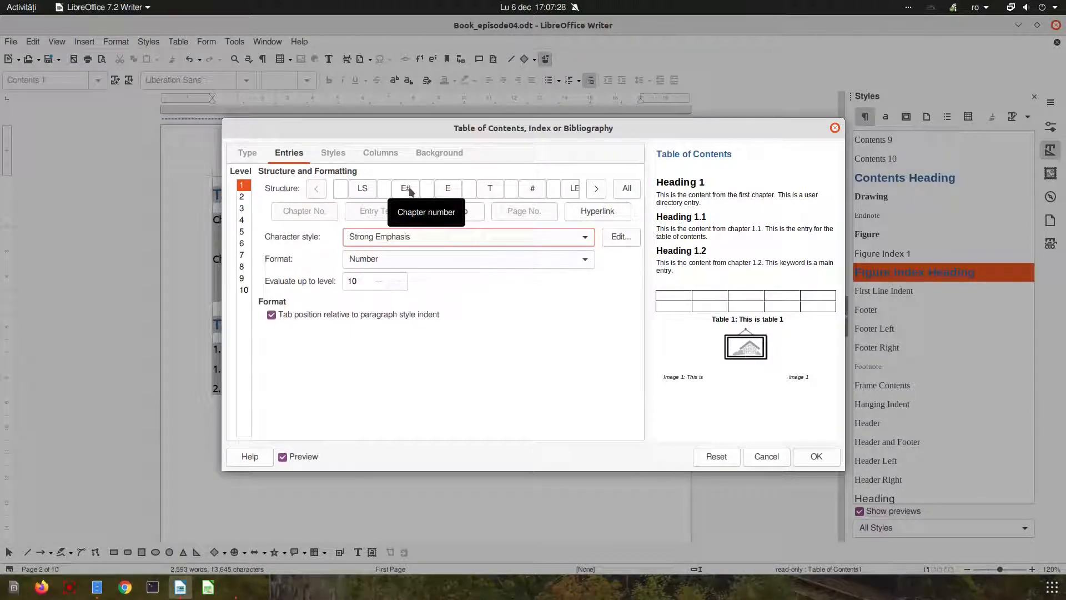
- Give the level 1 entry text the Strong Emphasis character style and apply the table of contents changes
left_click(447, 188)
left_click(386, 240)
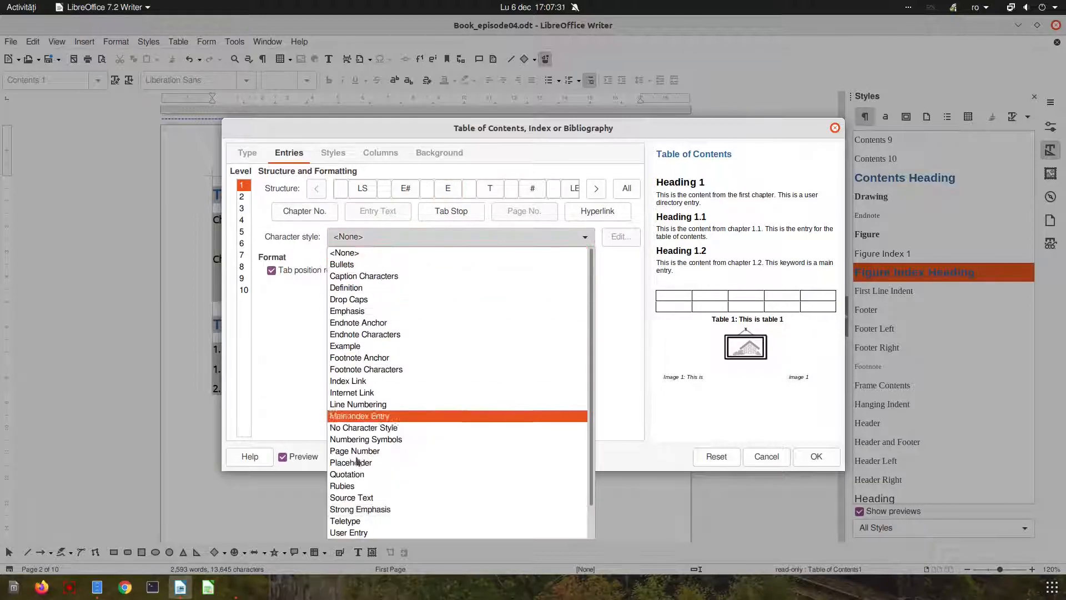
left_click(360, 511)
left_click(813, 456)
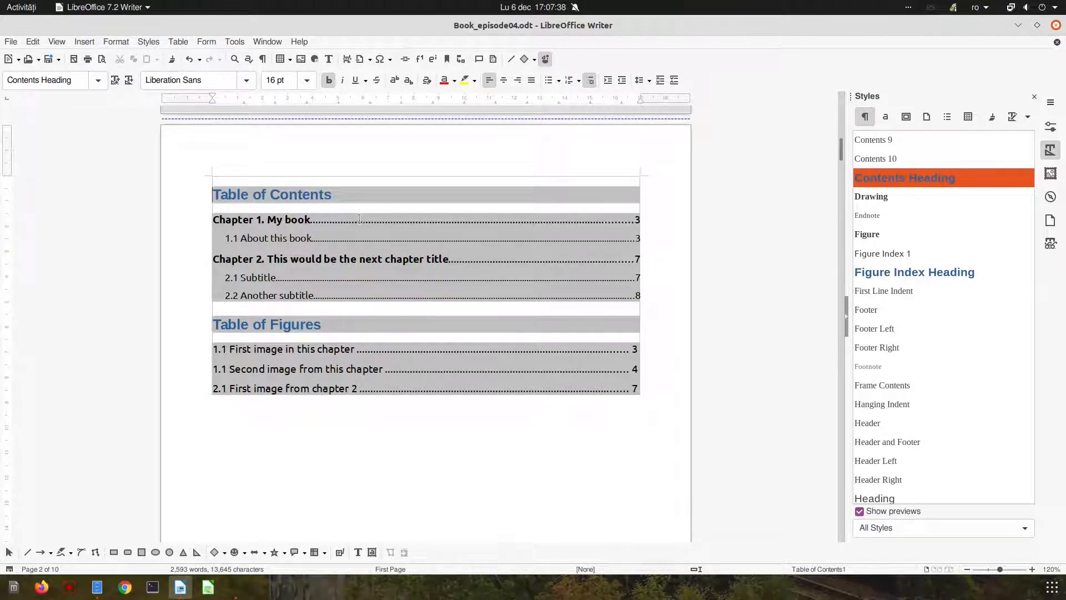
- Edit the table of contents index and set the fill character of the level 1 tab stop to blank
right_click(394, 220)
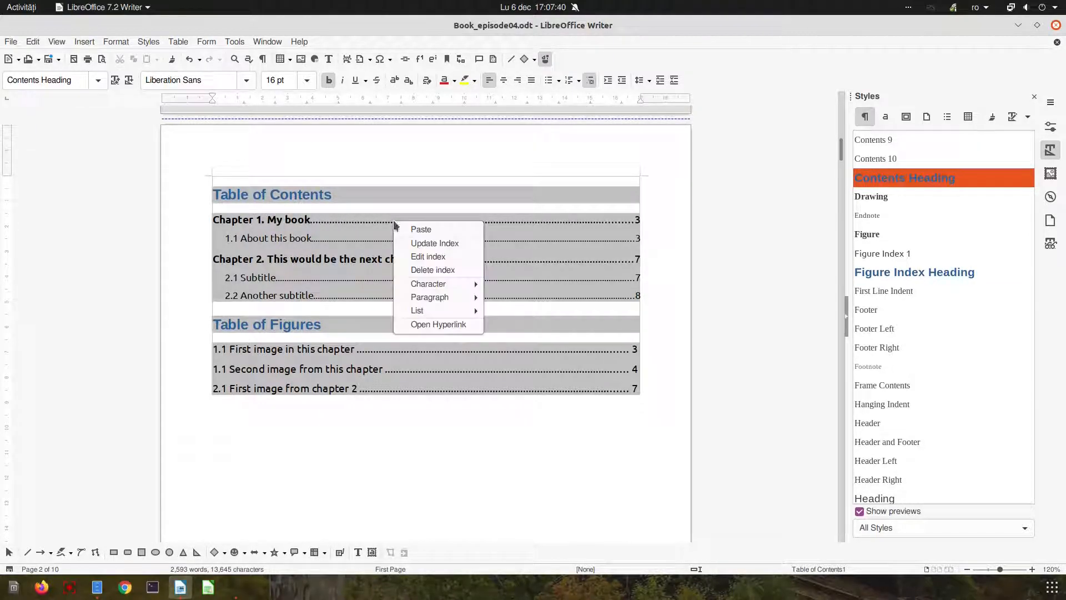
left_click(414, 254)
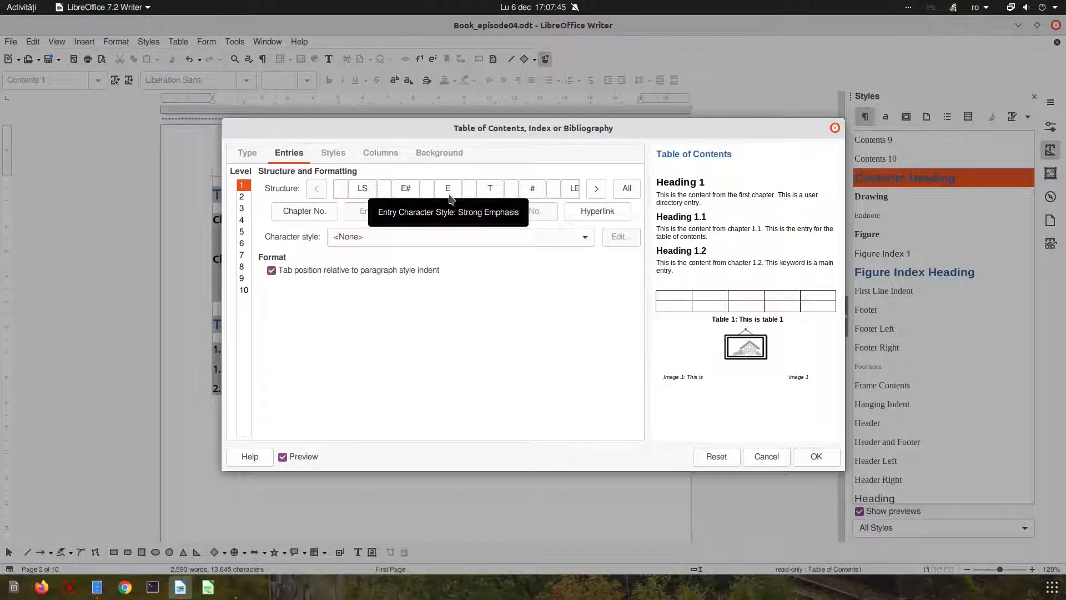
left_click(490, 188)
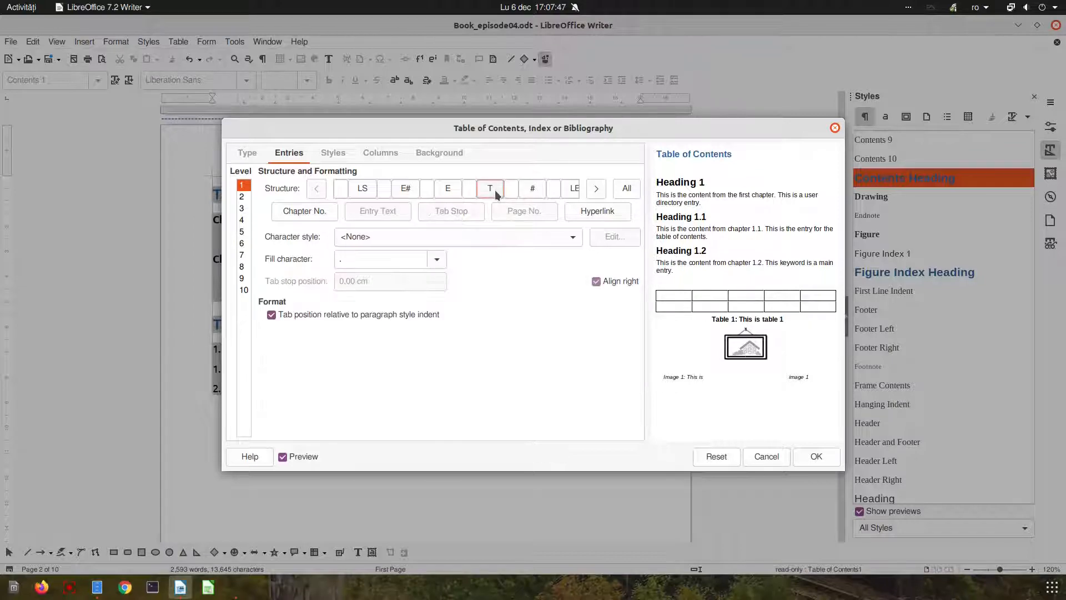
left_click(437, 259)
left_click(372, 279)
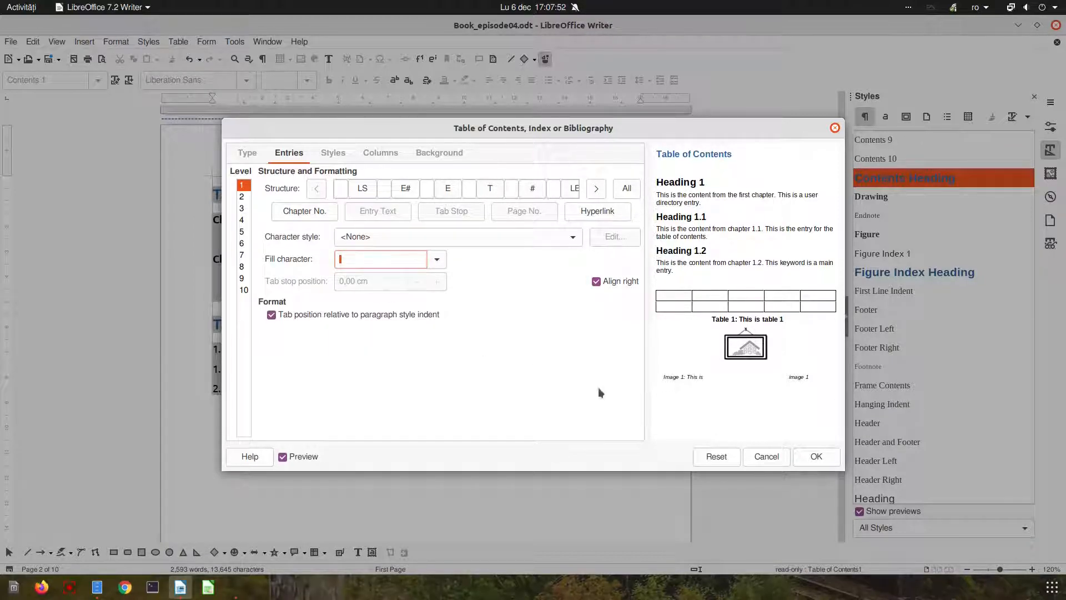
- Set the fill character of the level 2 tab stop to blank and apply the table of contents changes
left_click(243, 198)
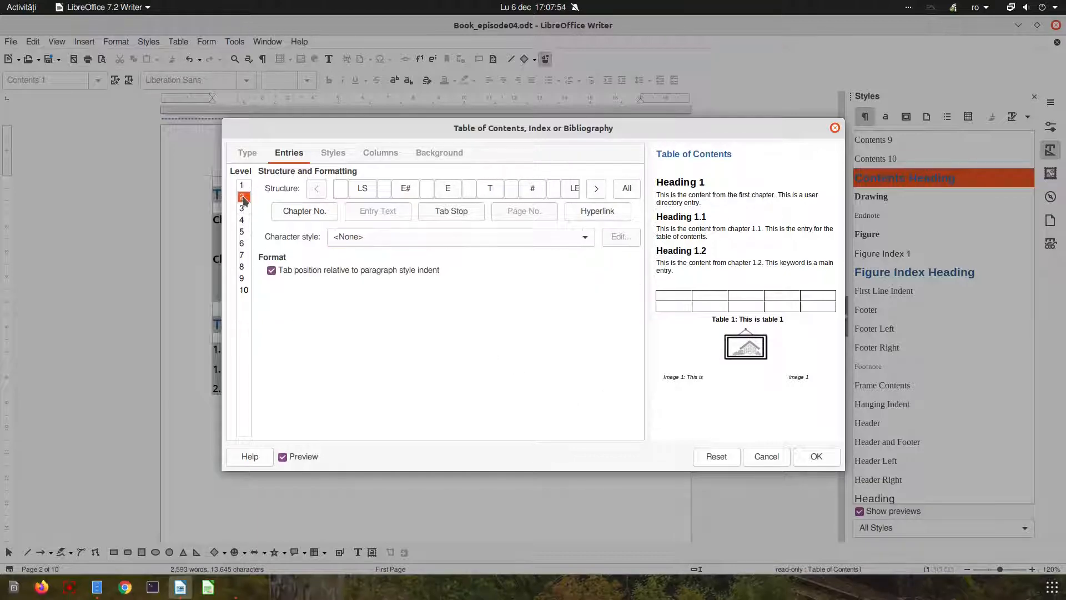
left_click(484, 188)
left_click(437, 259)
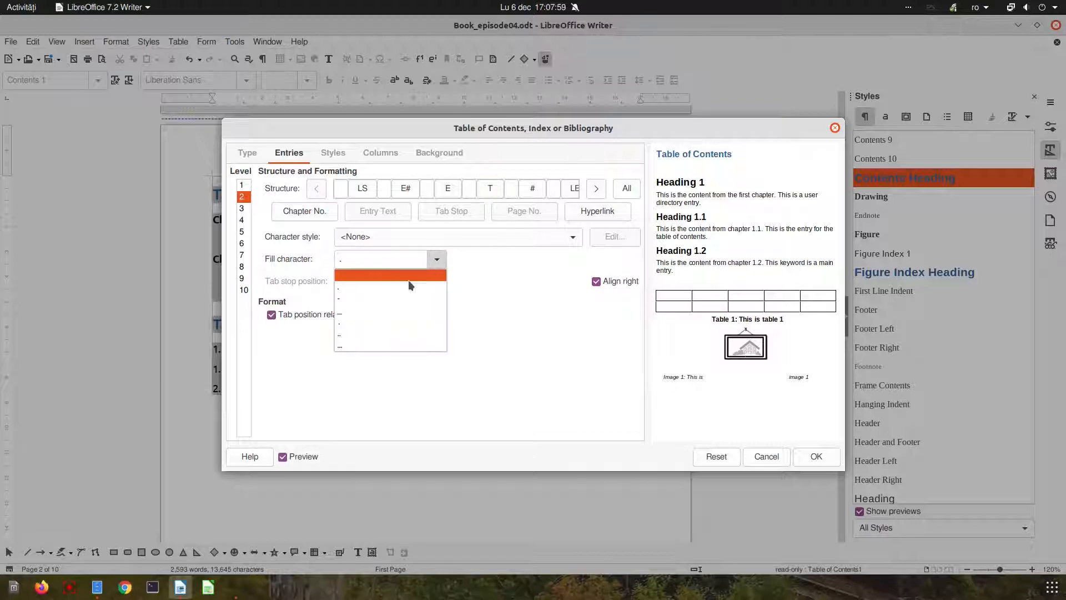
left_click(407, 279)
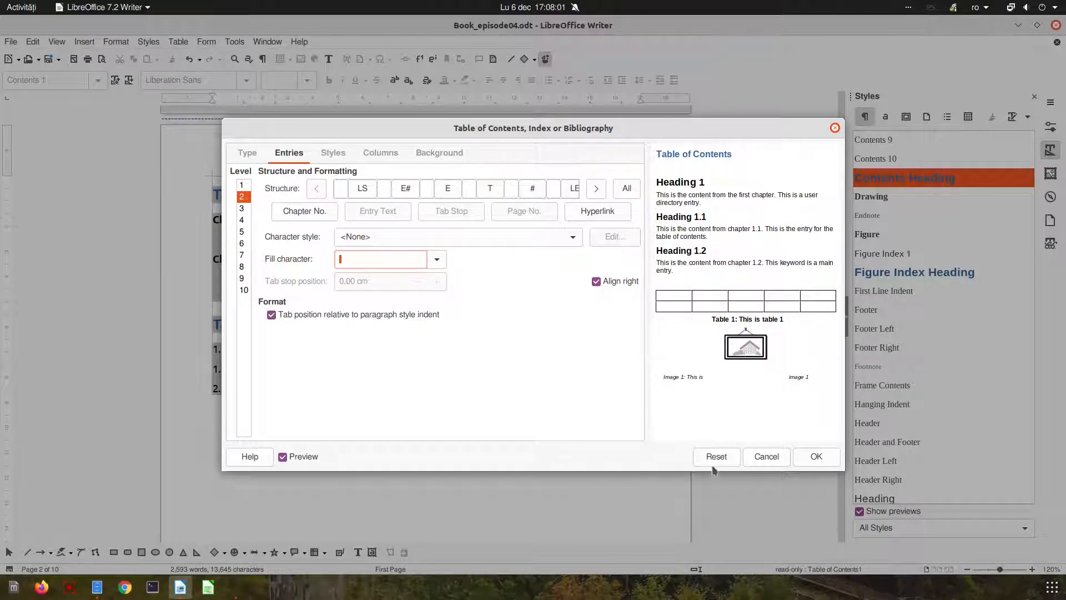
left_click(816, 456)
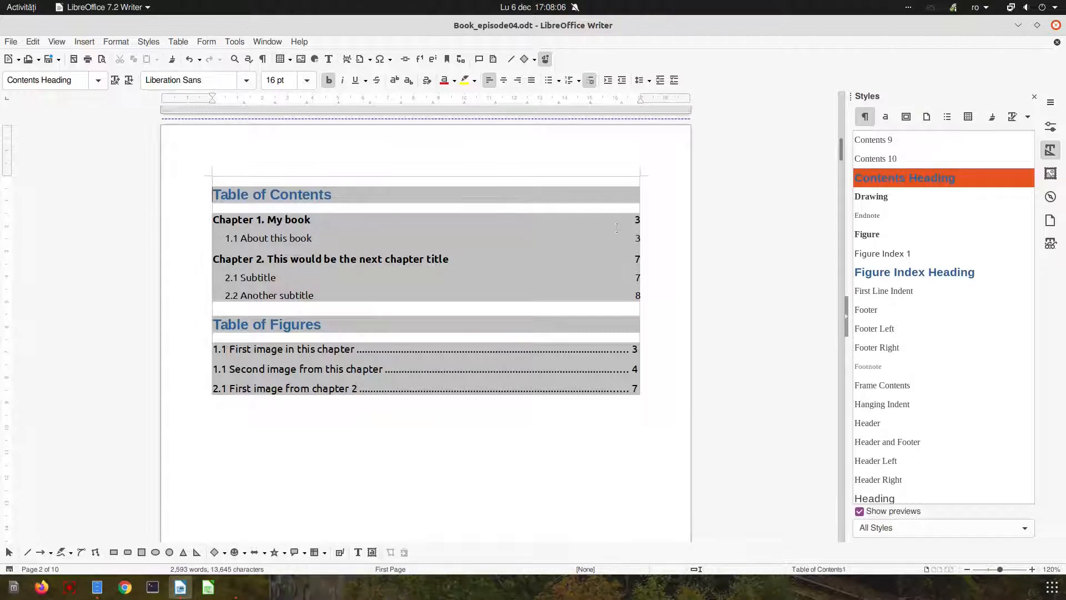
- Give the level 2 chapter number in the table of contents the Strong Emphasis character style and apply it
right_click(248, 238)
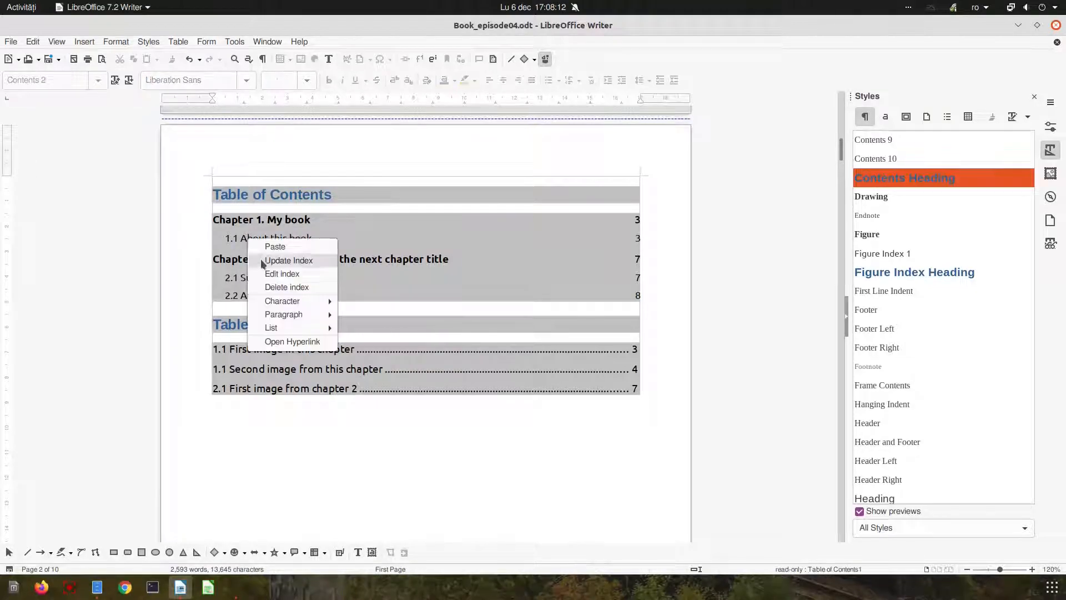
left_click(281, 273)
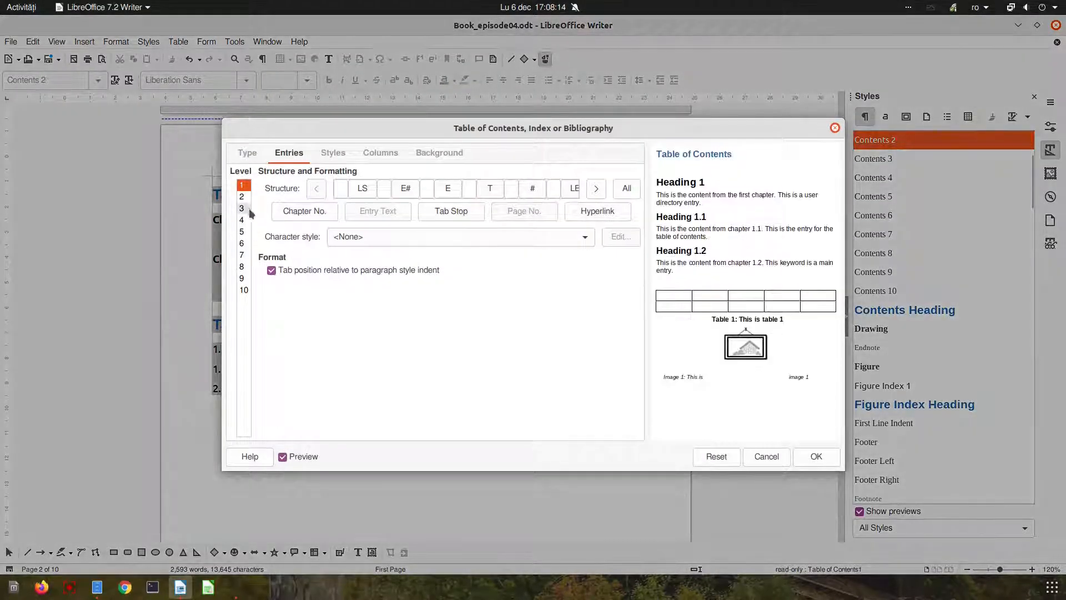
left_click(242, 197)
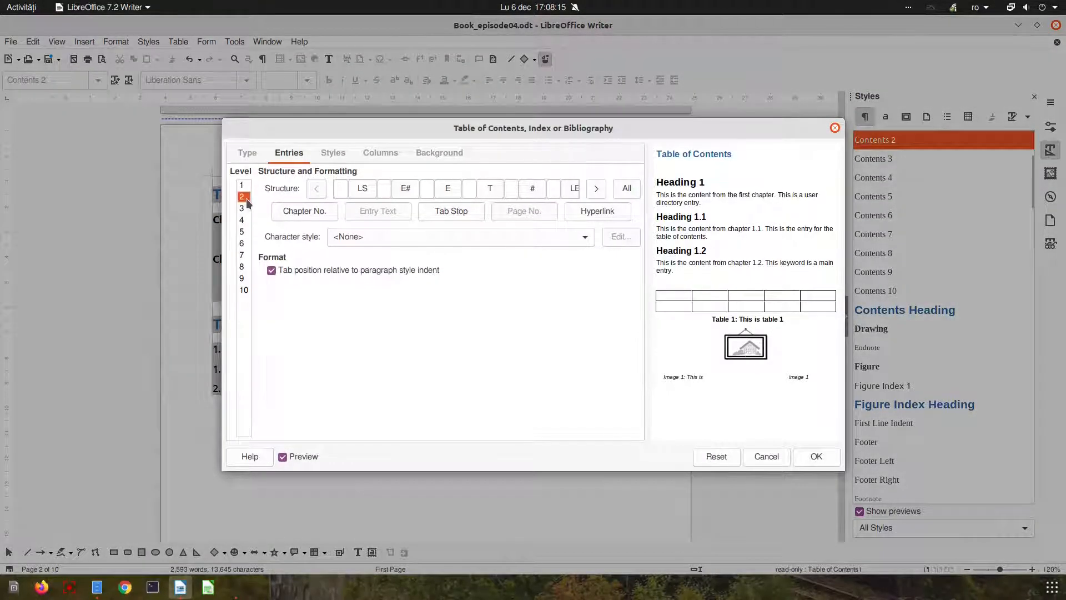
left_click(411, 191)
left_click(397, 235)
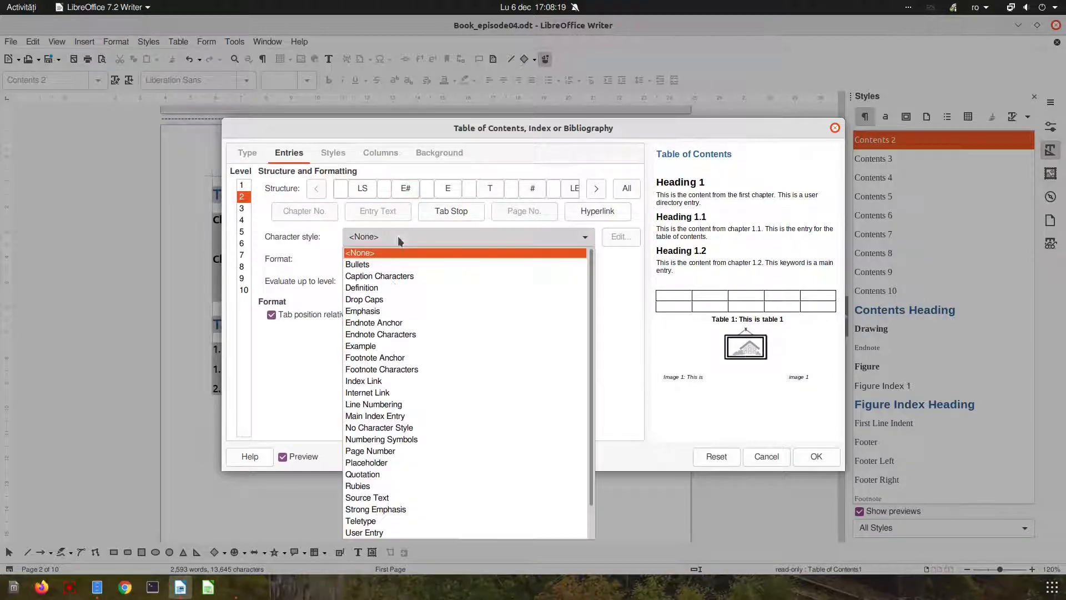
left_click(398, 507)
left_click(813, 455)
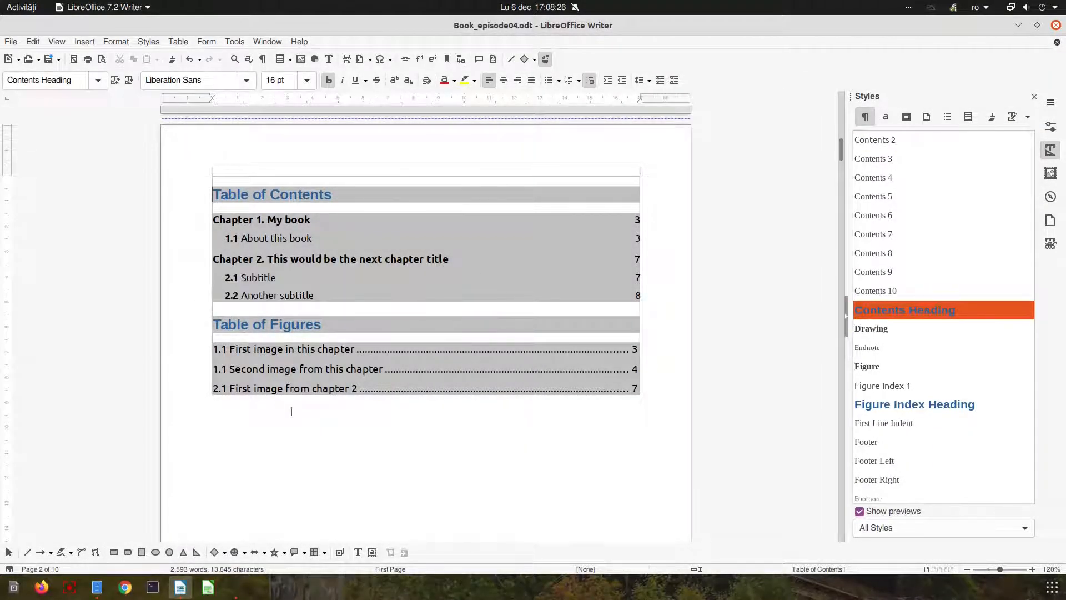
- Edit the Table of Figures index and apply a character style to the chapter info part of its entries
right_click(223, 353)
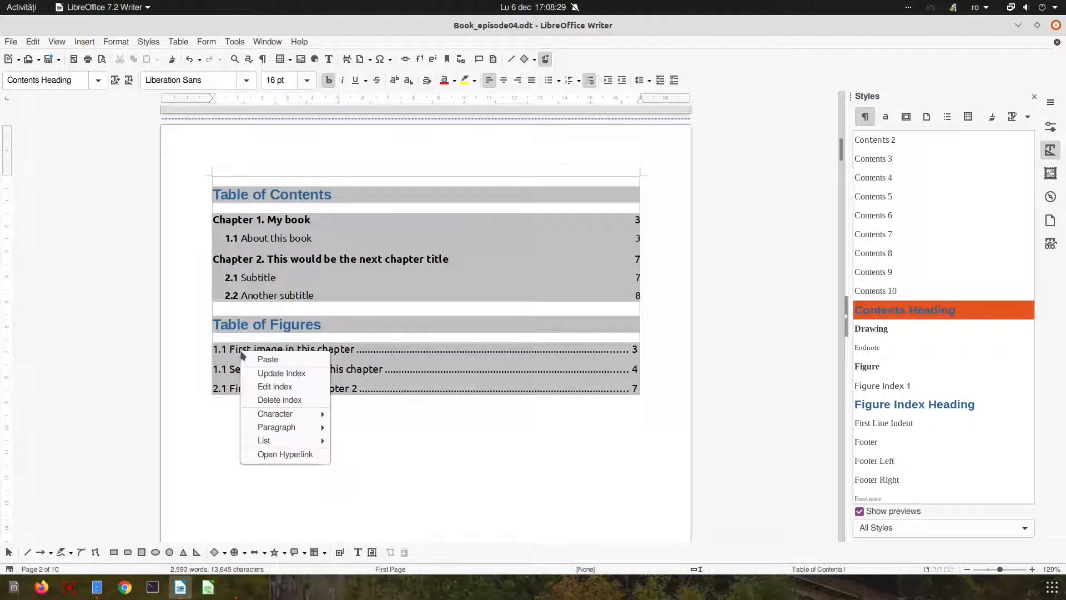
left_click(262, 383)
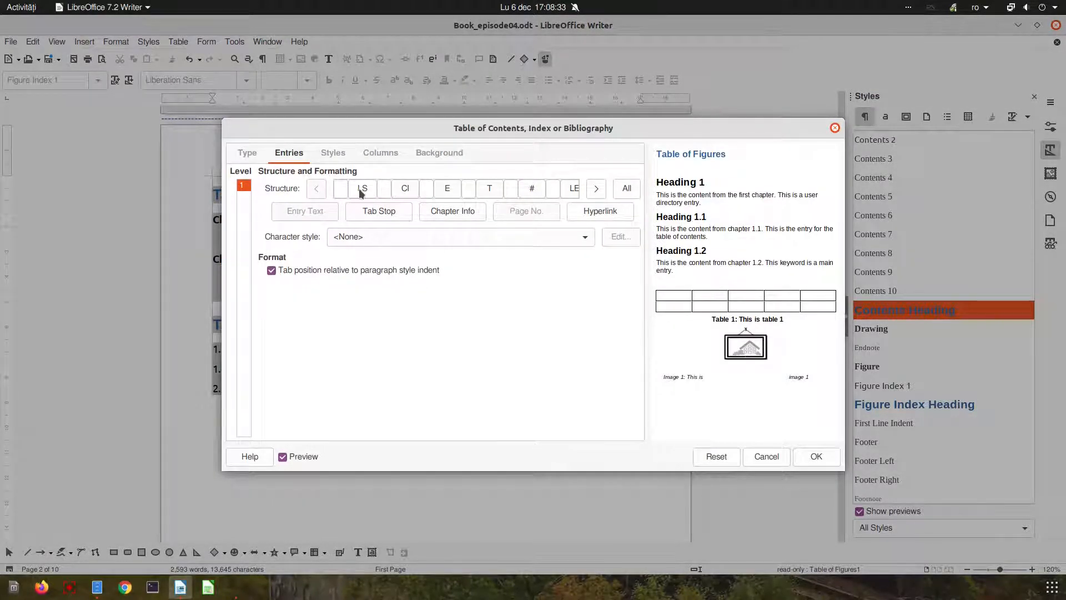
left_click(405, 189)
left_click(400, 237)
left_click(387, 493)
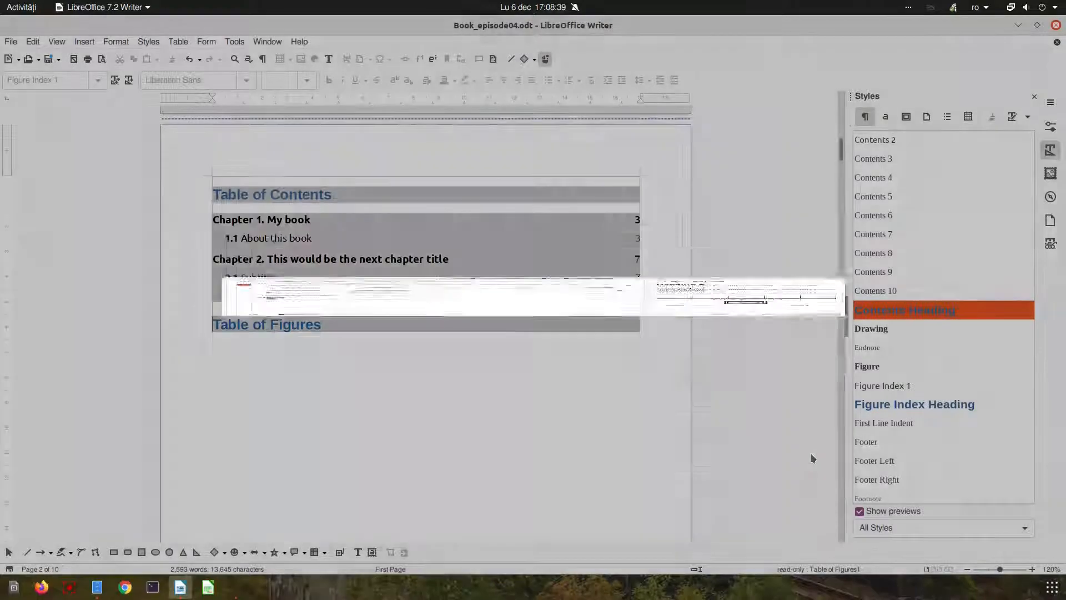
left_click(813, 456)
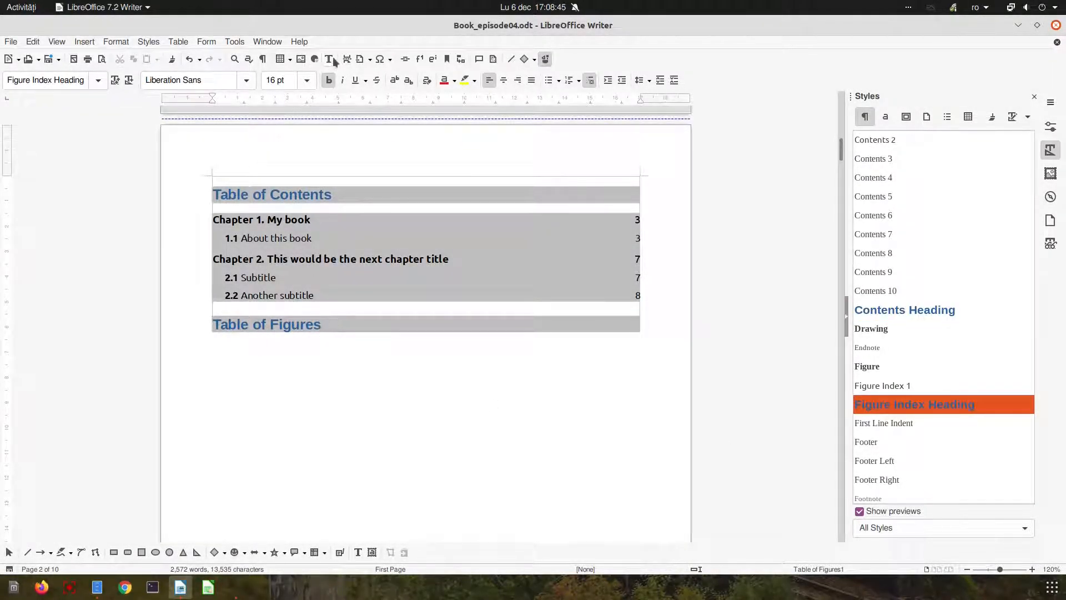
- Undo the last edit of the Table of Figures index
left_click(190, 59)
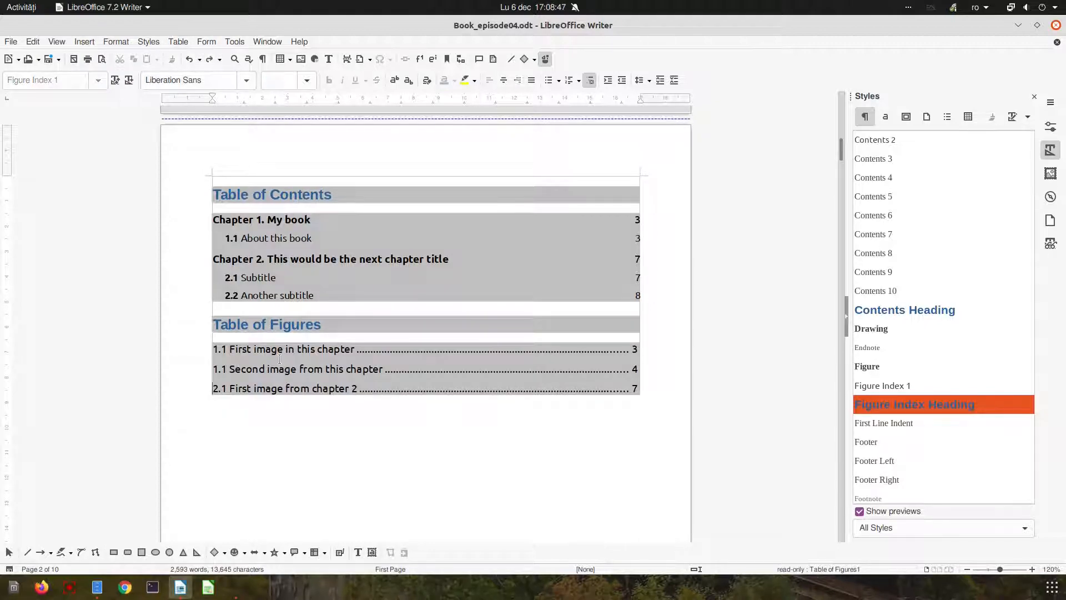
right_click(359, 354)
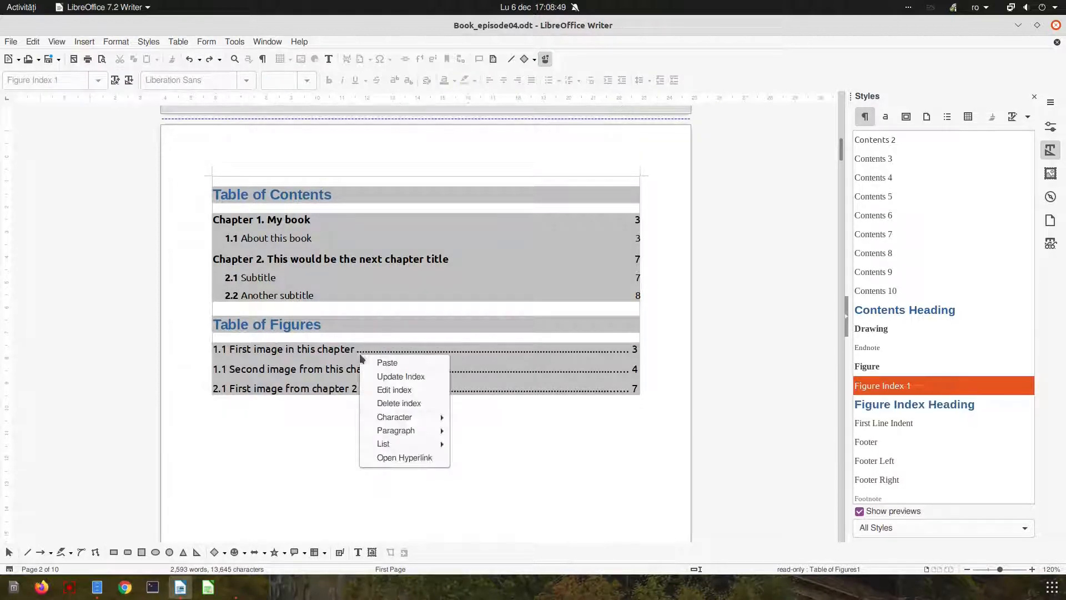
left_click(304, 372)
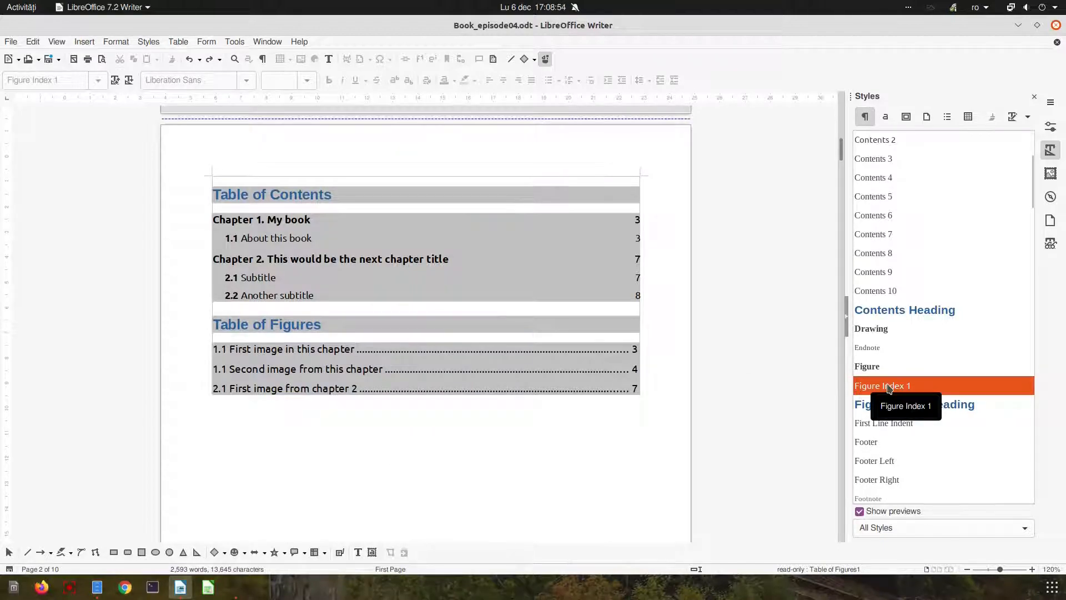
- Try to give the chapter info part of the Table of Figures entries the Strong Emphasis character style, keeping the number range only
right_click(375, 365)
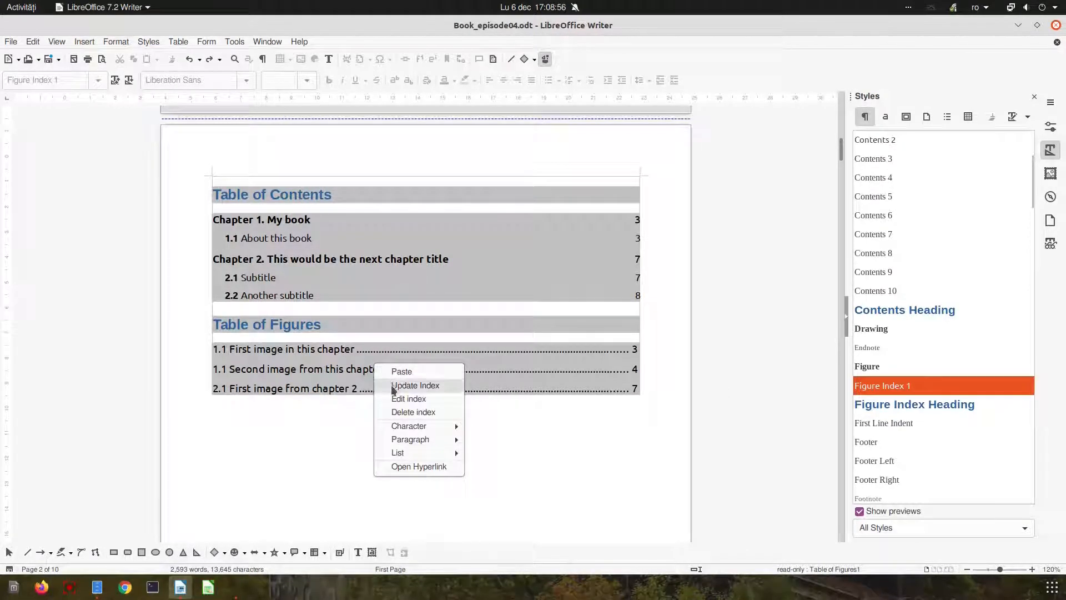
left_click(395, 399)
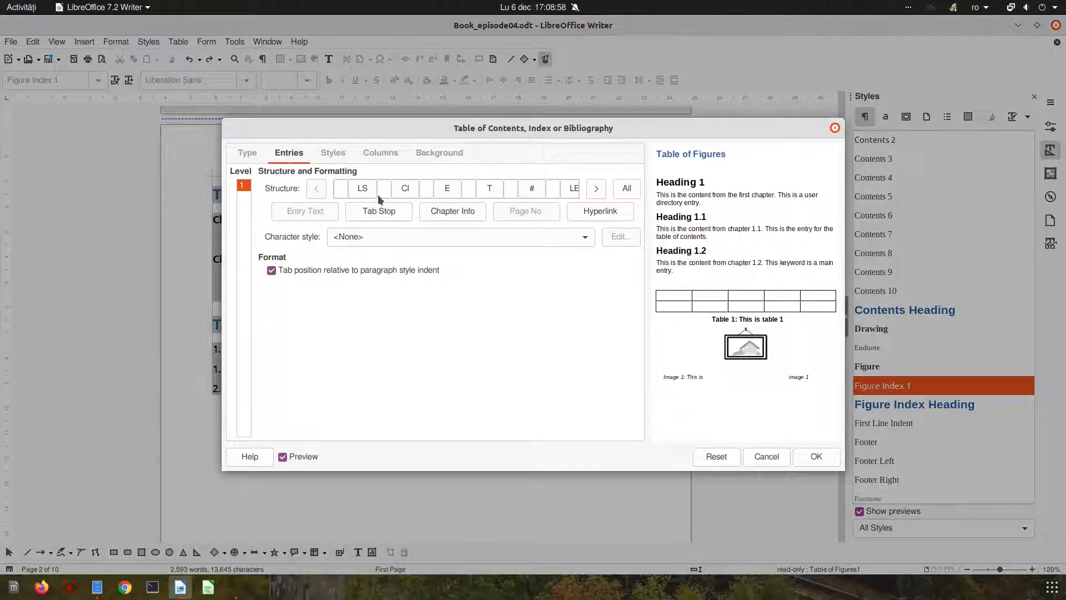
left_click(408, 187)
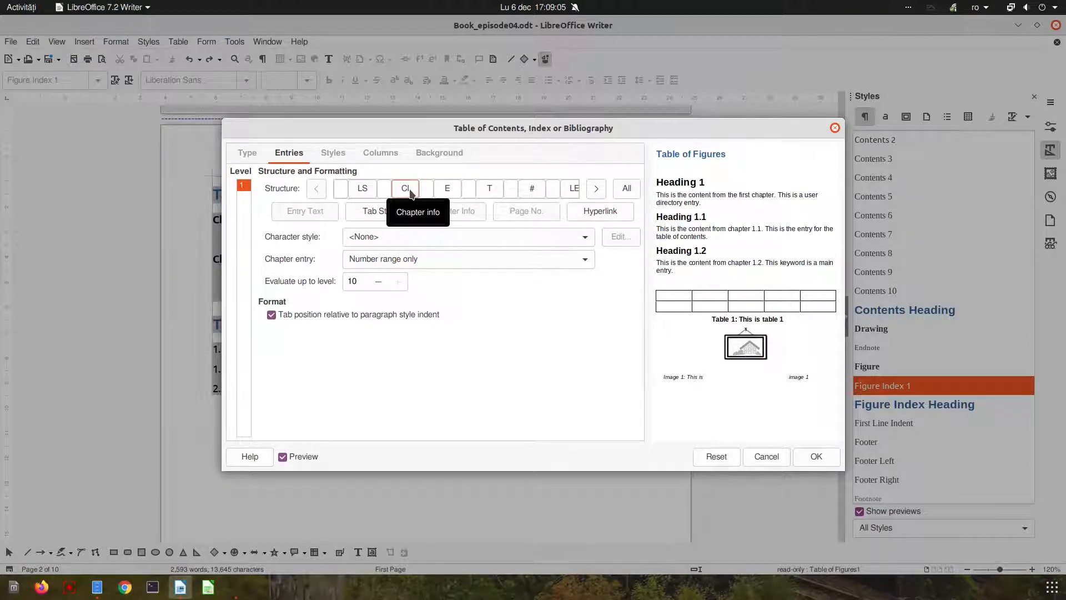
left_click(396, 233)
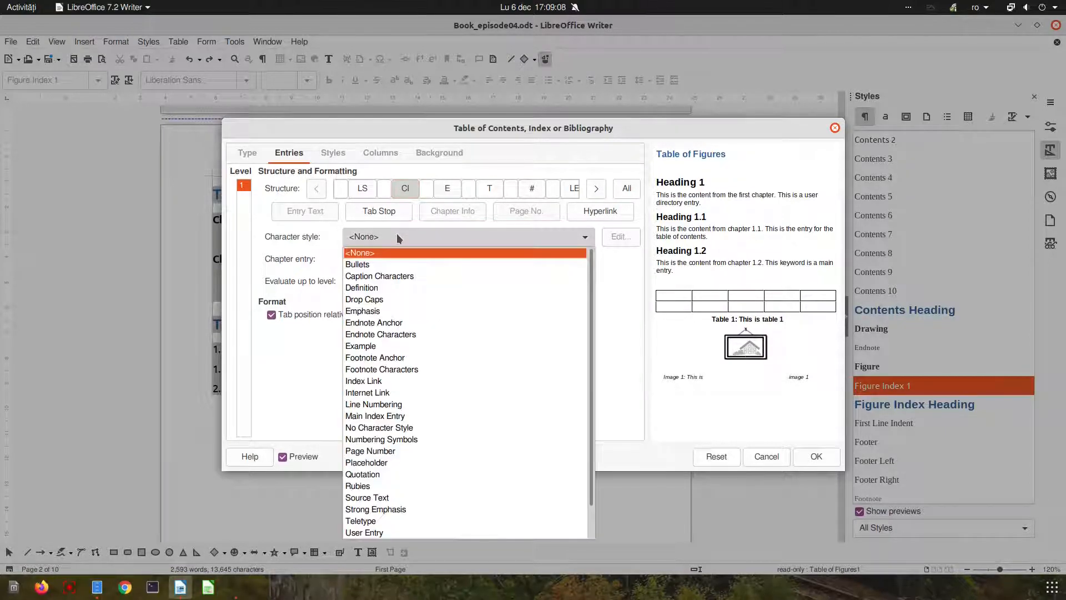
left_click(372, 508)
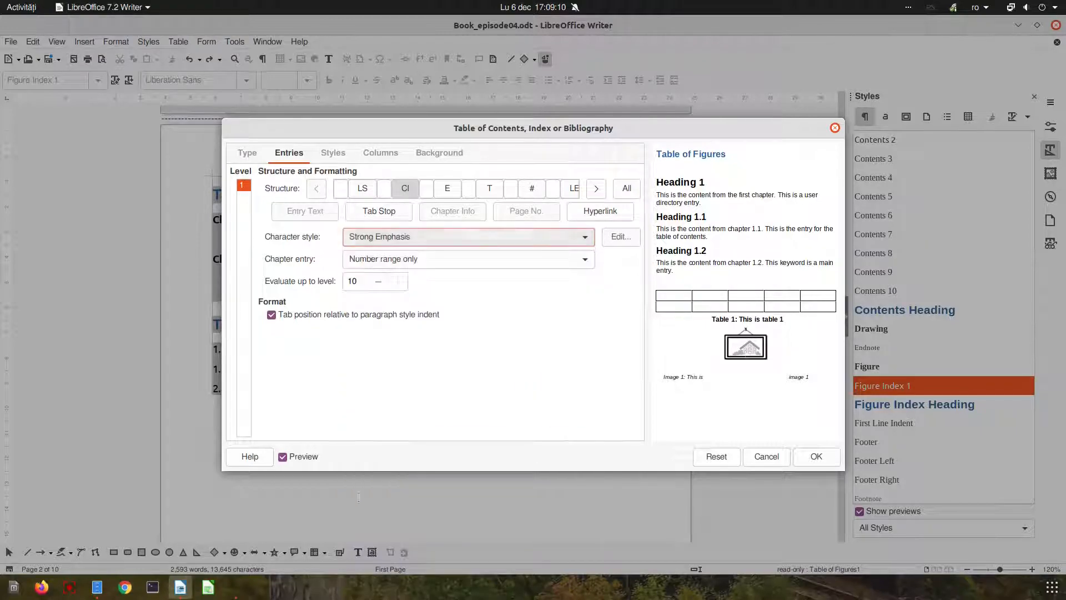
left_click(409, 261)
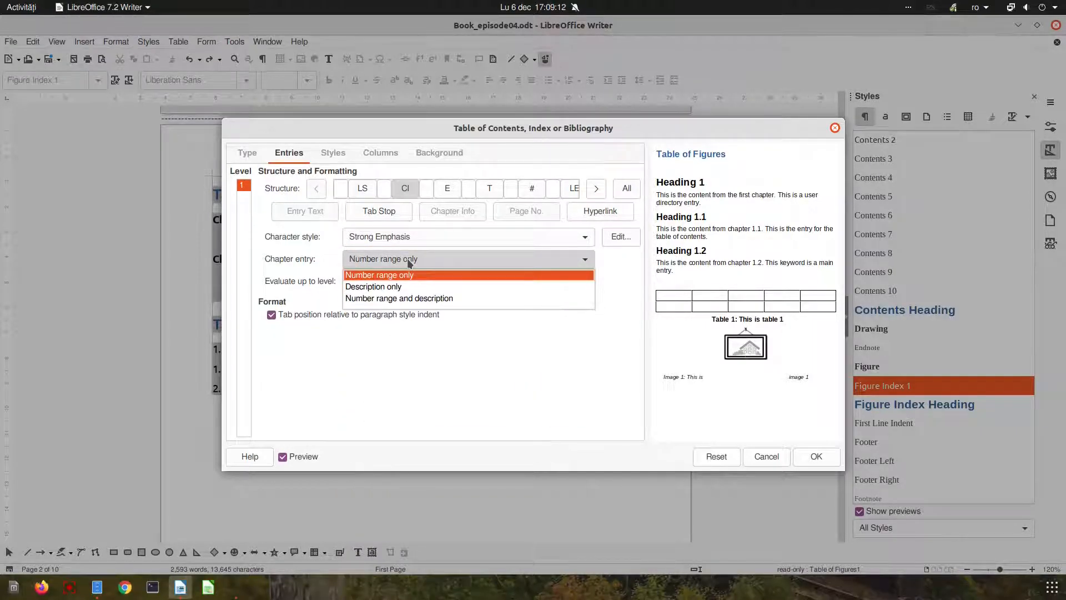
left_click(407, 258)
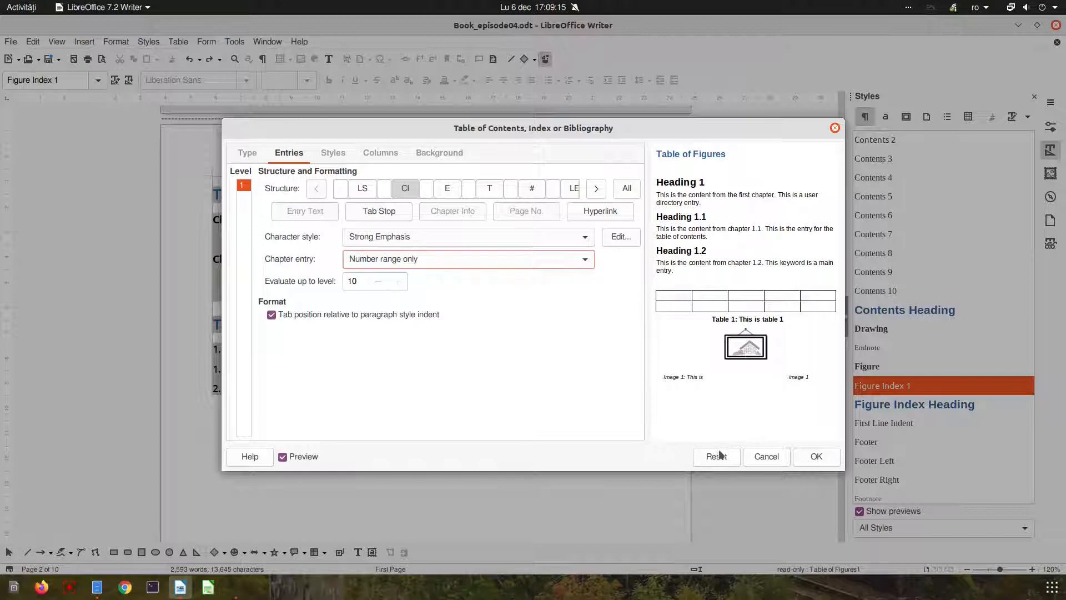
left_click(815, 458)
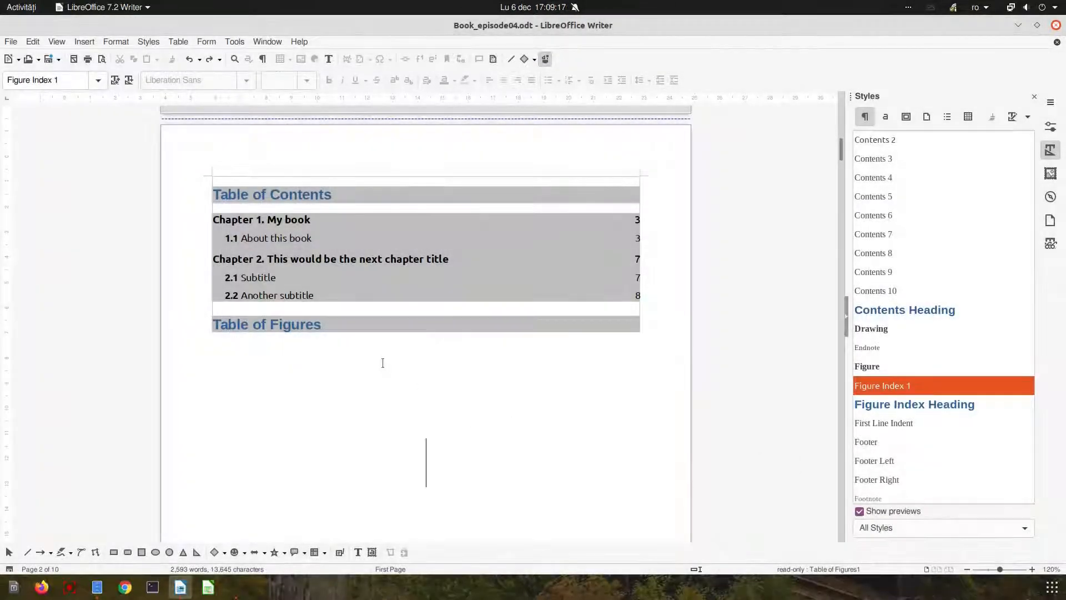
- Delete the Table of Figures index from the document
left_click(344, 342)
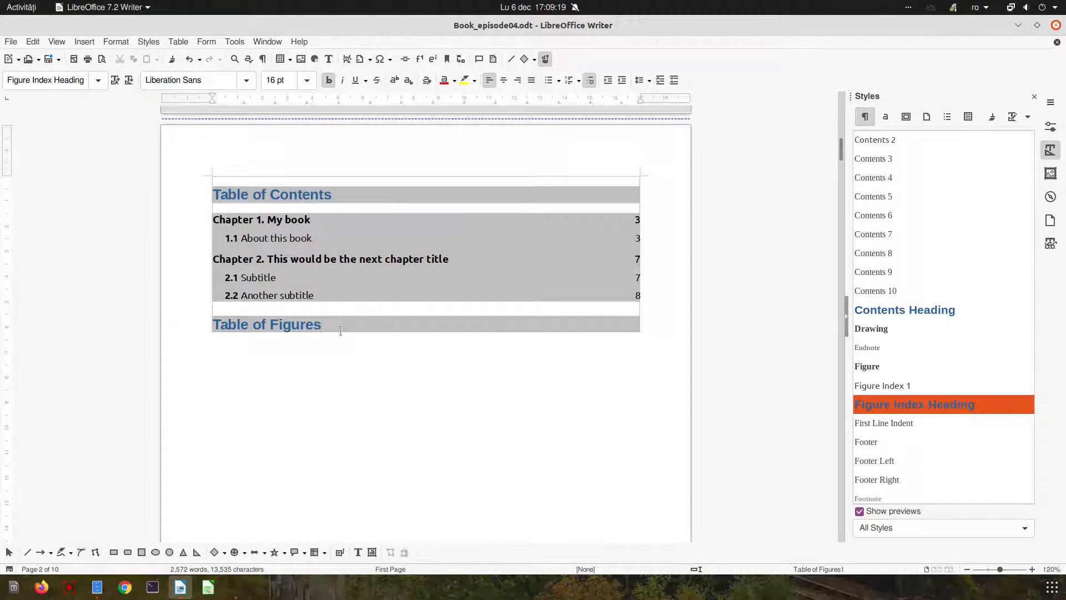
right_click(336, 327)
left_click(366, 376)
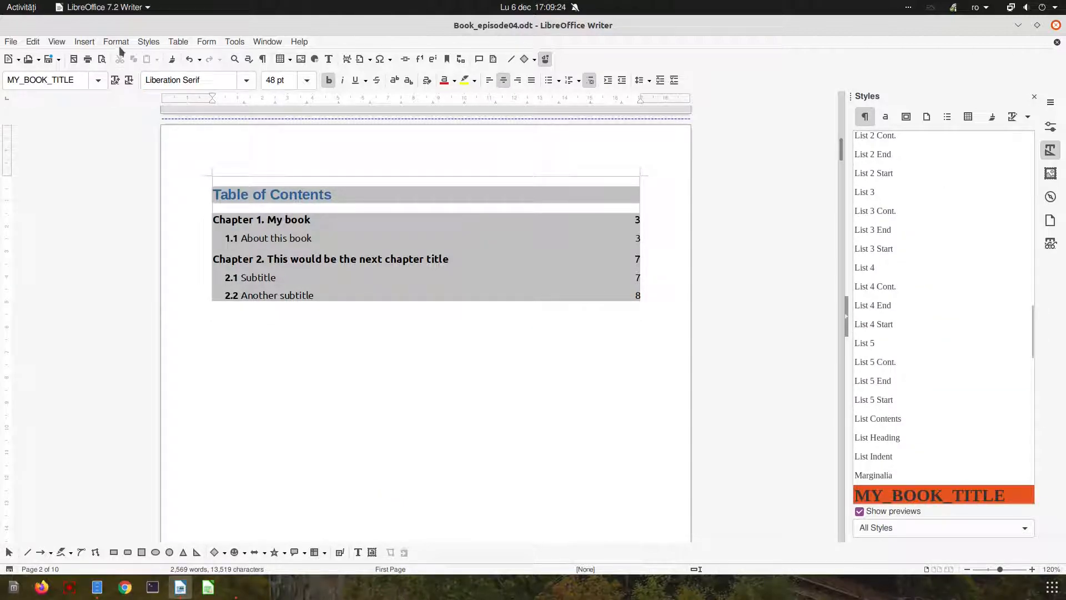
- Start a new Table of Figures index built from captions of the Image category, displaying only the caption text
left_click(85, 41)
mouse_move(133, 338)
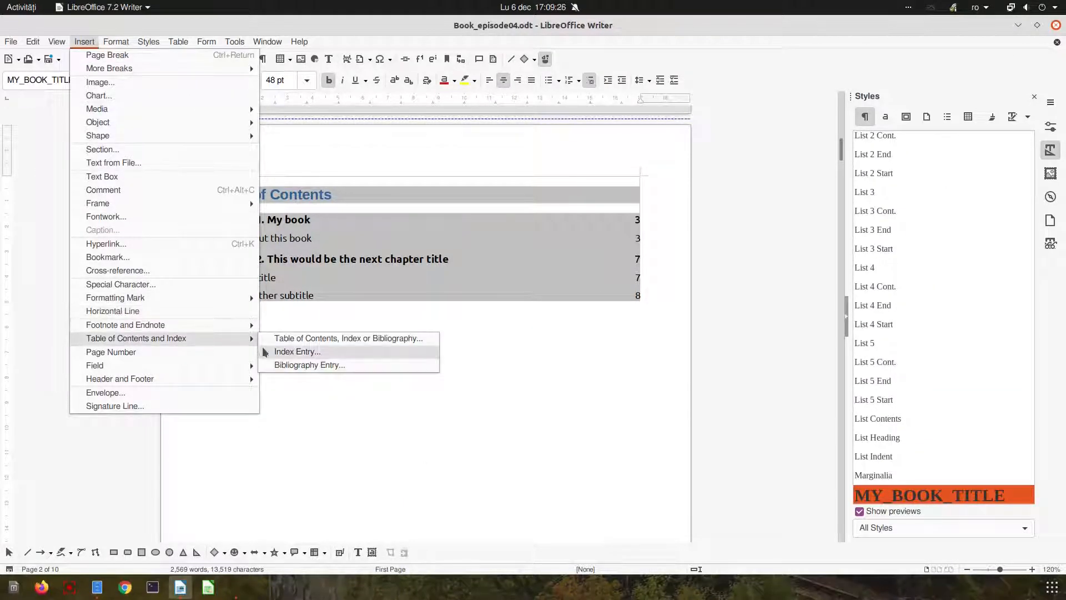
left_click(344, 338)
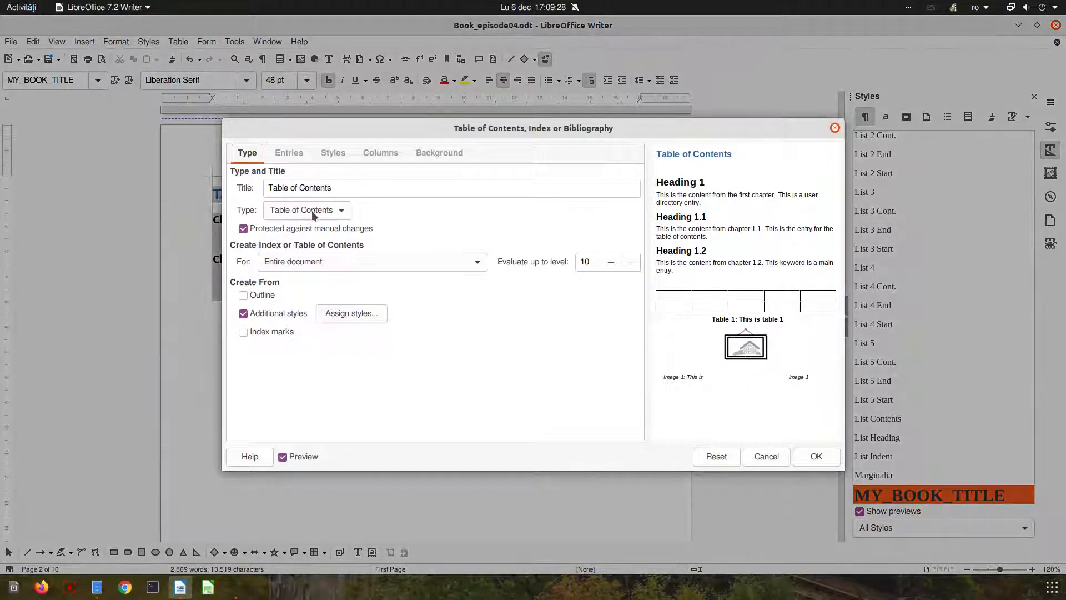
left_click(313, 213)
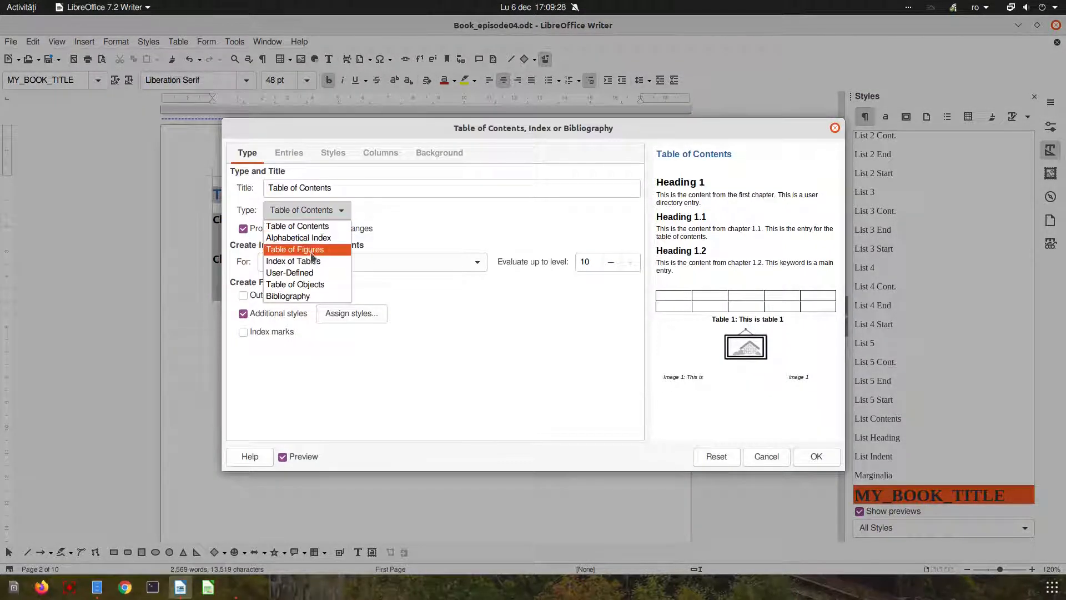
left_click(312, 251)
left_click(302, 317)
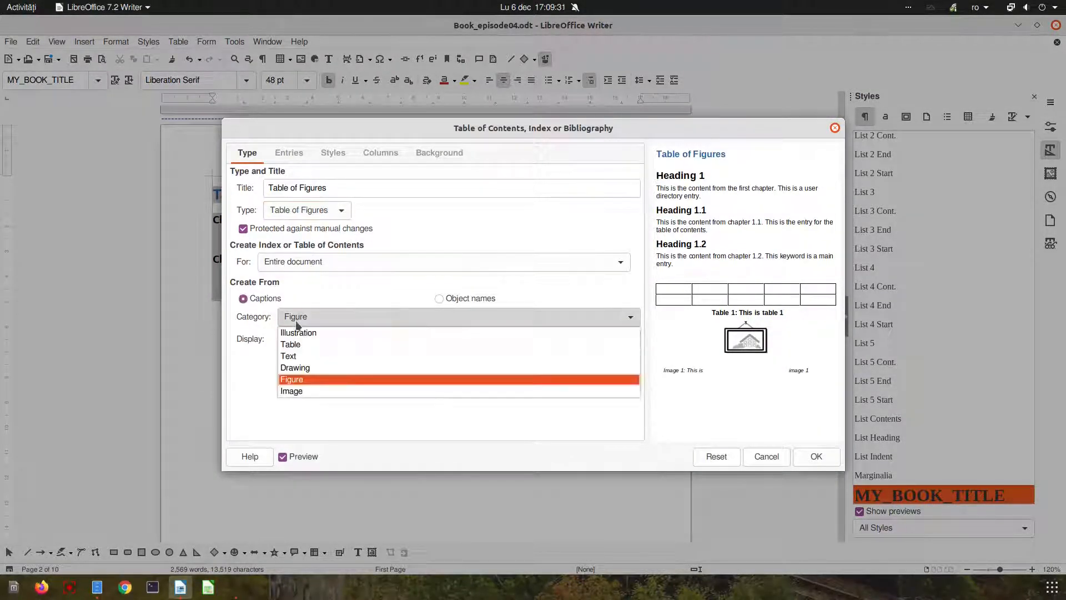
left_click(296, 391)
left_click(302, 343)
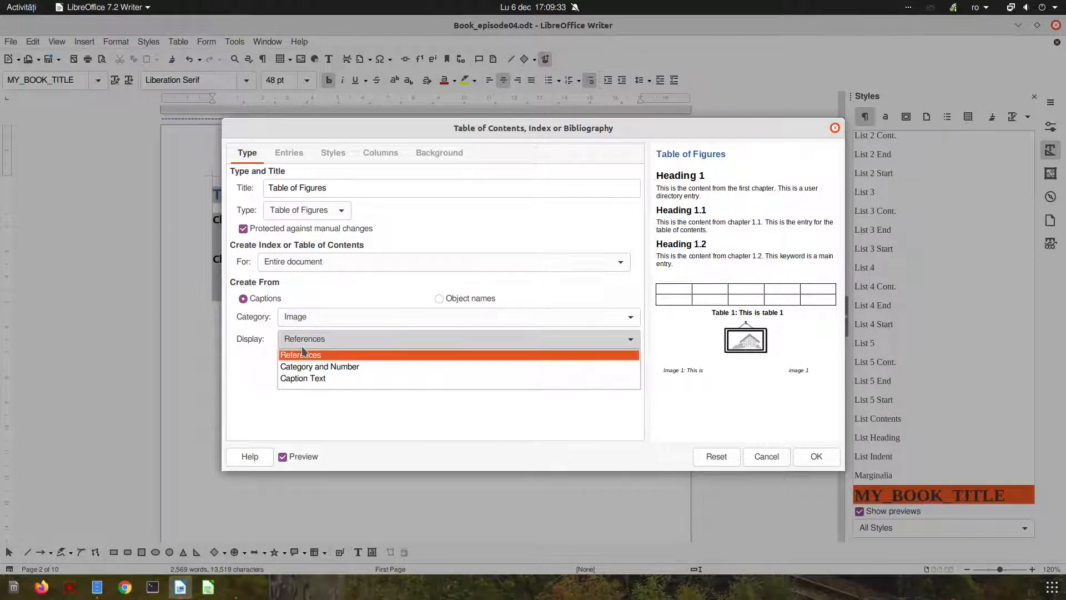
left_click(306, 377)
- Add chapter info before the entry text in the entry structure and give it the Strong Emphasis character style
left_click(291, 153)
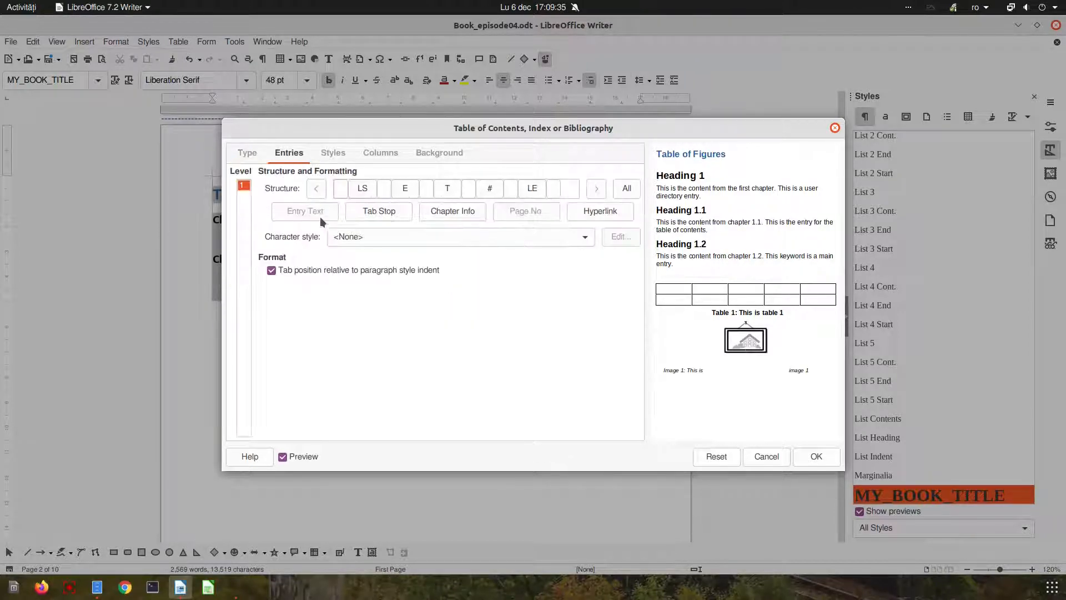
left_click(386, 188)
left_click(449, 210)
left_click(378, 239)
left_click(366, 509)
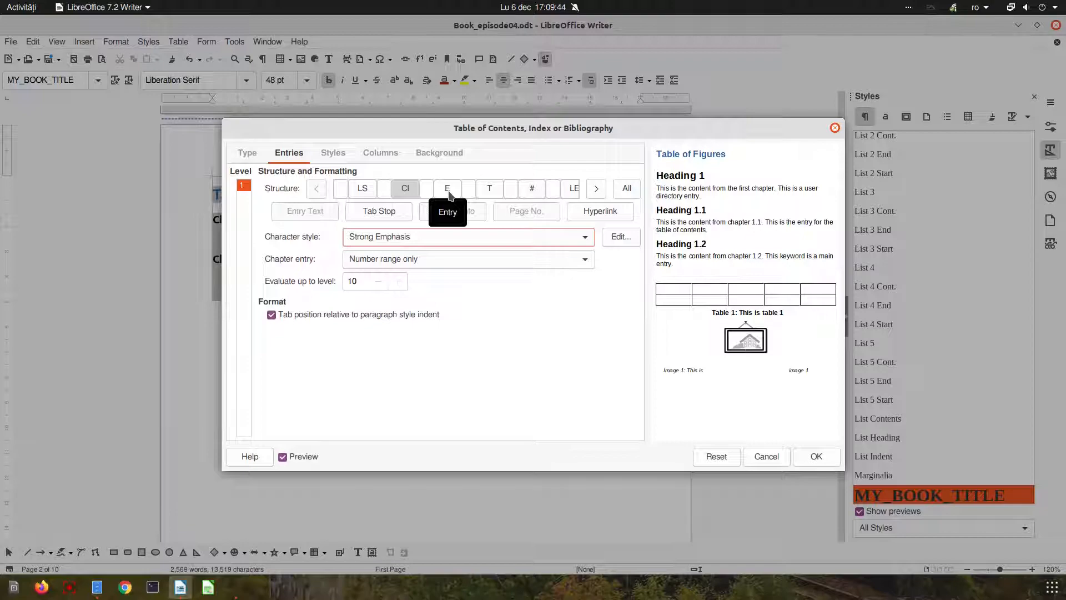
- Set the fill character of the figure entries' tab stop to blank and insert the Table of Figures
left_click(488, 190)
left_click(420, 261)
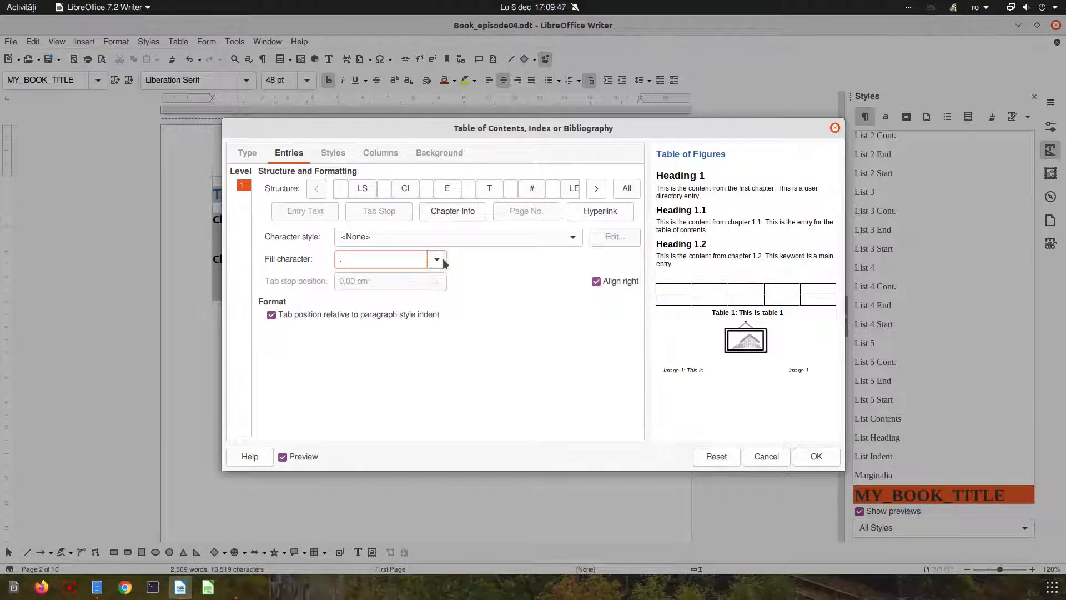
left_click(437, 259)
left_click(385, 286)
left_click(426, 189)
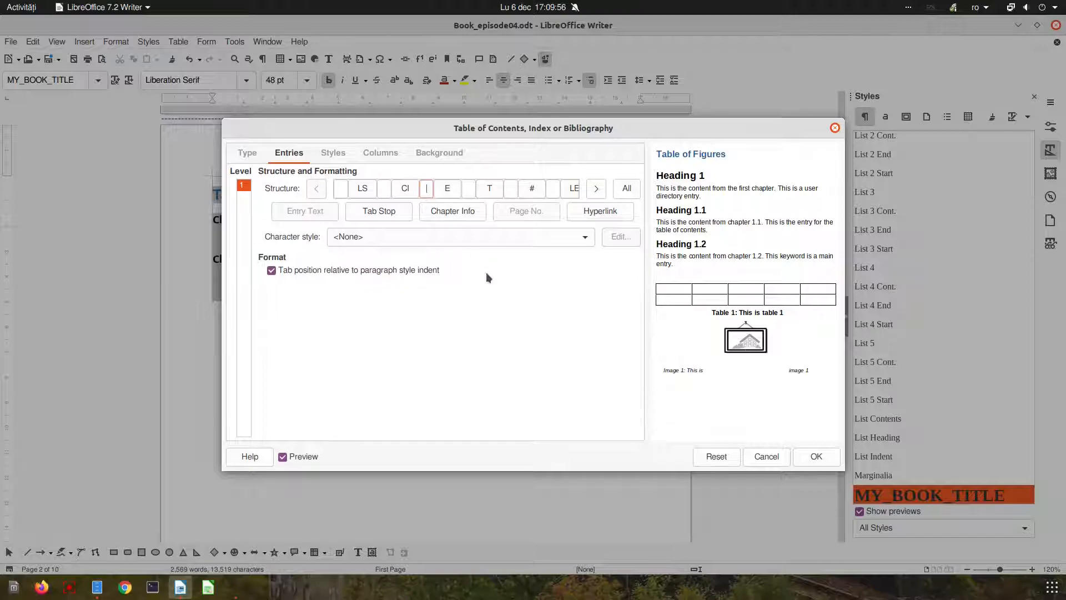
left_click(813, 456)
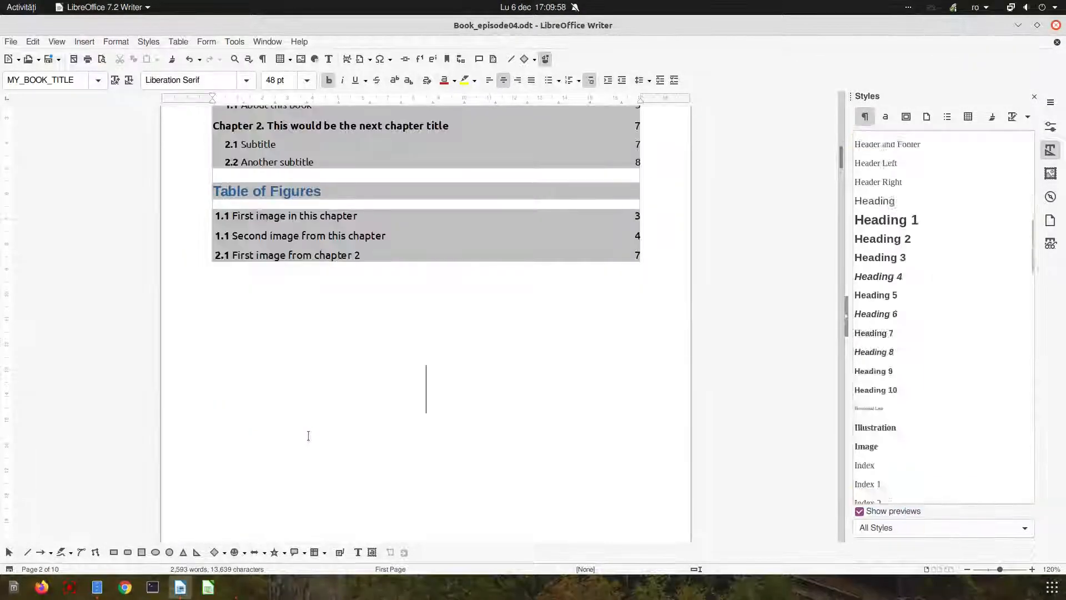
scroll(360, 349, "up", 3)
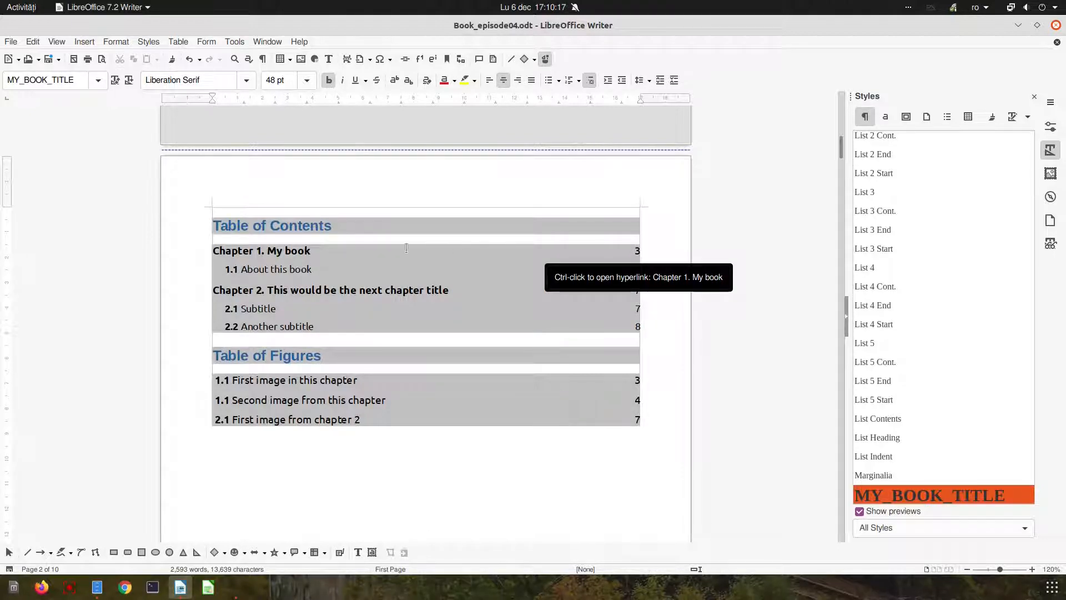
right_click(381, 250)
left_click(395, 279)
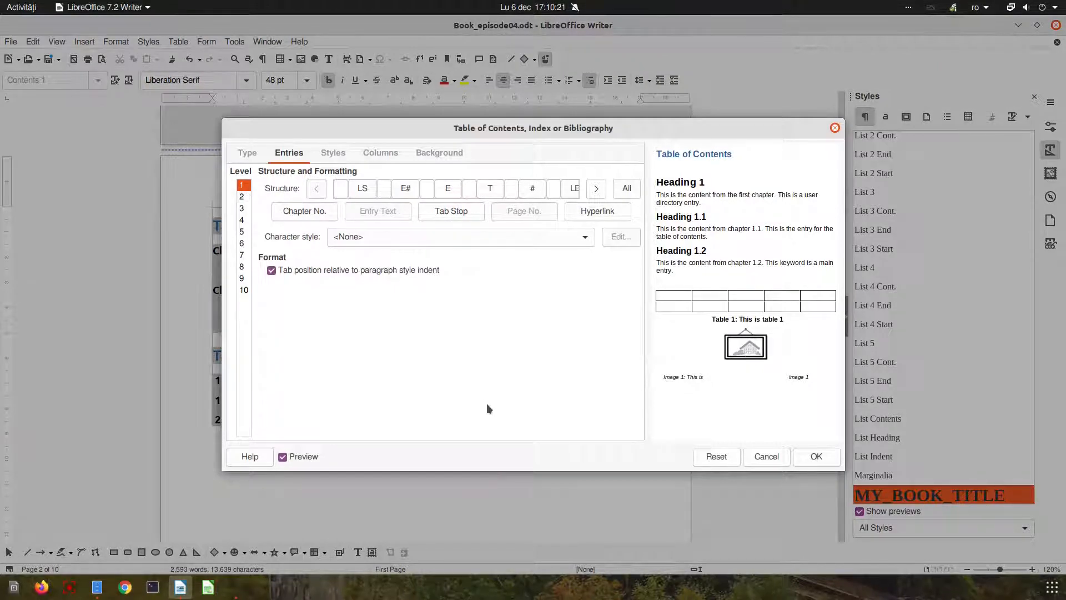
left_click(534, 189)
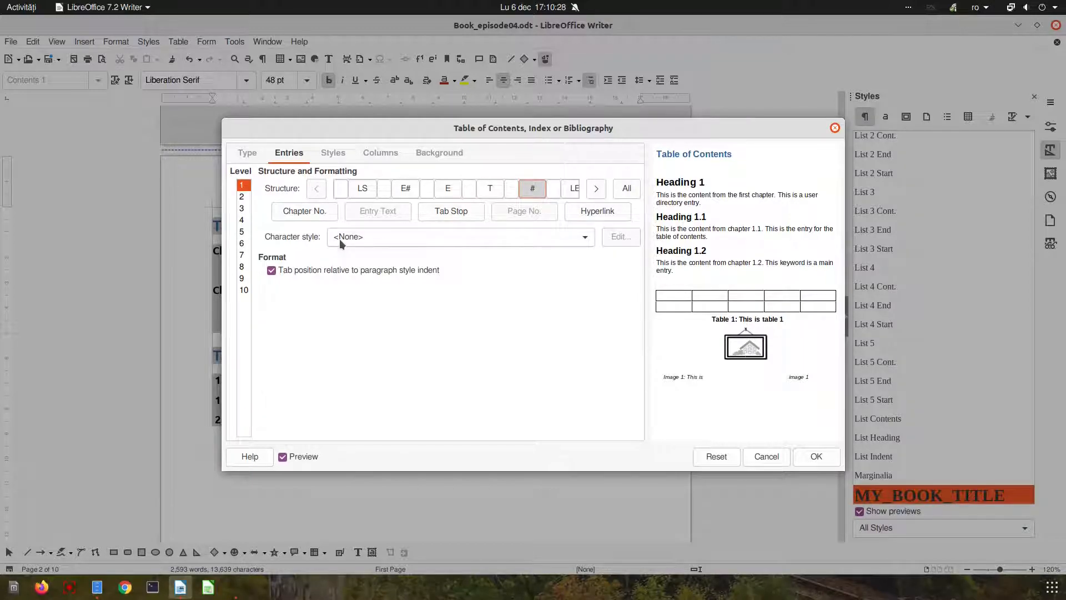
left_click(766, 456)
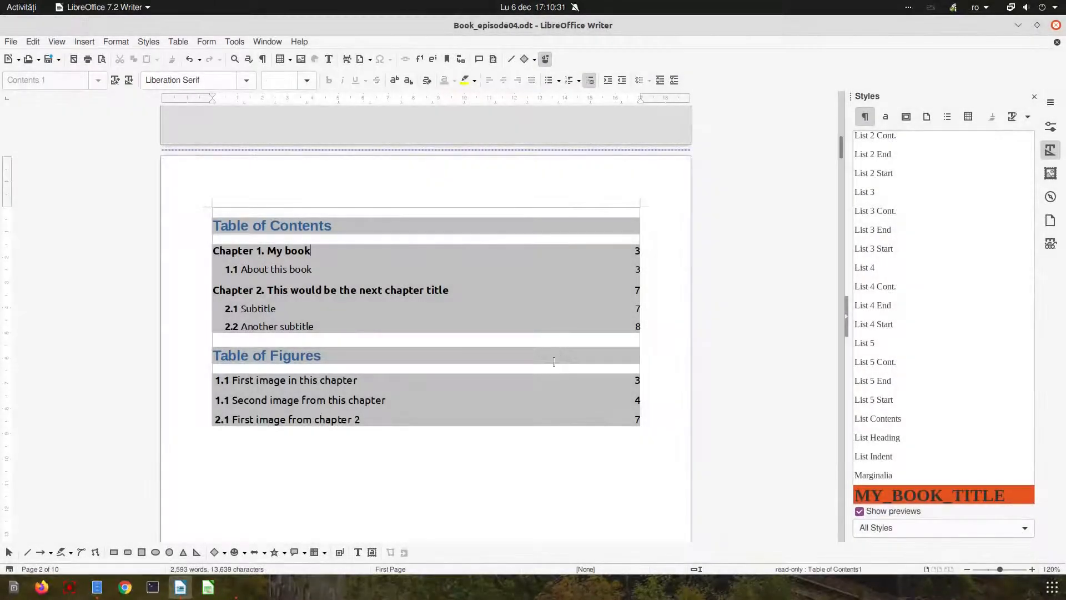
- Create a new character style named page_nr that inherits from Strong Emphasis
left_click(887, 119)
right_click(899, 403)
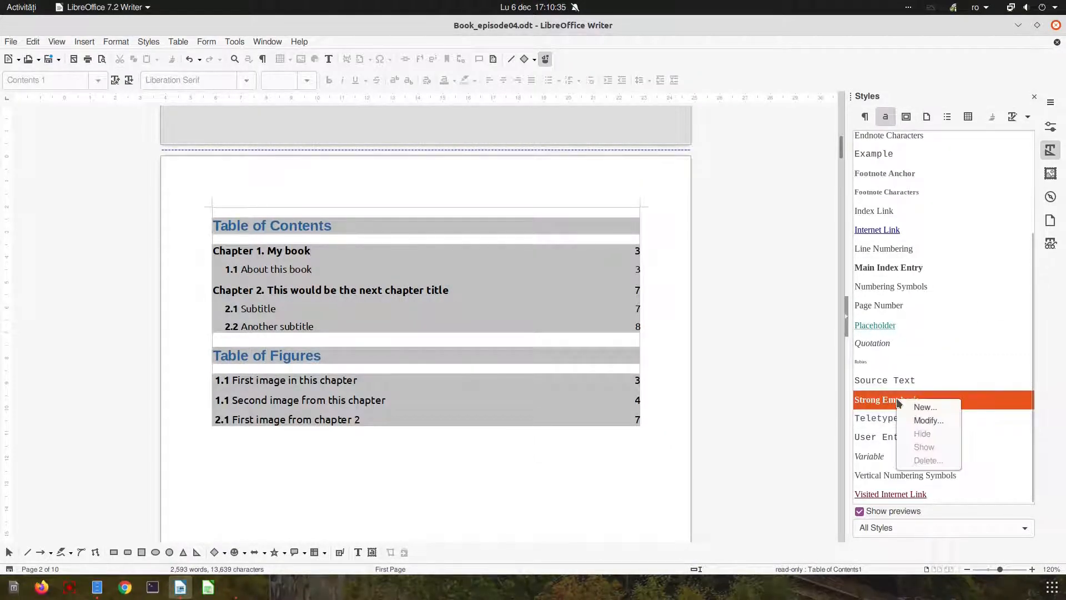
key("Escape")
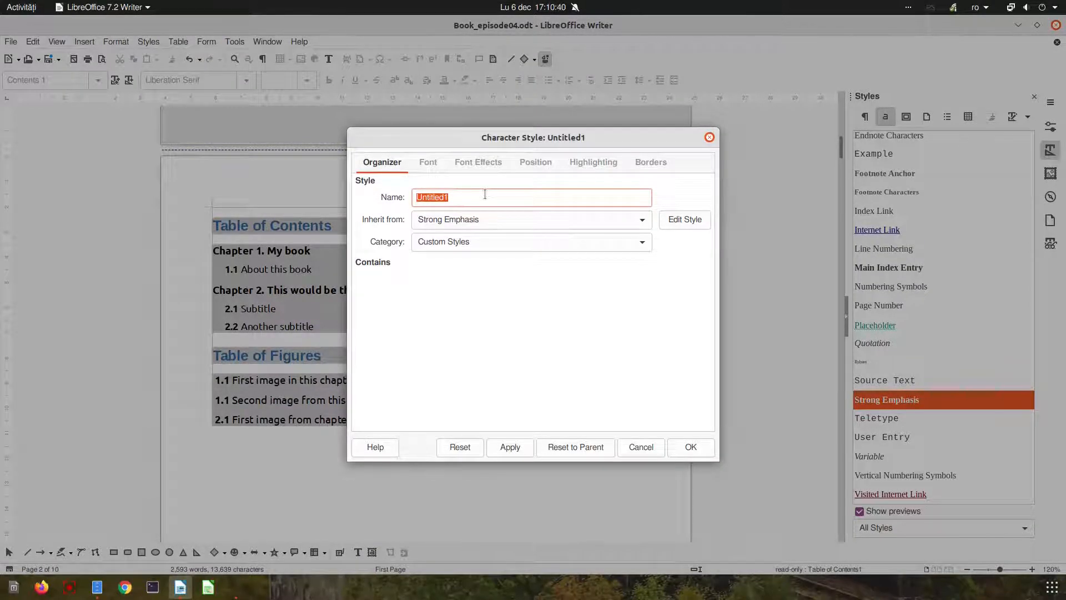
type("page_nr")
key("Tab")
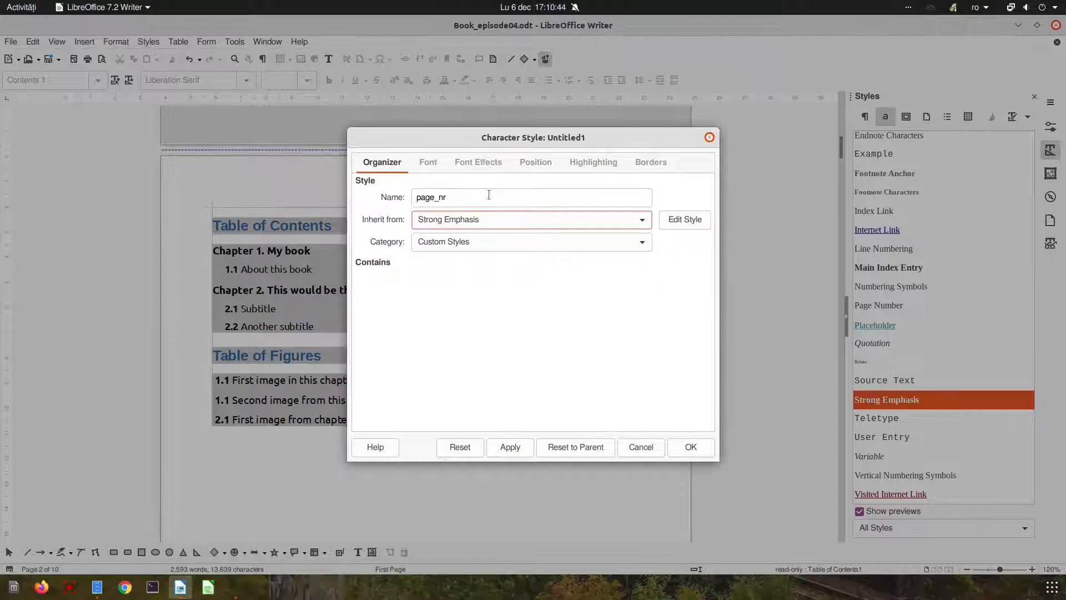
- Set the font of the page_nr character style to Ubuntu Bold and apply it
left_click(429, 167)
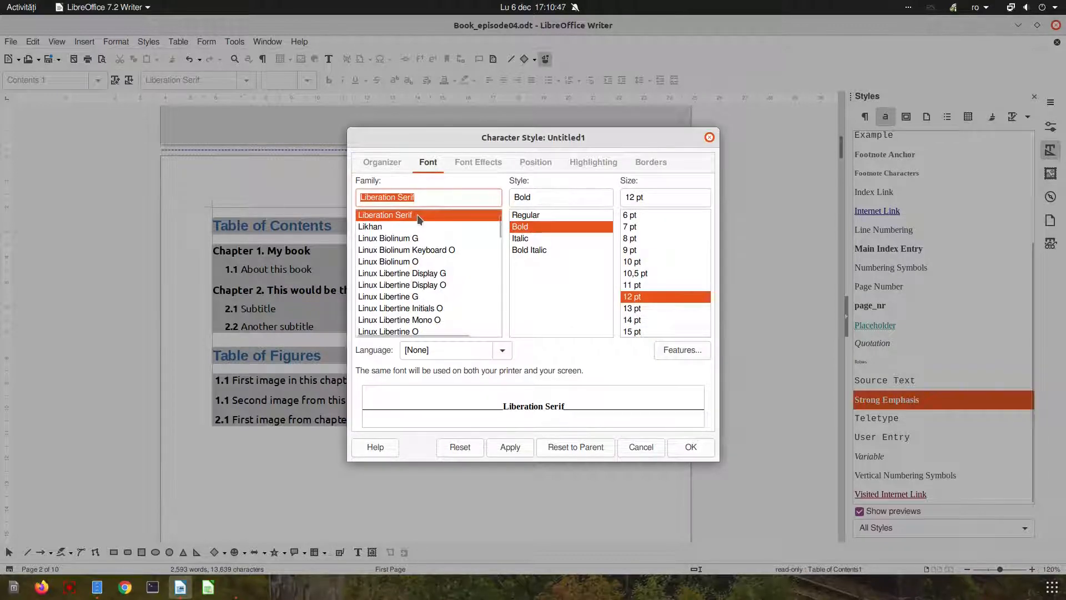
right_click(422, 202)
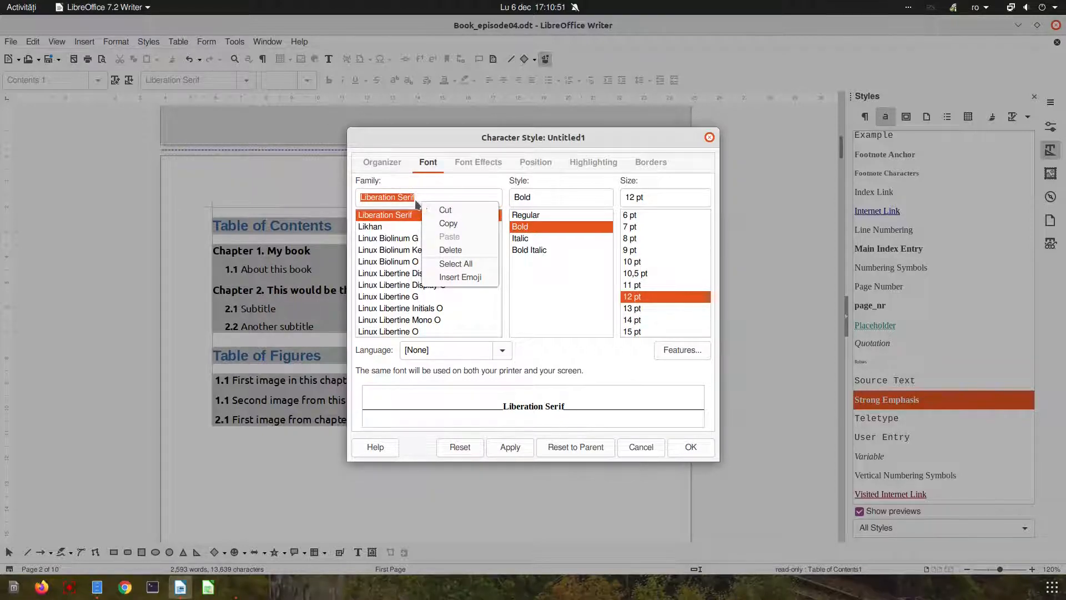
key("Escape")
type("Ubuntu")
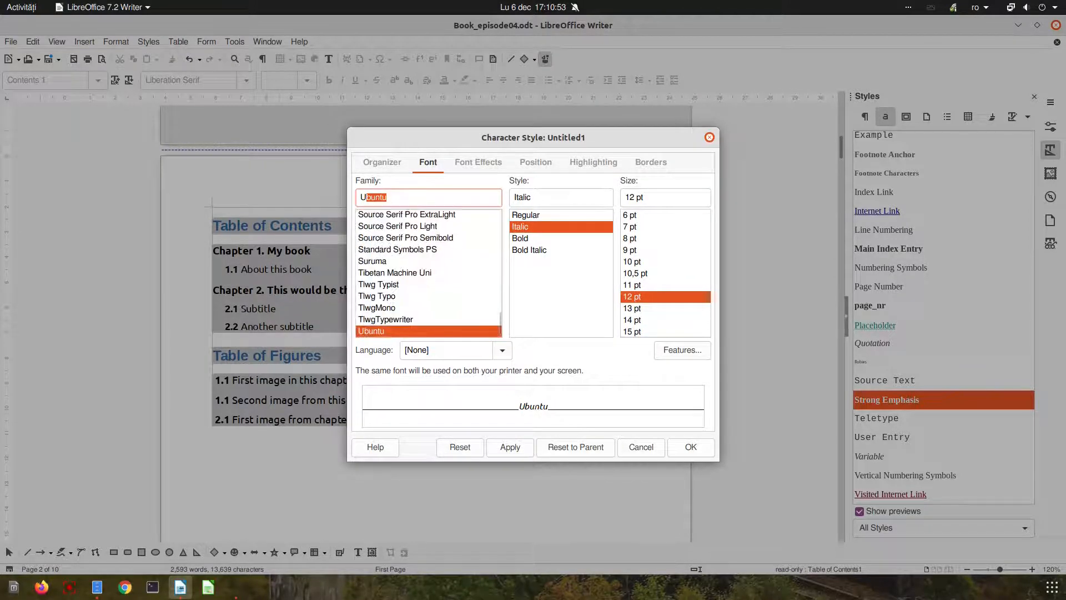
left_click(533, 238)
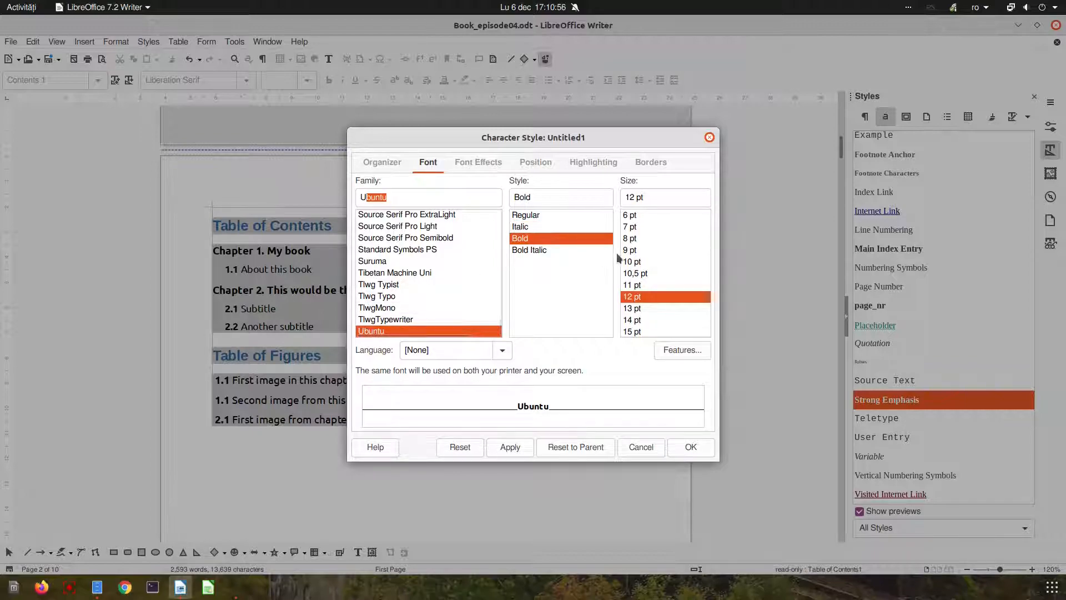
left_click(510, 453)
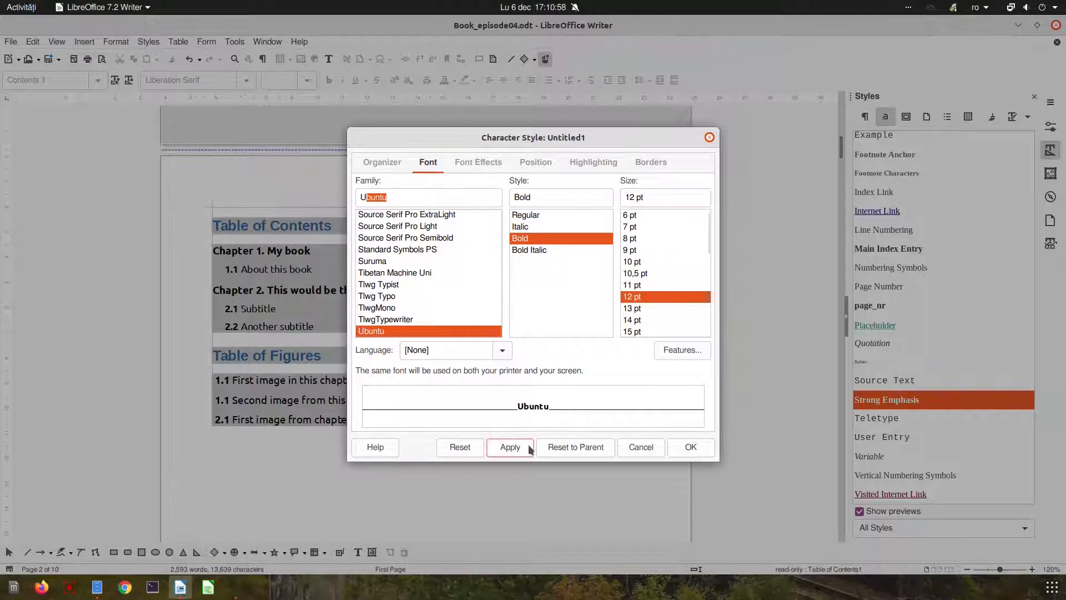
- Set the font color of the page_nr character style to White
left_click(673, 447)
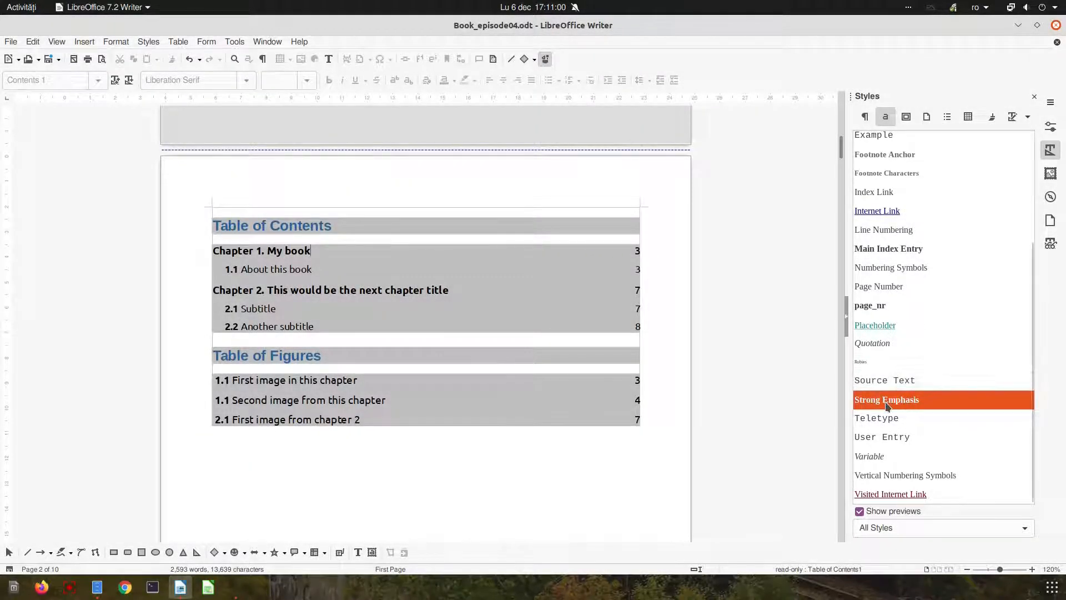
right_click(895, 307)
left_click(911, 329)
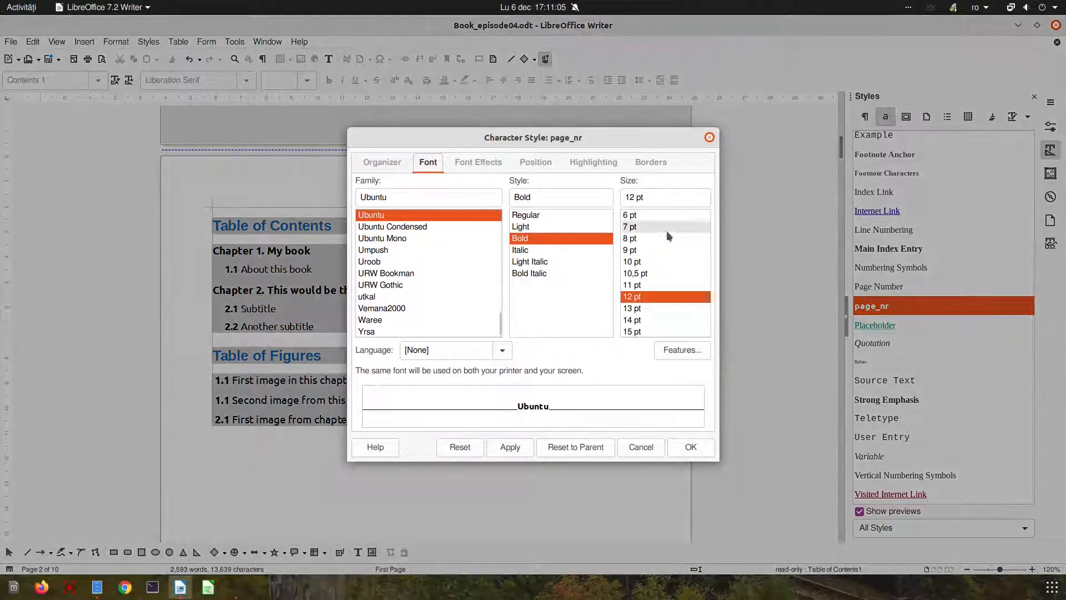
left_click(478, 161)
left_click(473, 197)
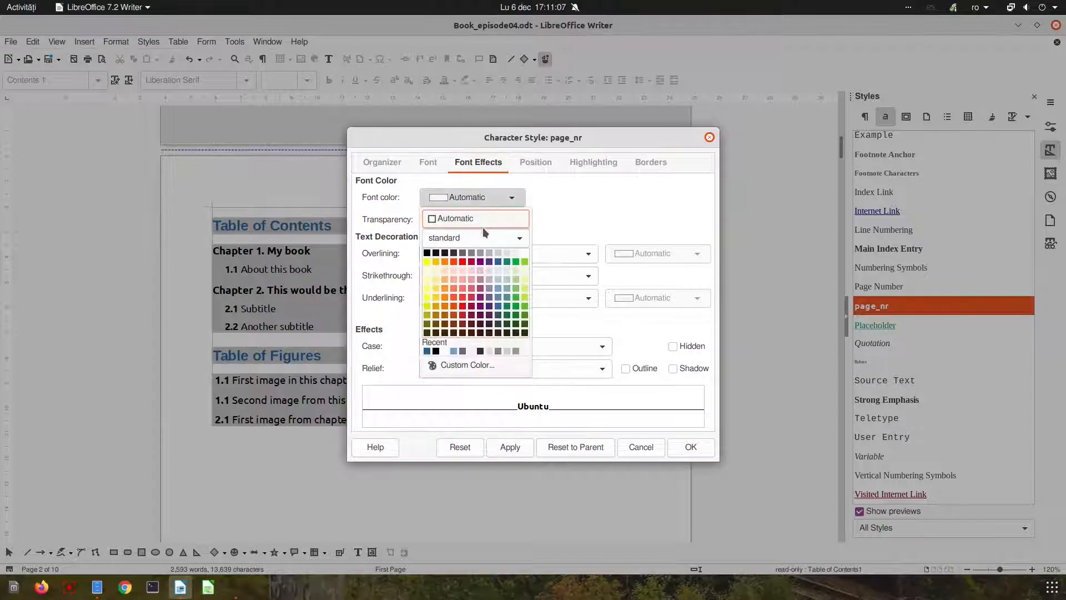
left_click(521, 250)
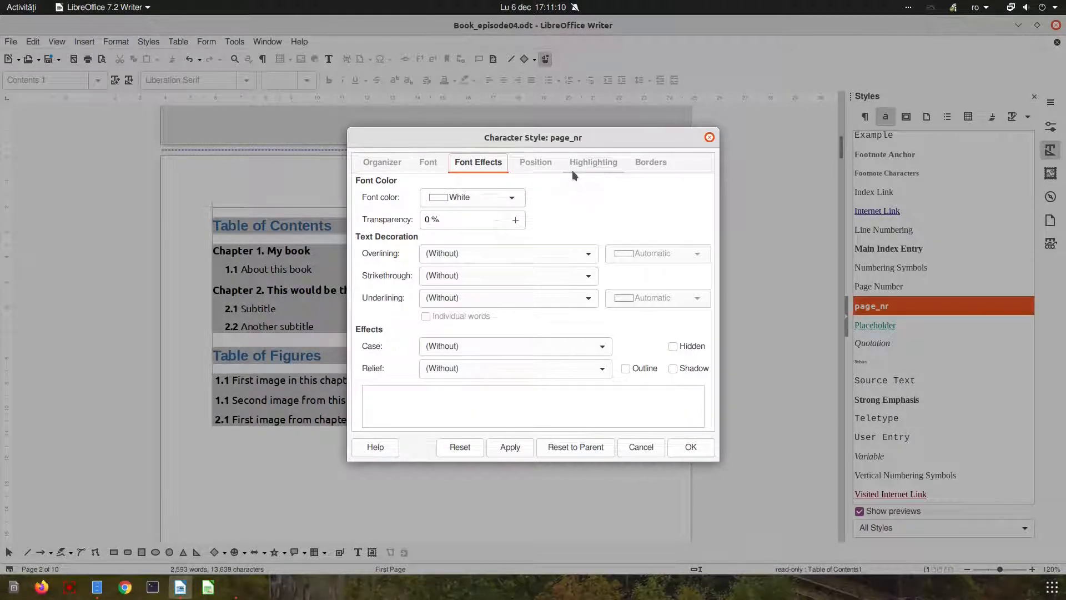
- Give page_nr a blue box border 0.55 pt wide with synchronized padding of 0.25 cm, and apply it
left_click(650, 162)
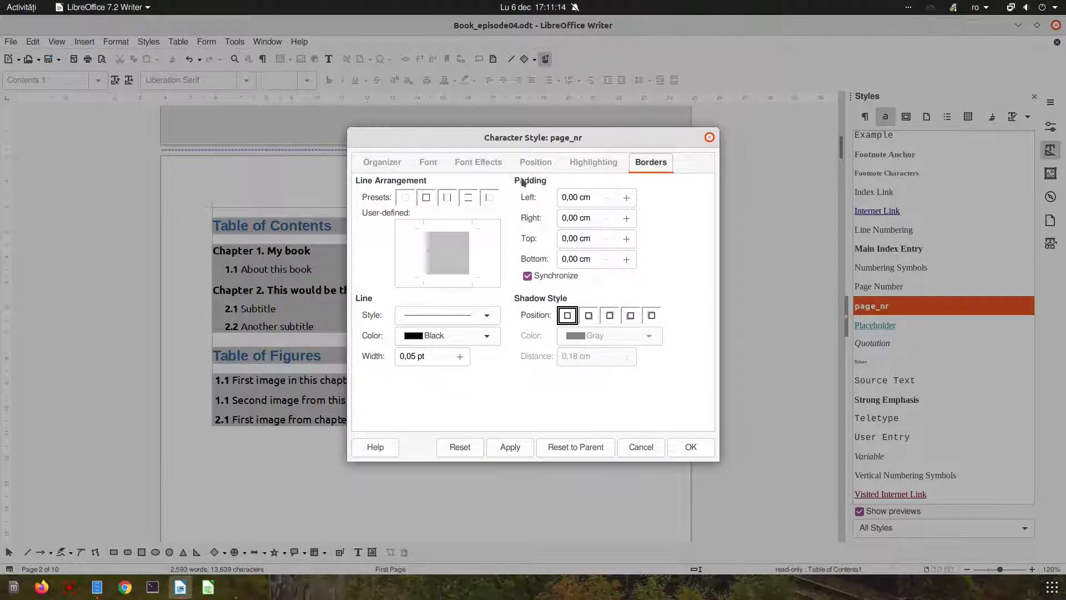
left_click(425, 197)
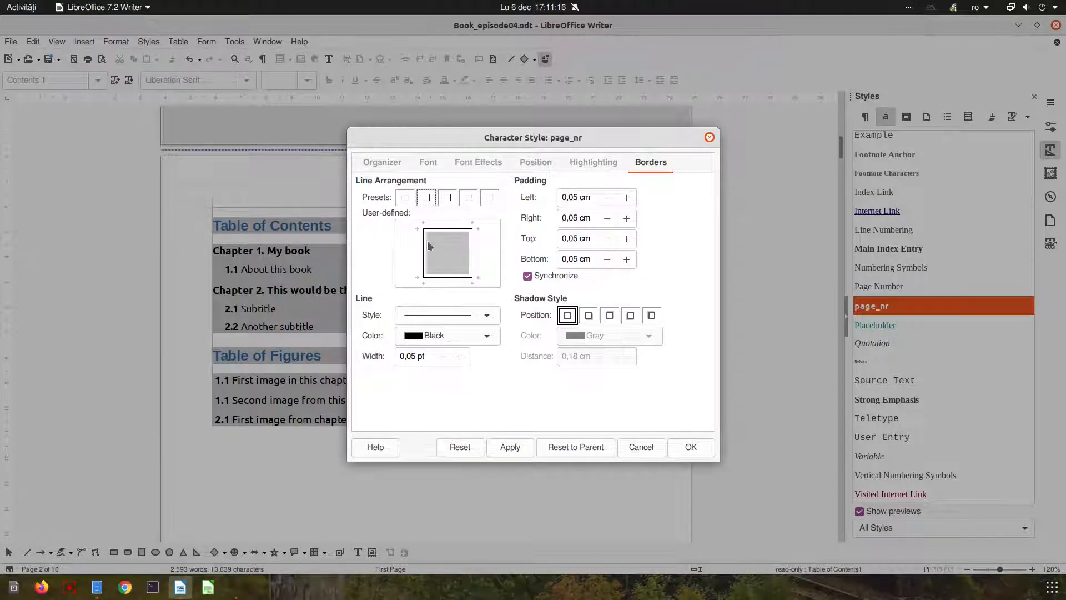
left_click(459, 336)
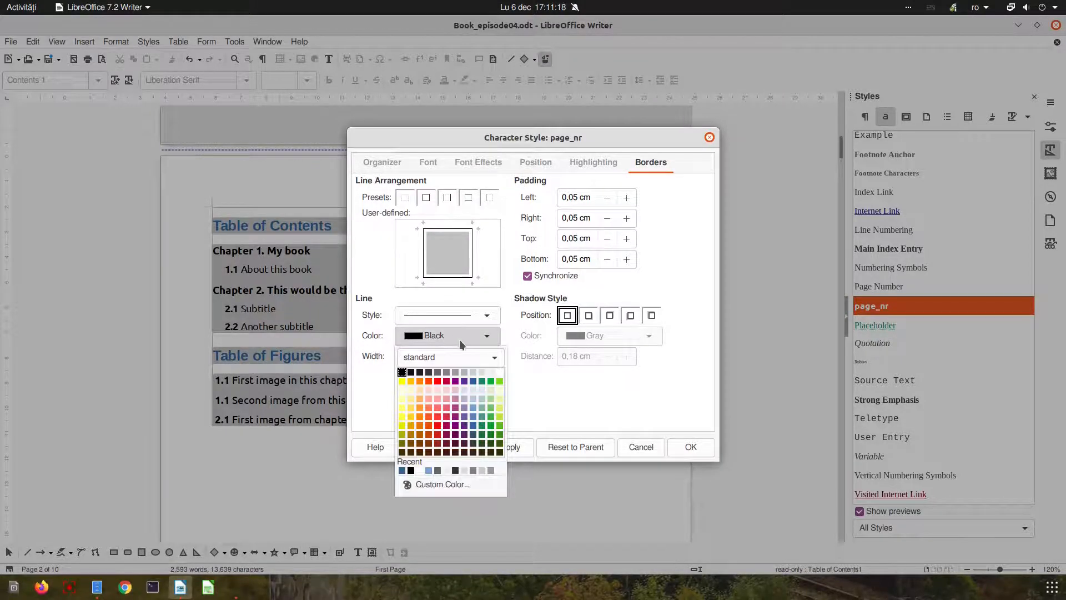
left_click(473, 381)
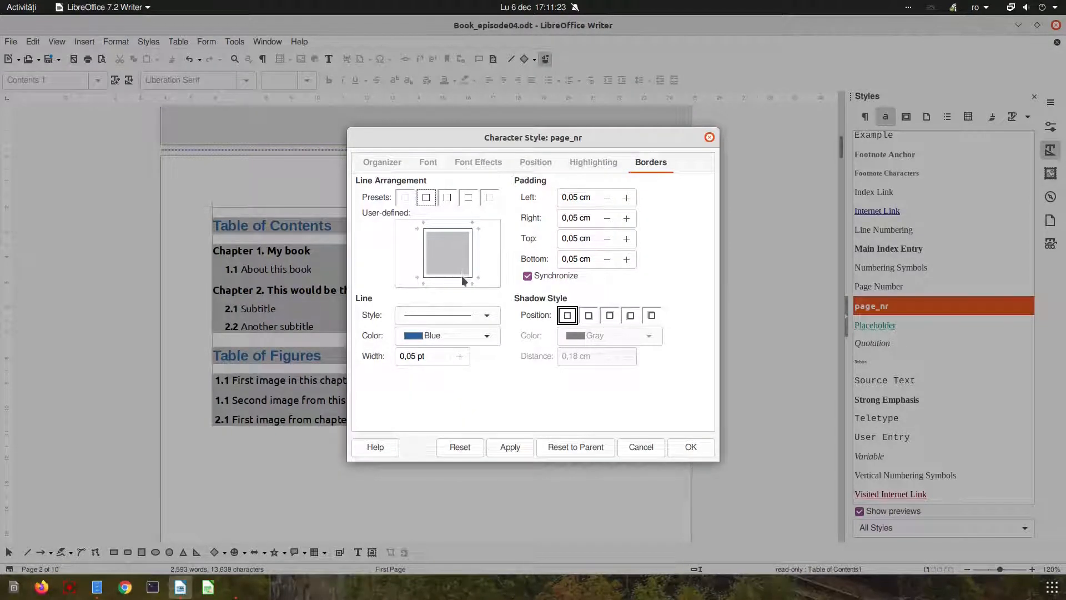
left_click(626, 198)
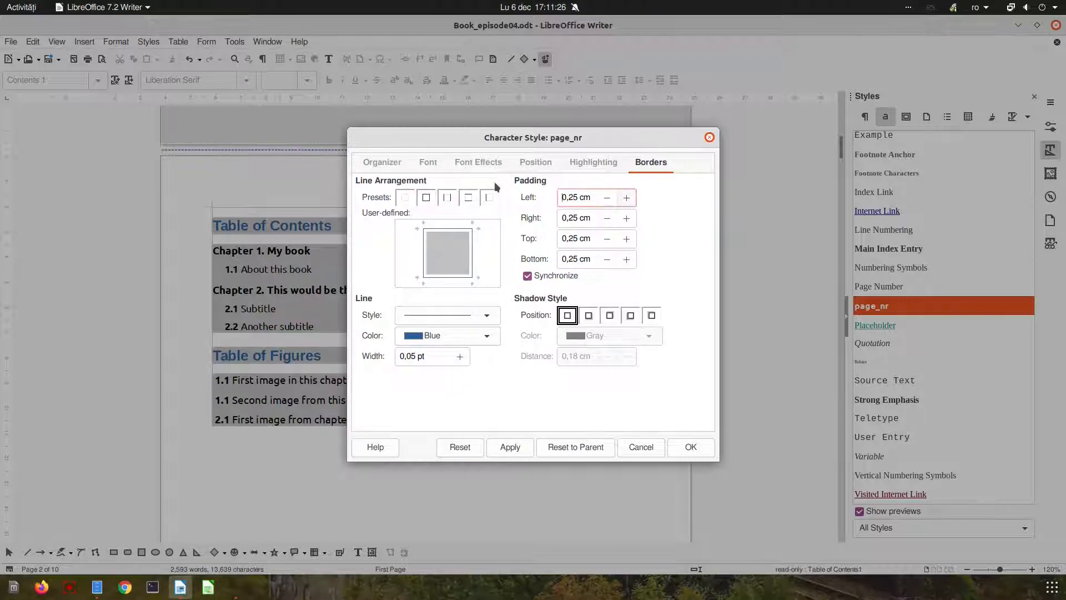
left_click(460, 356)
left_click(459, 356)
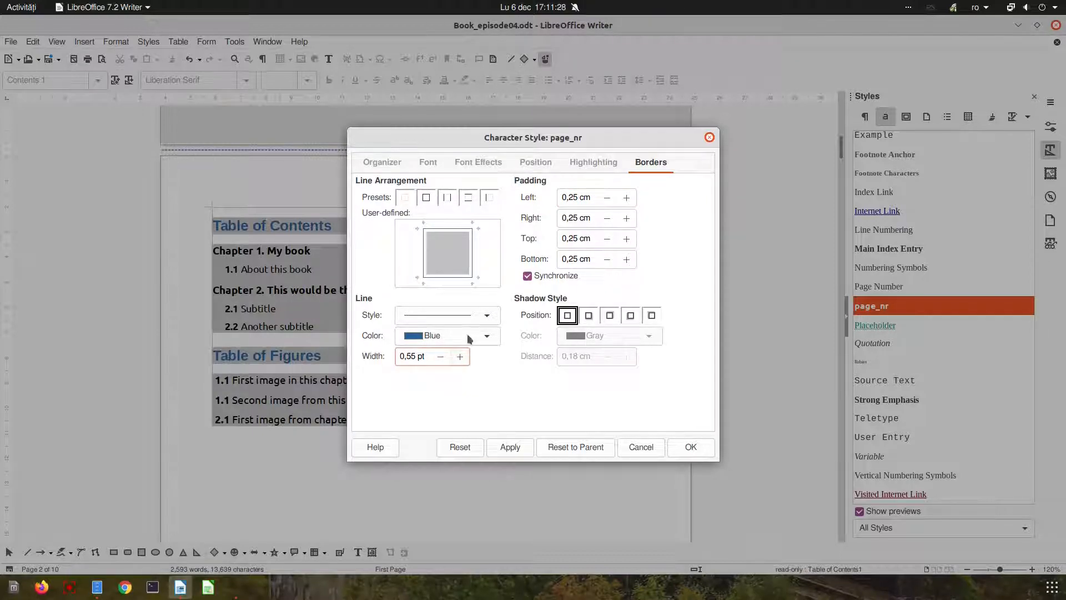
left_click(507, 447)
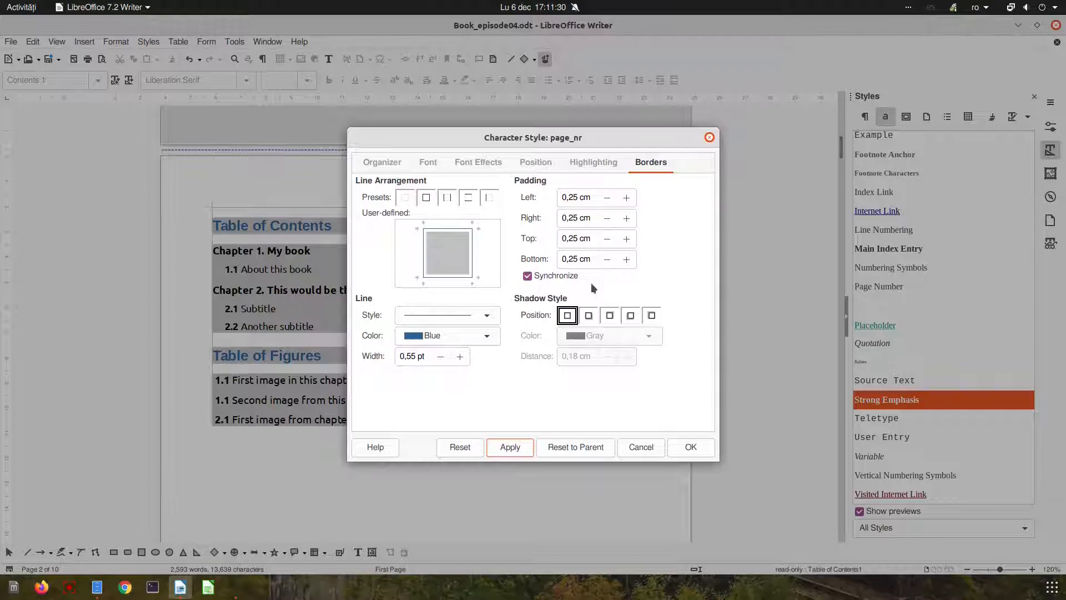
- Set the highlighting color of page_nr to blue 2a6099 and save the style
left_click(591, 162)
left_click(559, 187)
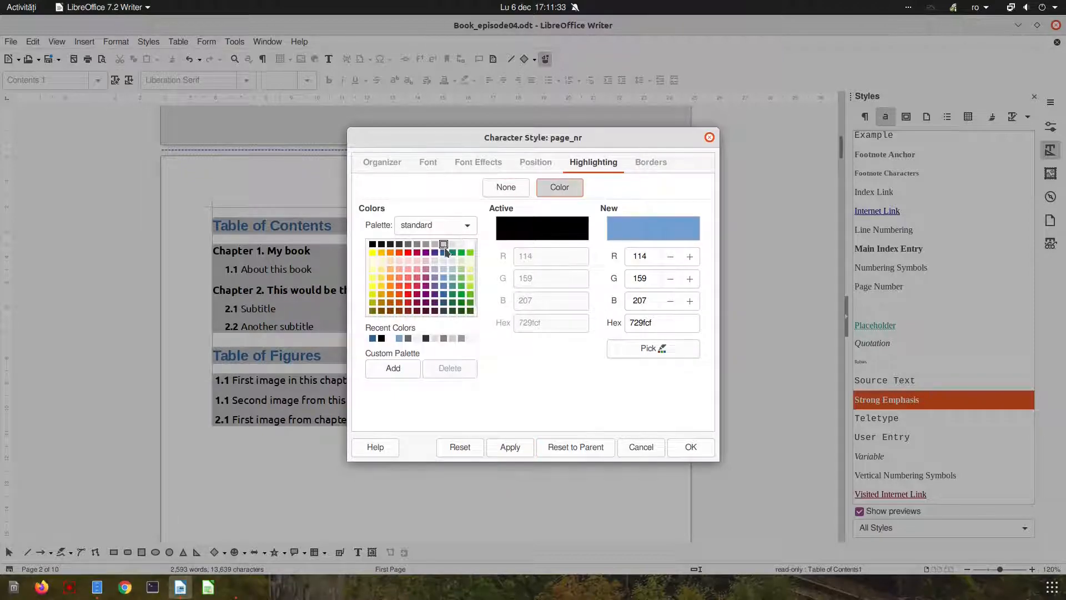
left_click(444, 253)
left_click(680, 449)
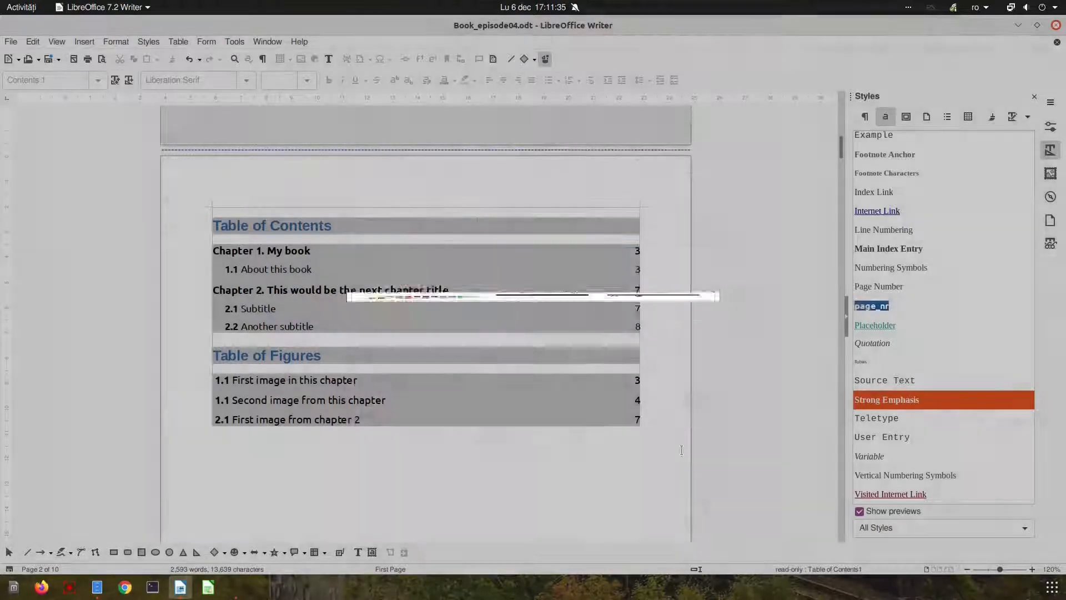
- Set the border padding of page_nr to 0.35 cm on all sides
right_click(885, 310)
left_click(908, 326)
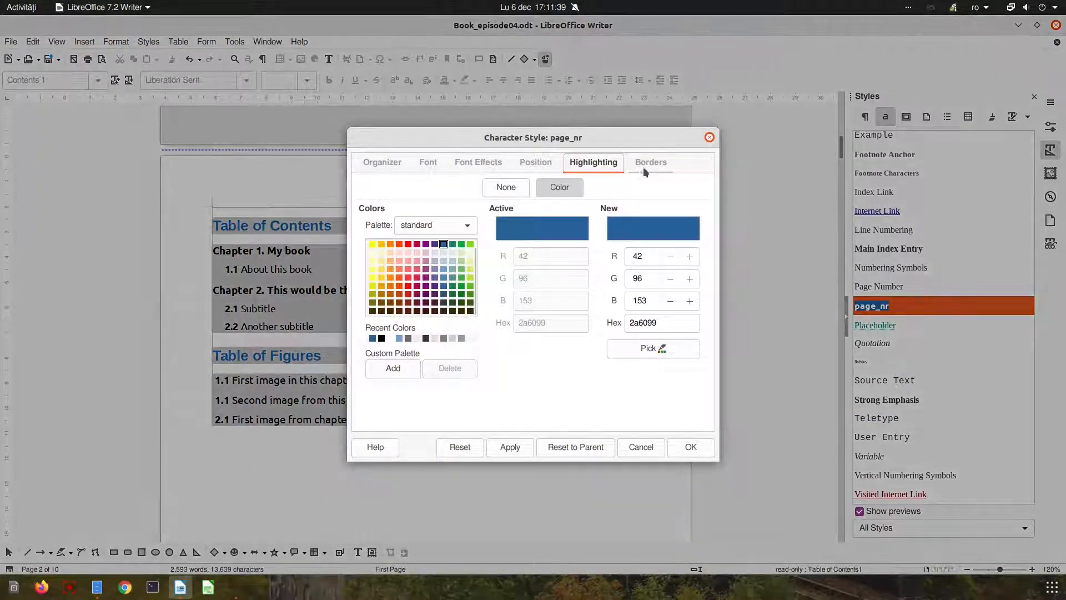
left_click(644, 162)
left_click(627, 198)
left_click(517, 447)
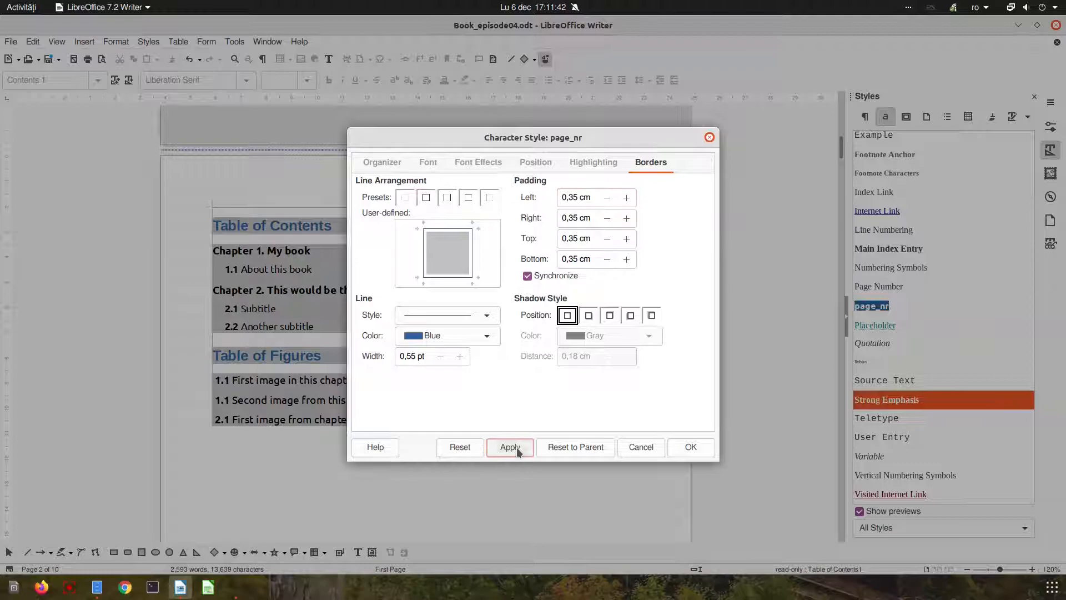
left_click(684, 448)
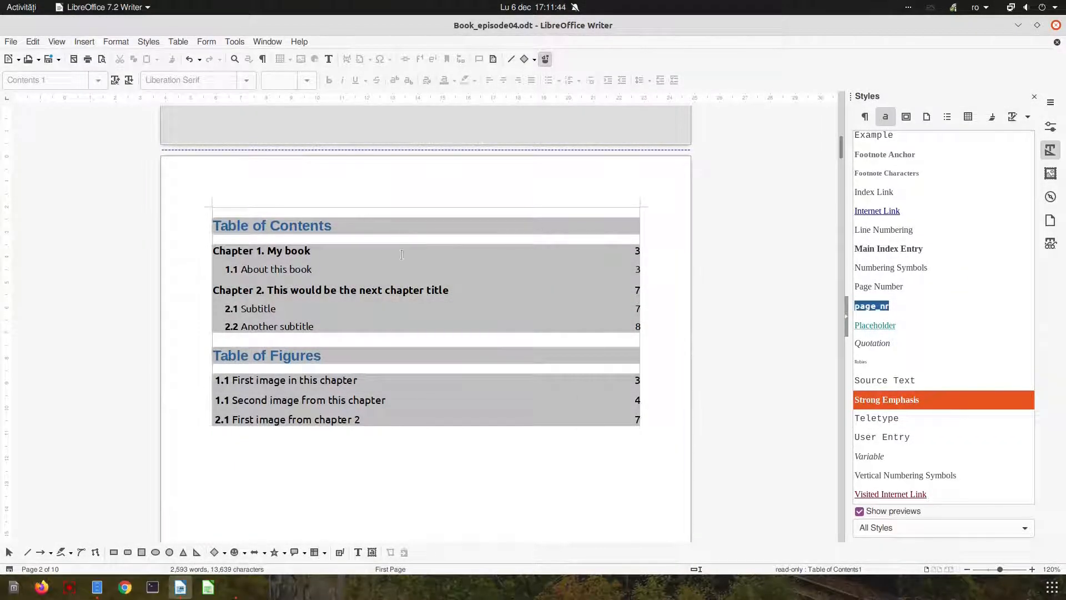
- Assign the page_nr character style to the page number of the level 1 entries in the Table of Contents
right_click(411, 269)
left_click(424, 301)
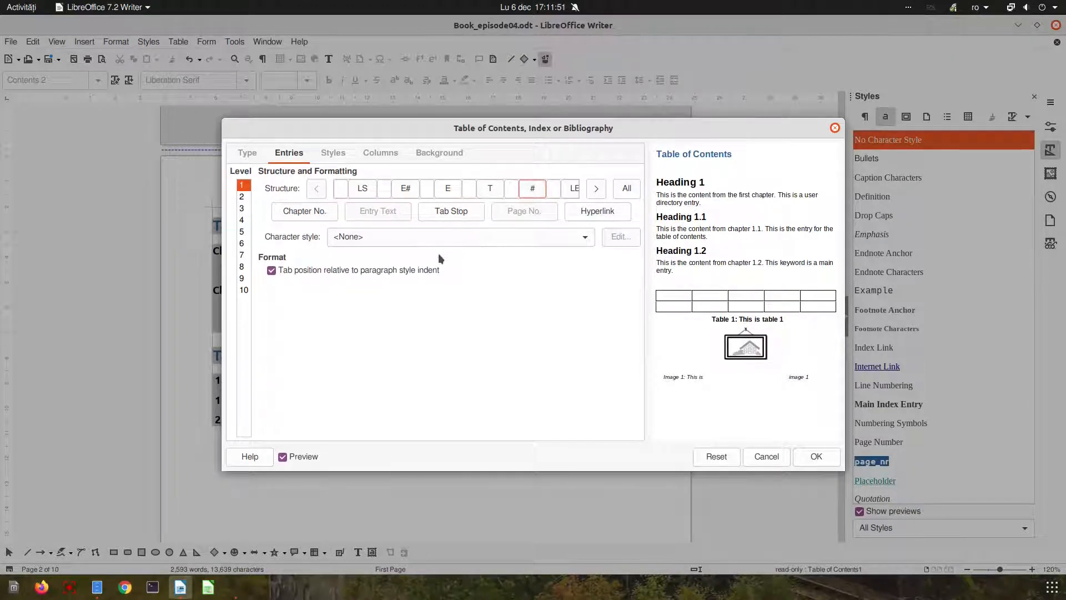
left_click(350, 238)
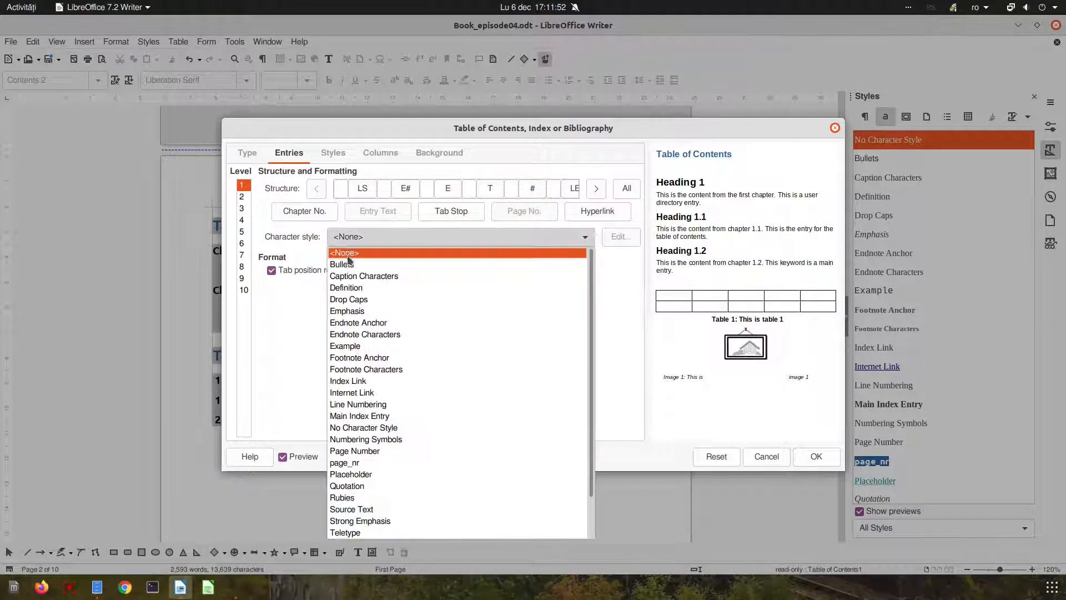
left_click(350, 463)
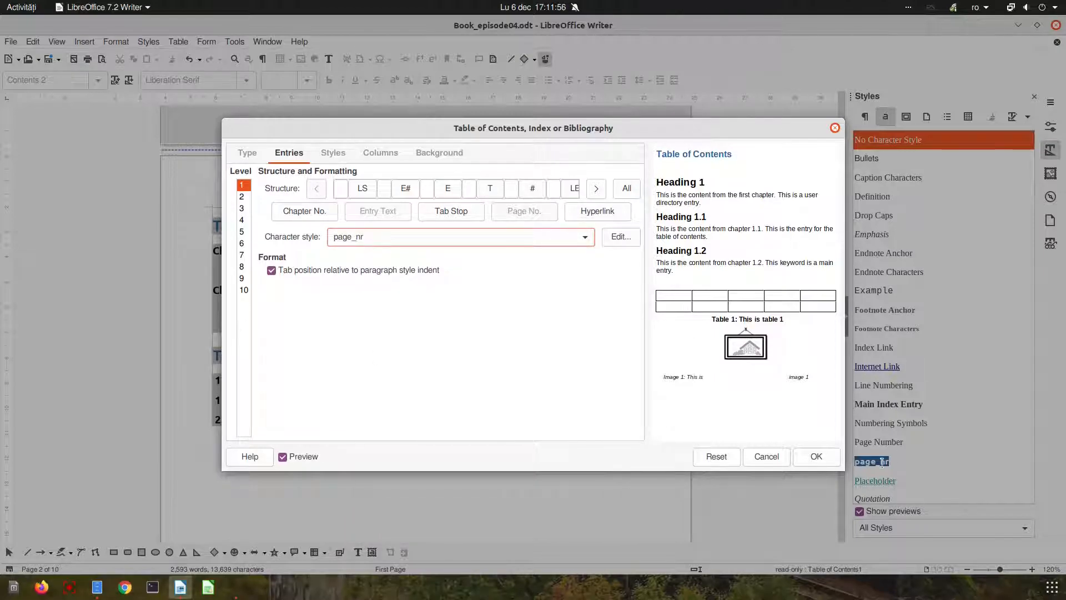
left_click(813, 456)
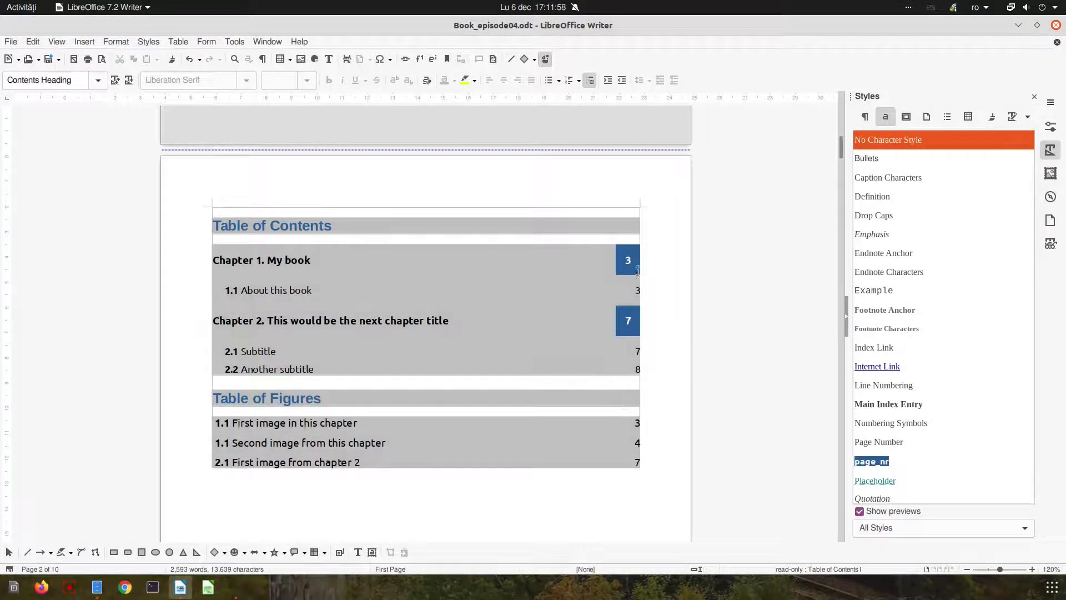
- Reduce the border padding of page_nr to 0.15 cm on all sides
right_click(869, 463)
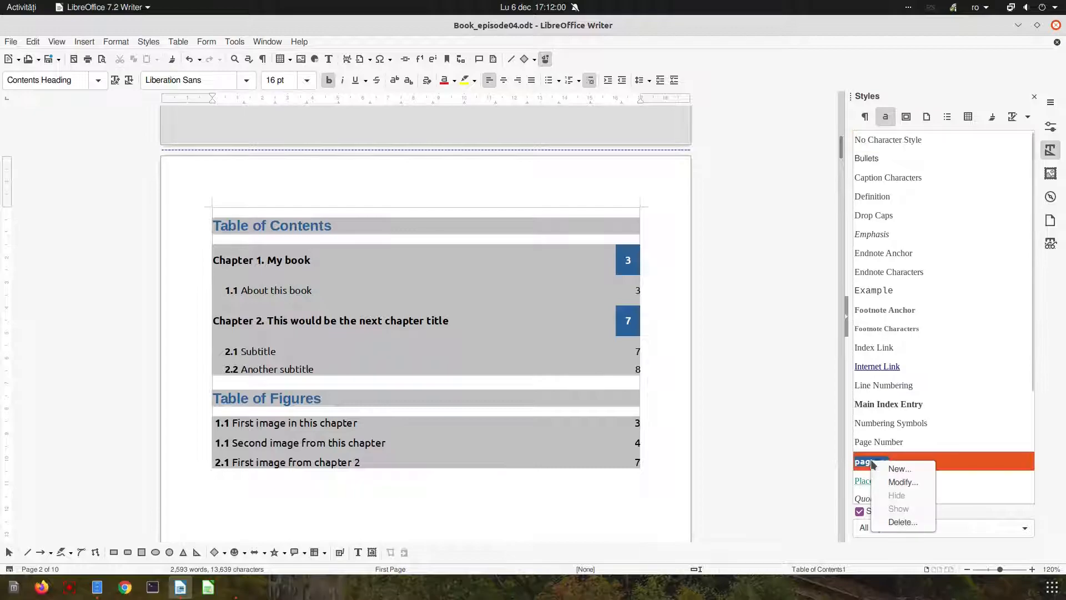
left_click(887, 484)
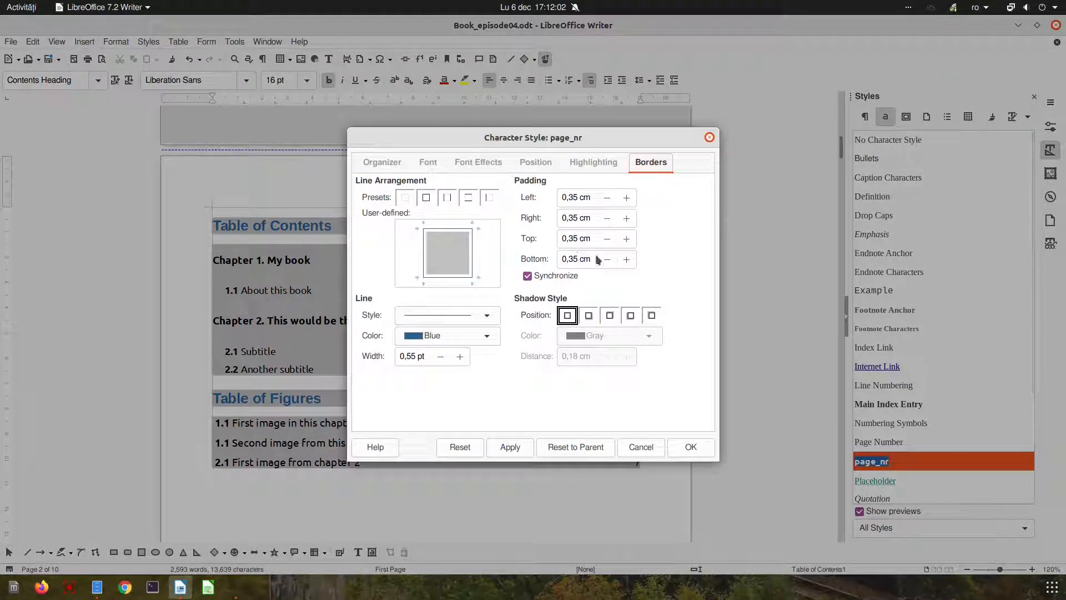
left_click(607, 259)
left_click(607, 259)
left_click(687, 447)
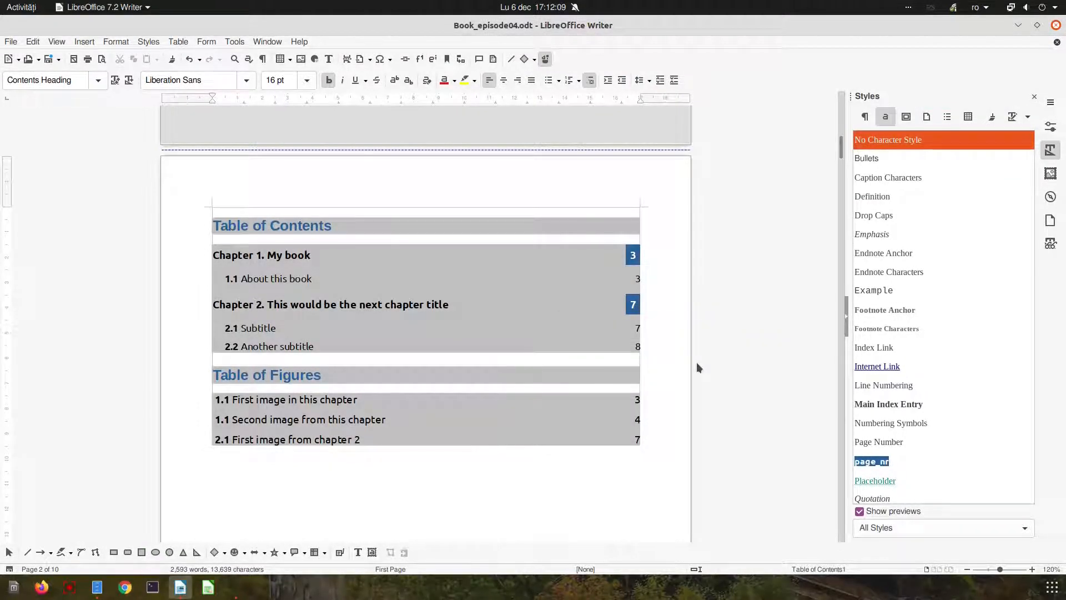
- Examine the Table of Contents and Table of Figures page in print preview and return to editing
key("ctrl+shift+o")
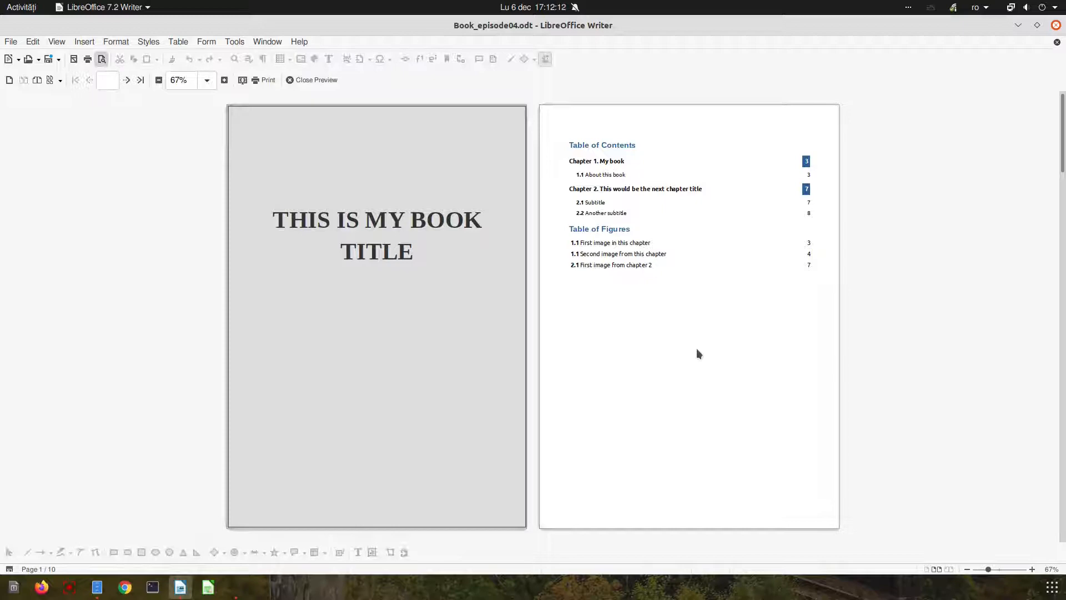
scroll(696, 348, "up", 2)
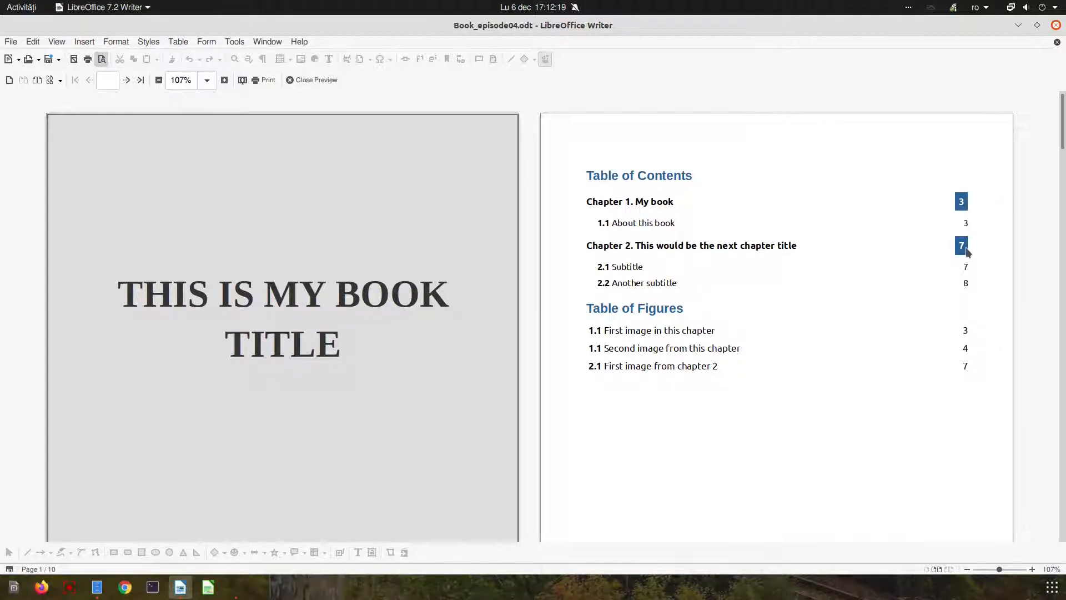
left_click(311, 80)
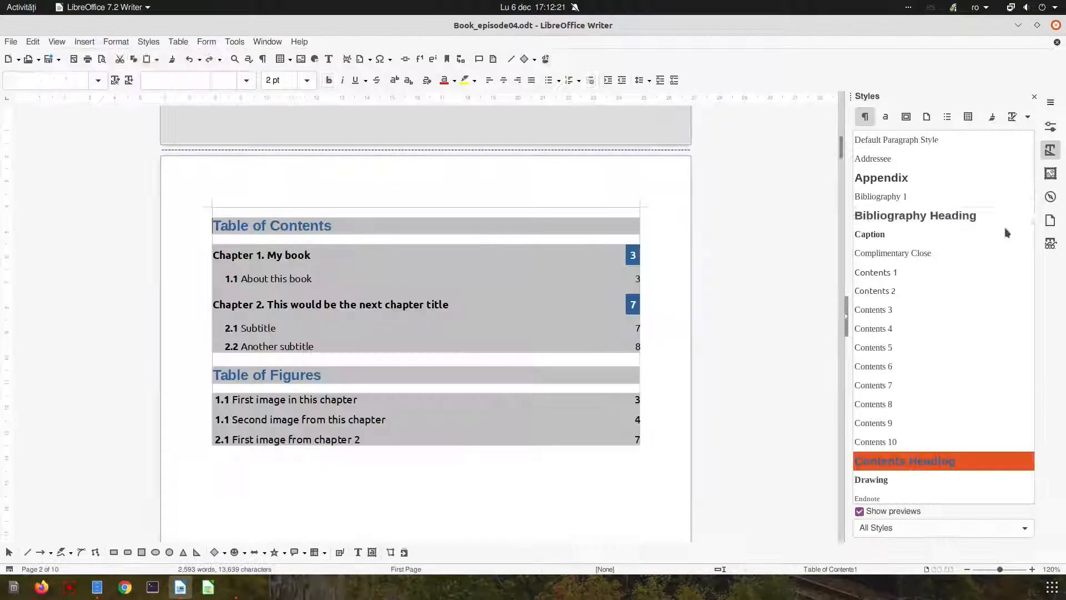
- Start a new character style that inherits from page_nr and set its font color to Light Gray 4
left_click(885, 116)
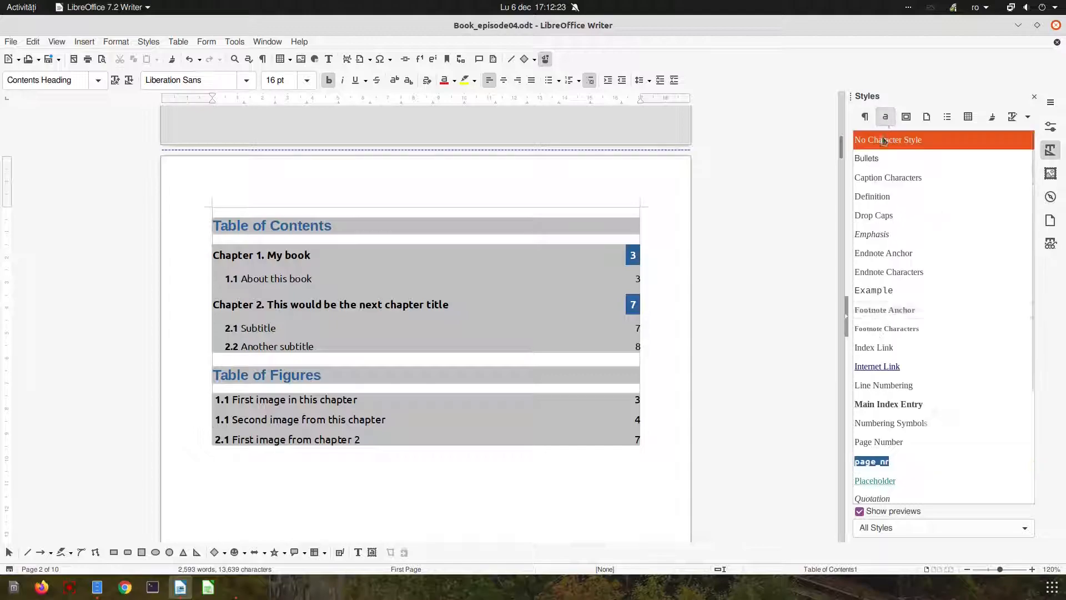
right_click(876, 463)
left_click(902, 470)
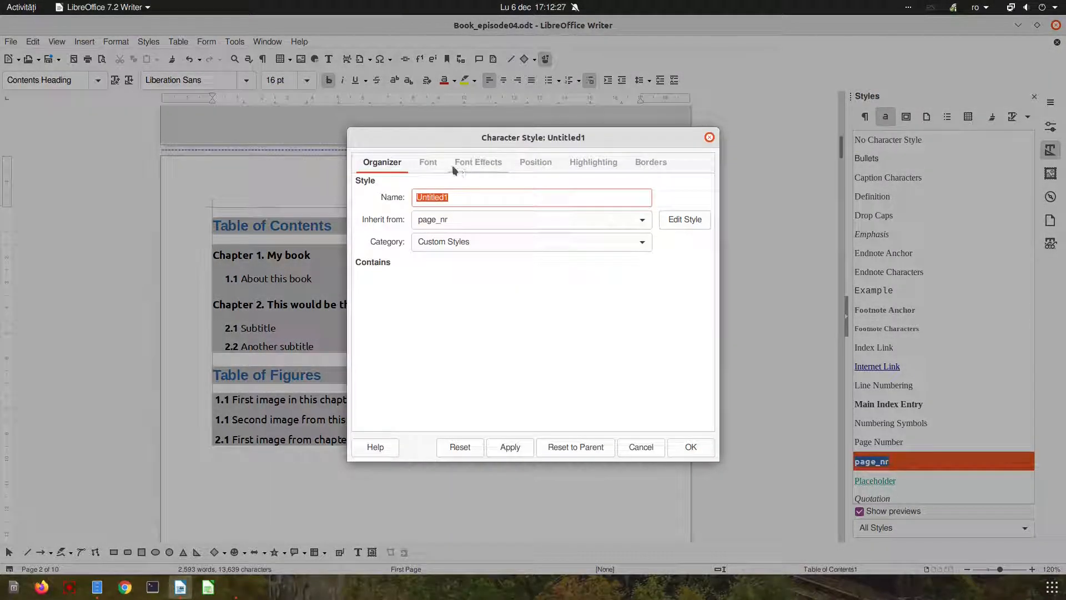
left_click(429, 163)
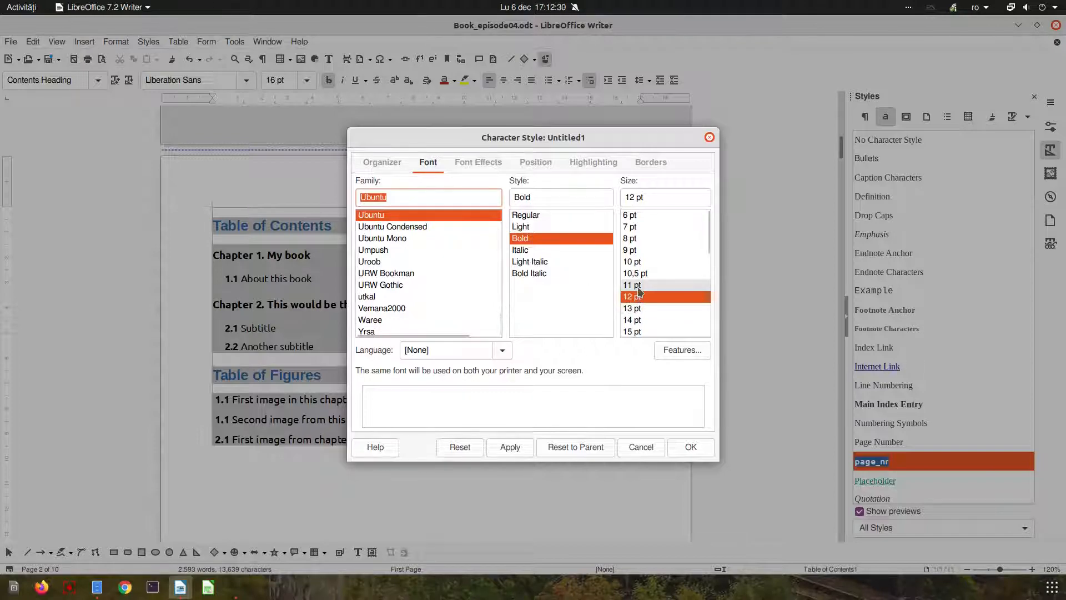
left_click(475, 164)
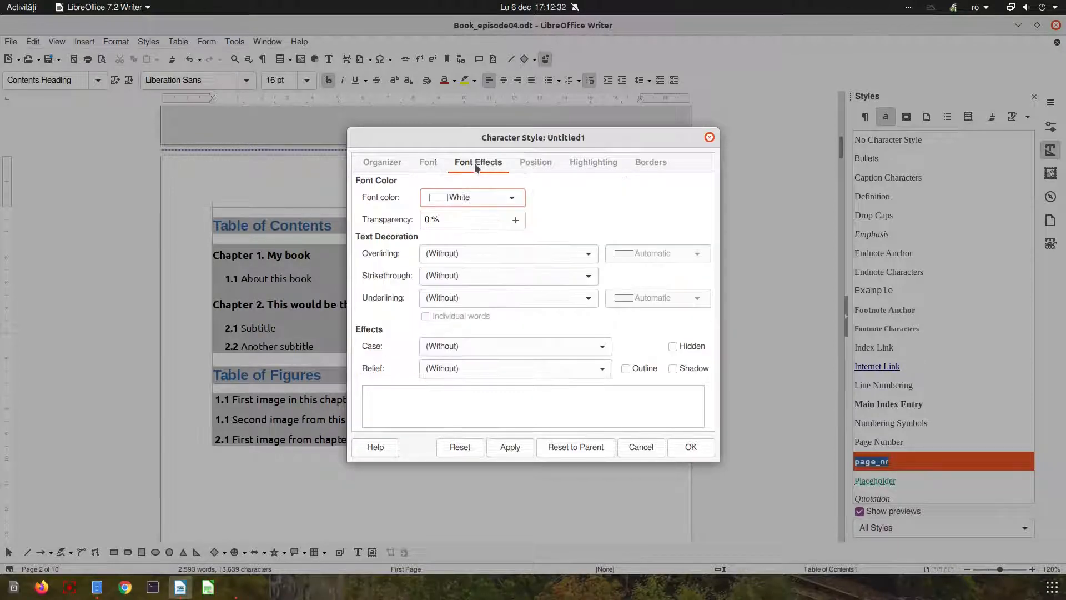
left_click(504, 200)
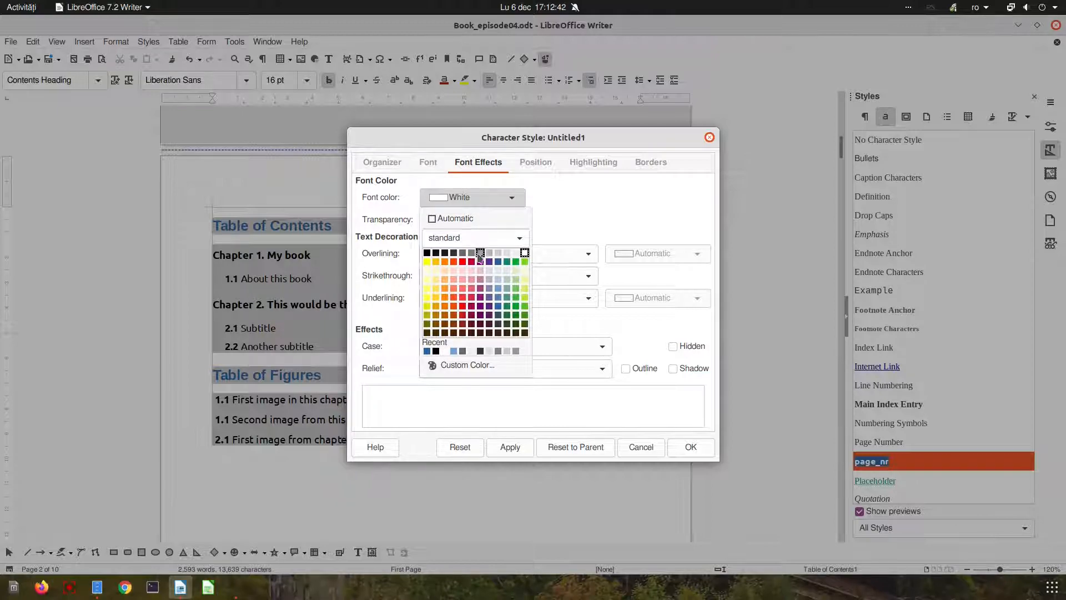
left_click(507, 253)
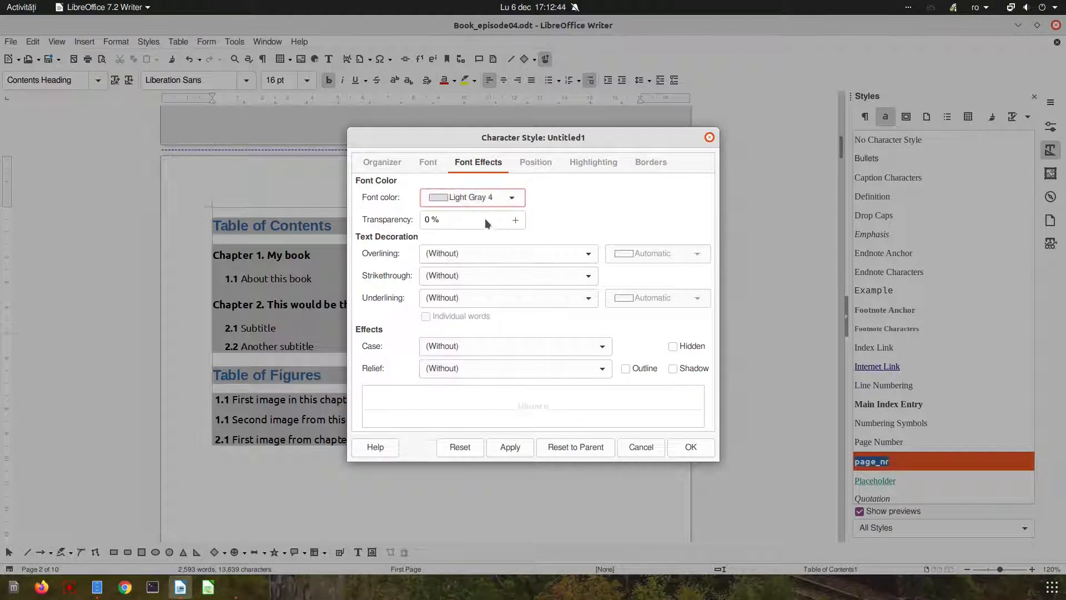
- Set the new character style's highlighting to hex 5983b0, review its inherited border settings, and create the style
left_click(533, 163)
left_click(572, 163)
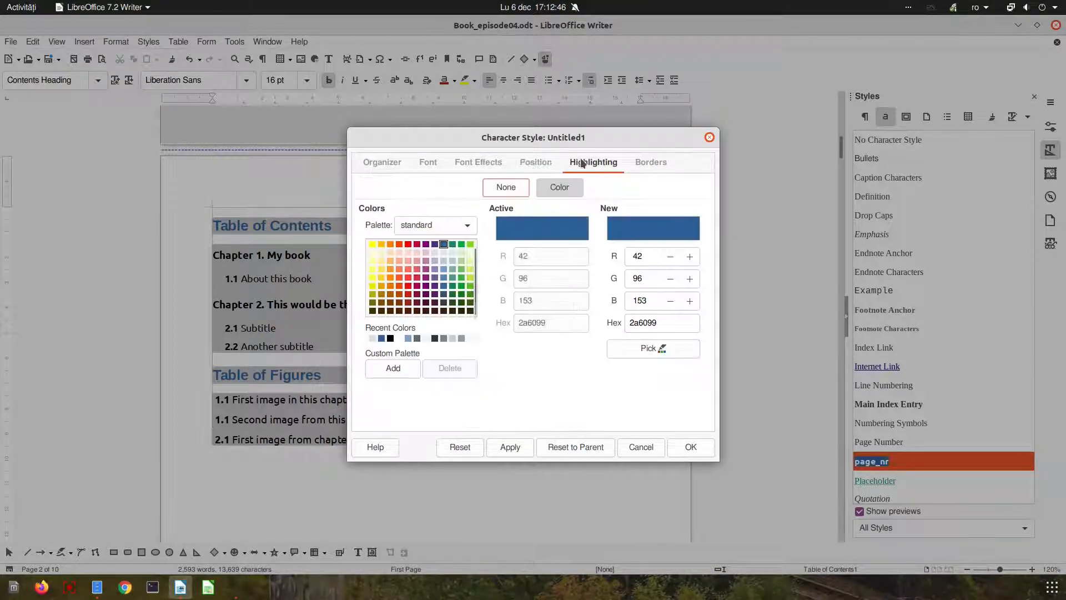
left_click(444, 278)
left_click(444, 275)
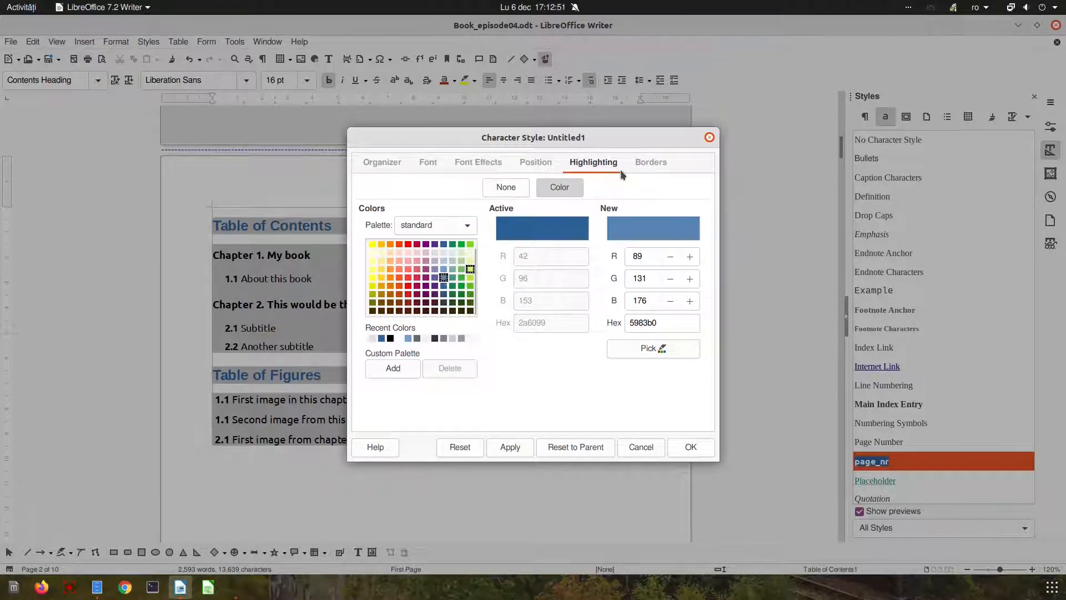
left_click(646, 166)
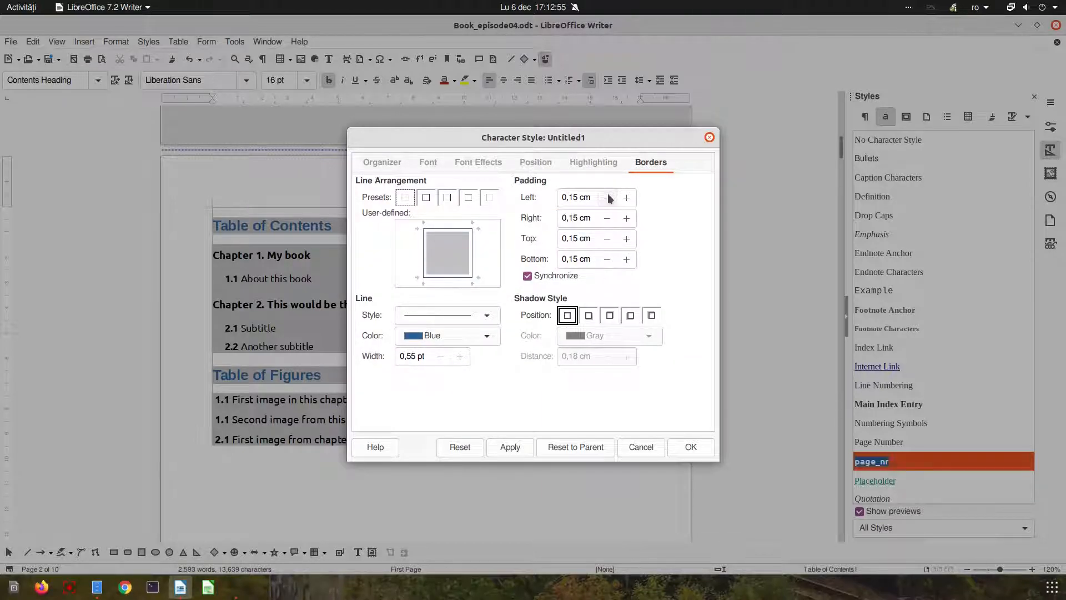
left_click(510, 447)
left_click(689, 447)
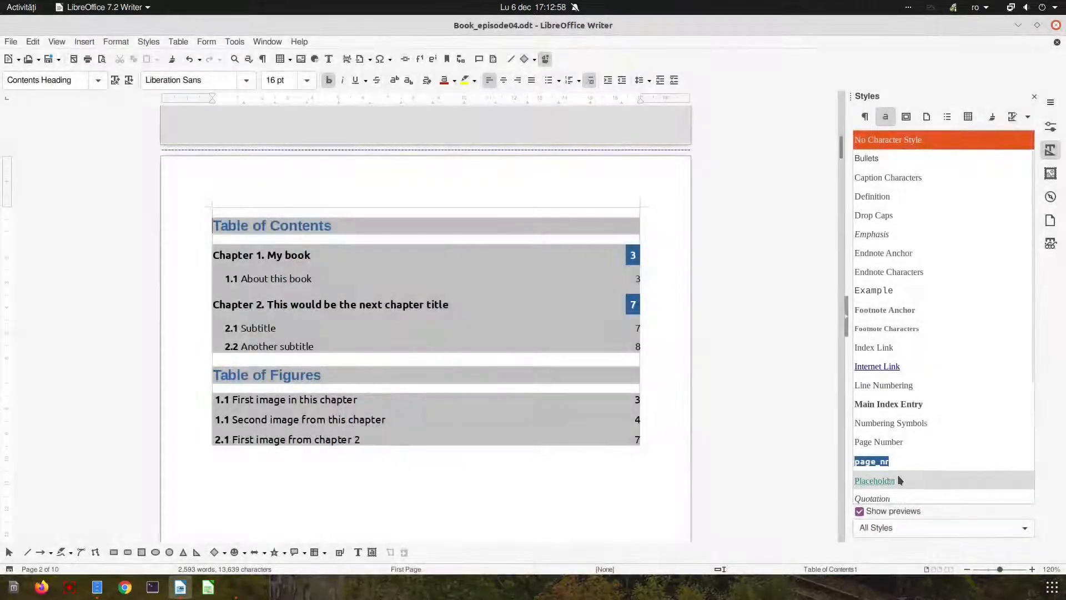
- Rename the Untitled1 character style as page_nr_level2
scroll(900, 479, "down", 3)
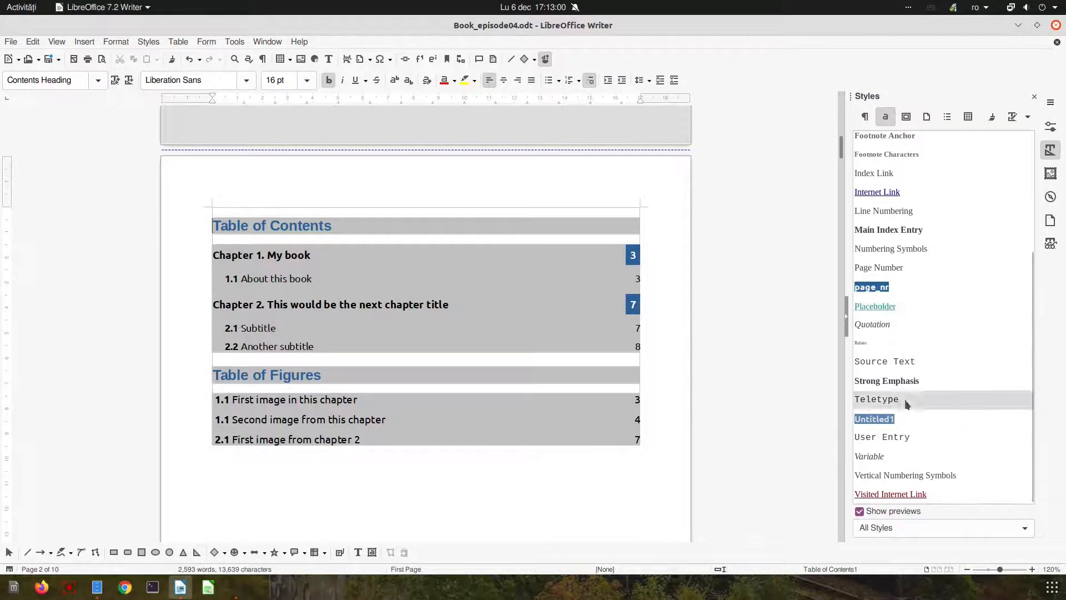
right_click(883, 425)
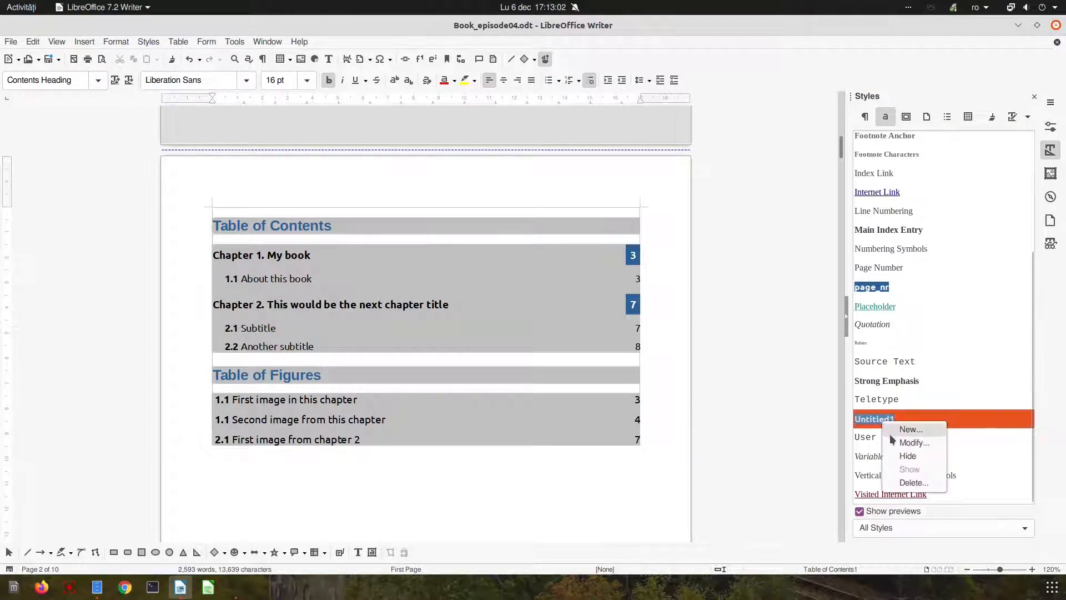
left_click(896, 443)
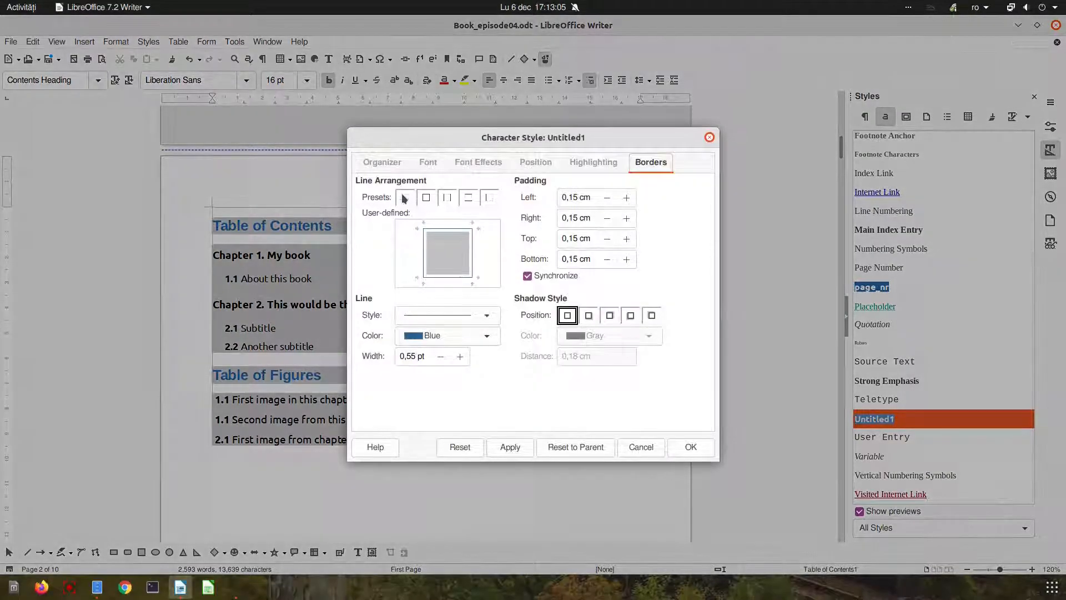
left_click(382, 161)
left_click(459, 198)
double_click(459, 199)
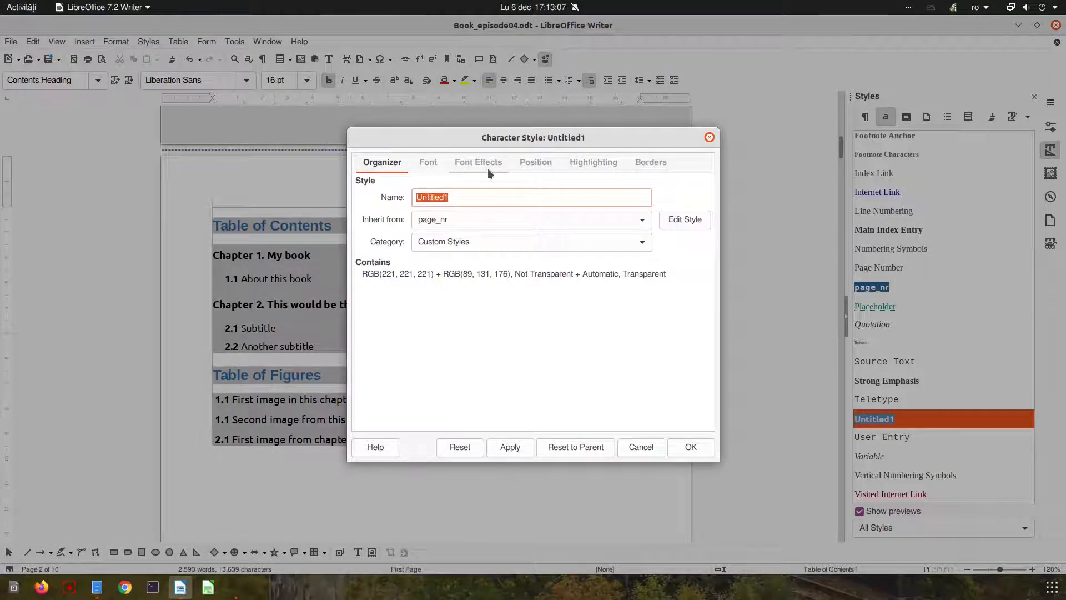
type("page_nr_level2")
left_click(509, 447)
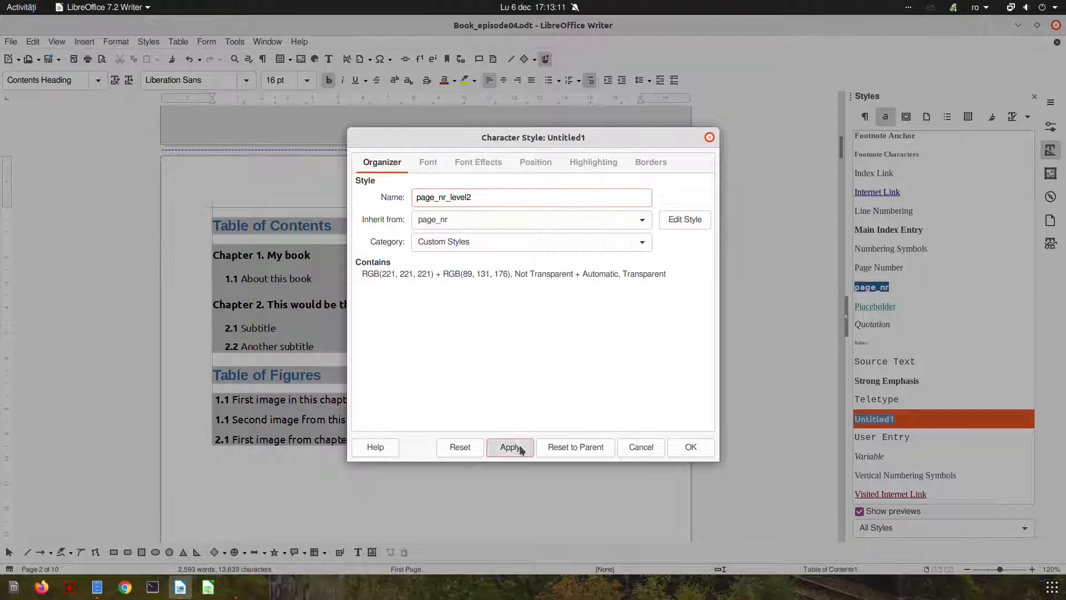
left_click(690, 447)
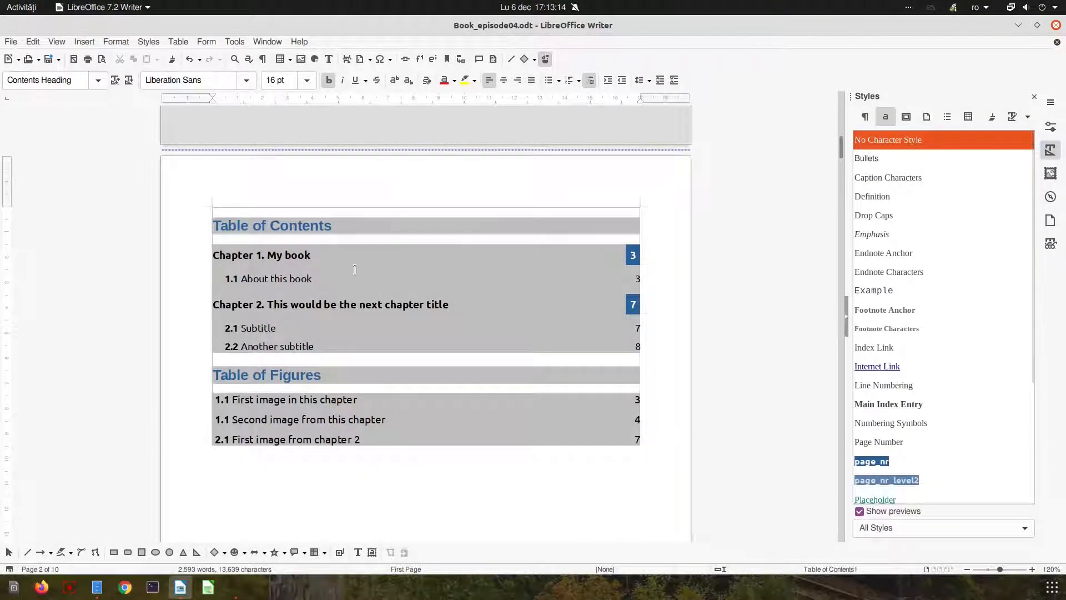
- Assign the page_nr_level2 character style to the page number of the level 2 entries in the Table of Contents
right_click(304, 276)
left_click(326, 309)
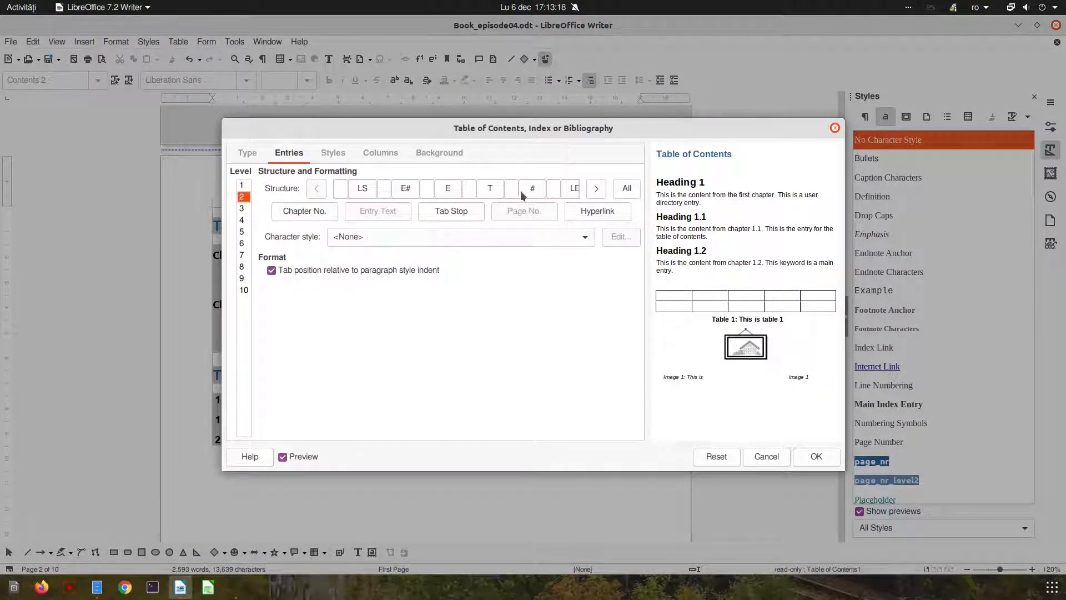
left_click(432, 238)
left_click(367, 474)
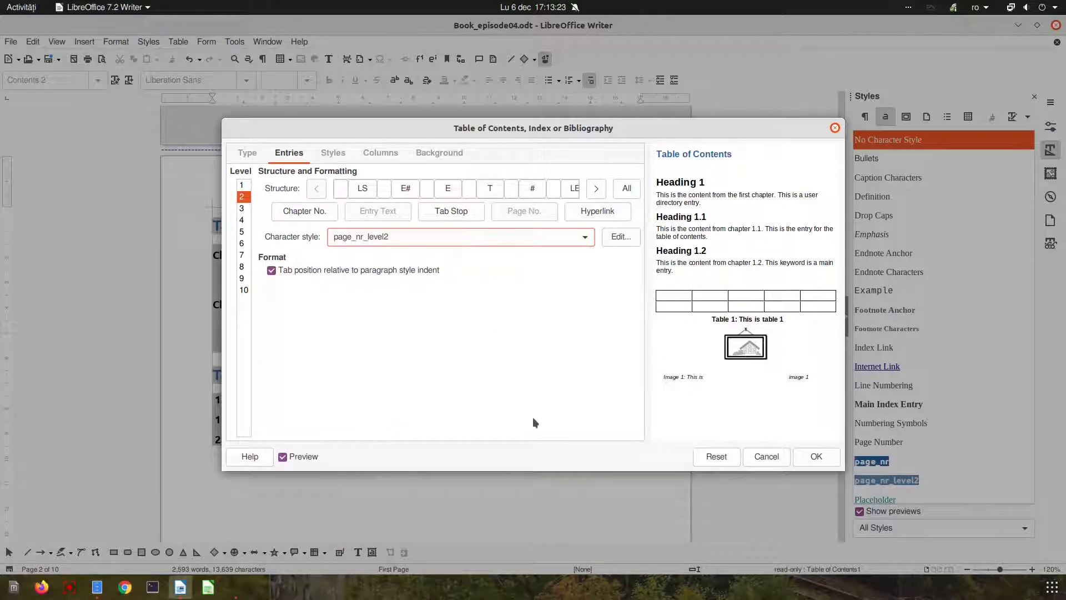
left_click(833, 459)
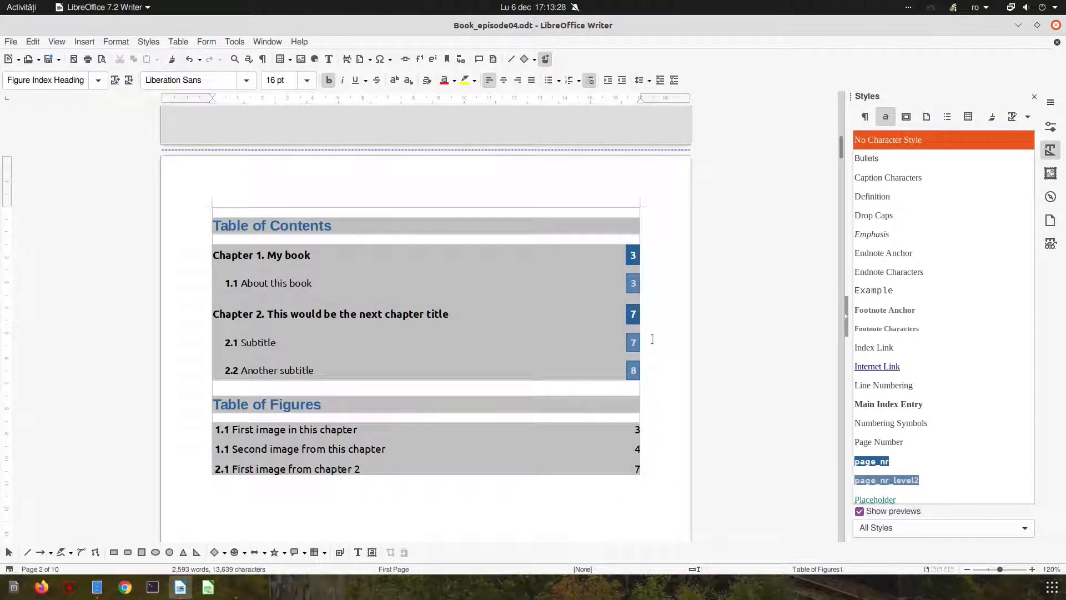
- Examine the level 2 page number boxes of the Table of Contents in print preview and return to editing
key("ctrl+shift+o")
scroll(701, 300, "up", 3)
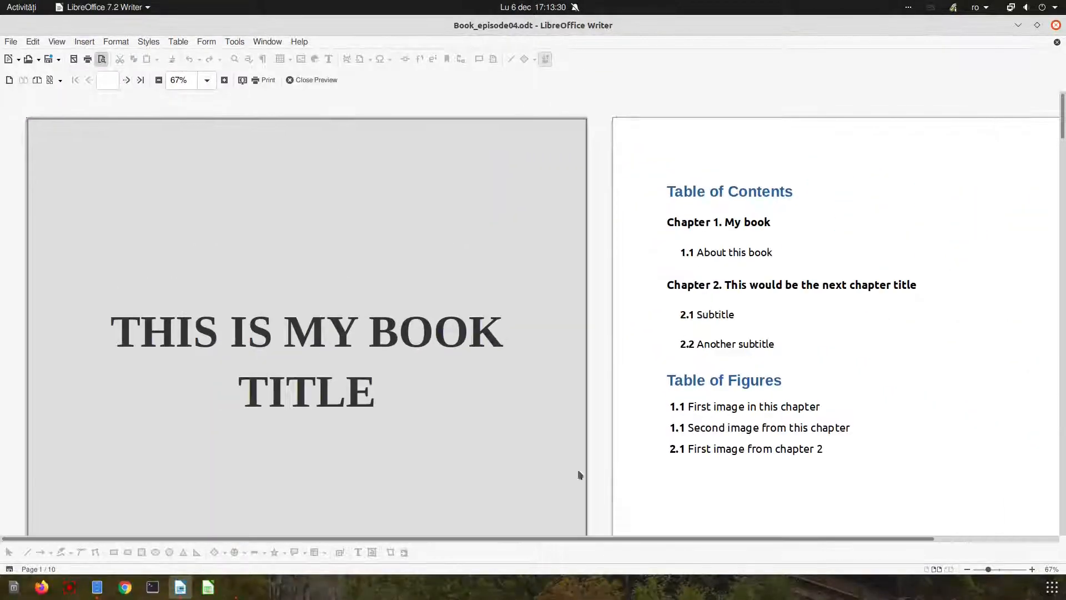
left_click_drag(486, 539, 780, 544)
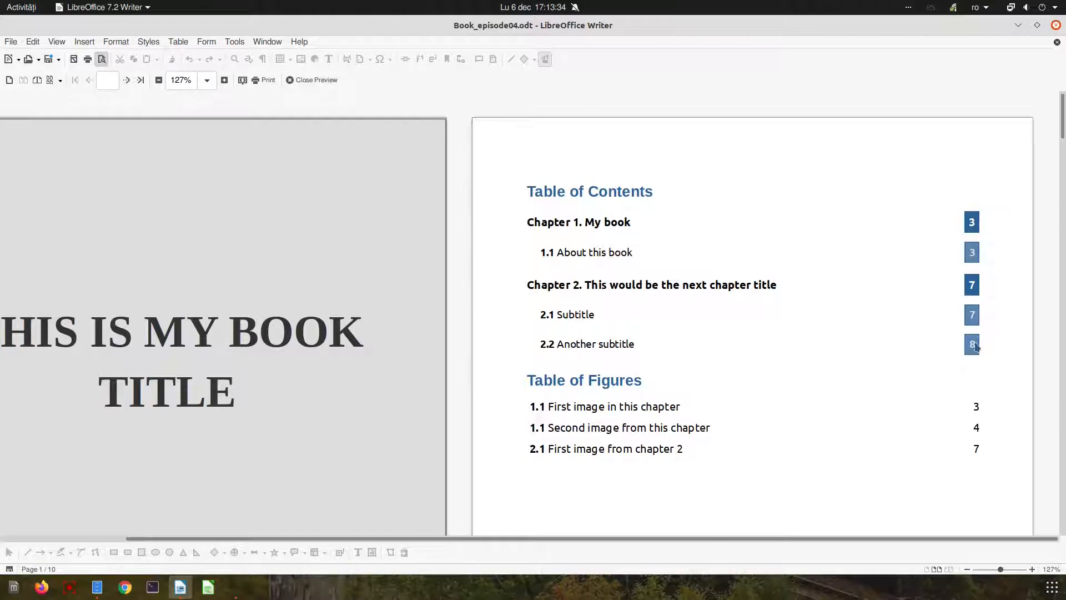
left_click(316, 81)
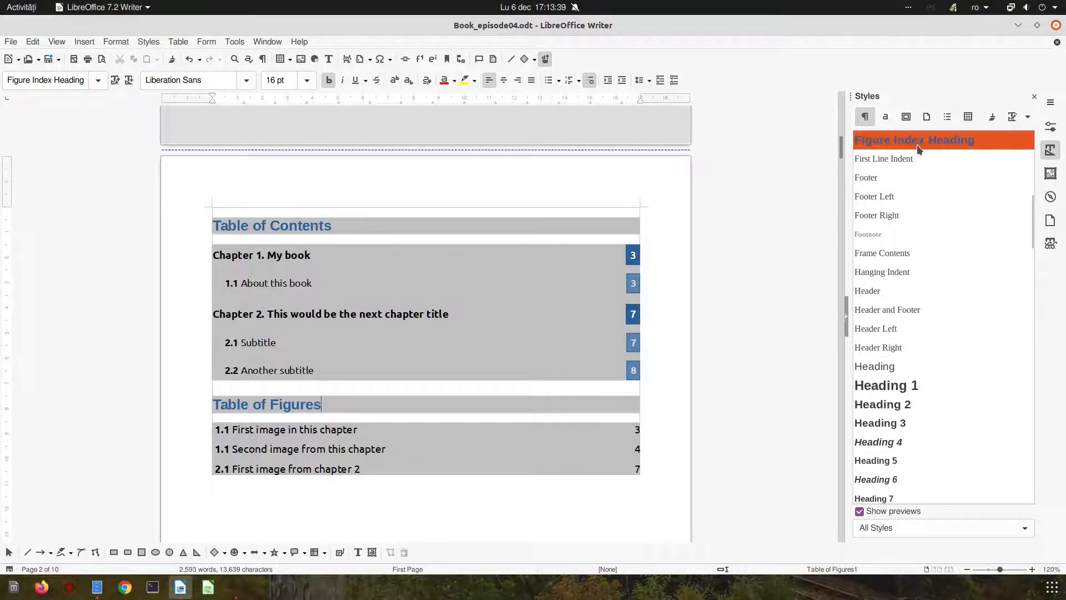
- Set the border line color of the page_nr_level2 character style to Light Blue 1
left_click(633, 284)
scroll(904, 362, "down", 5)
scroll(904, 362, "up", 6)
left_click(886, 117)
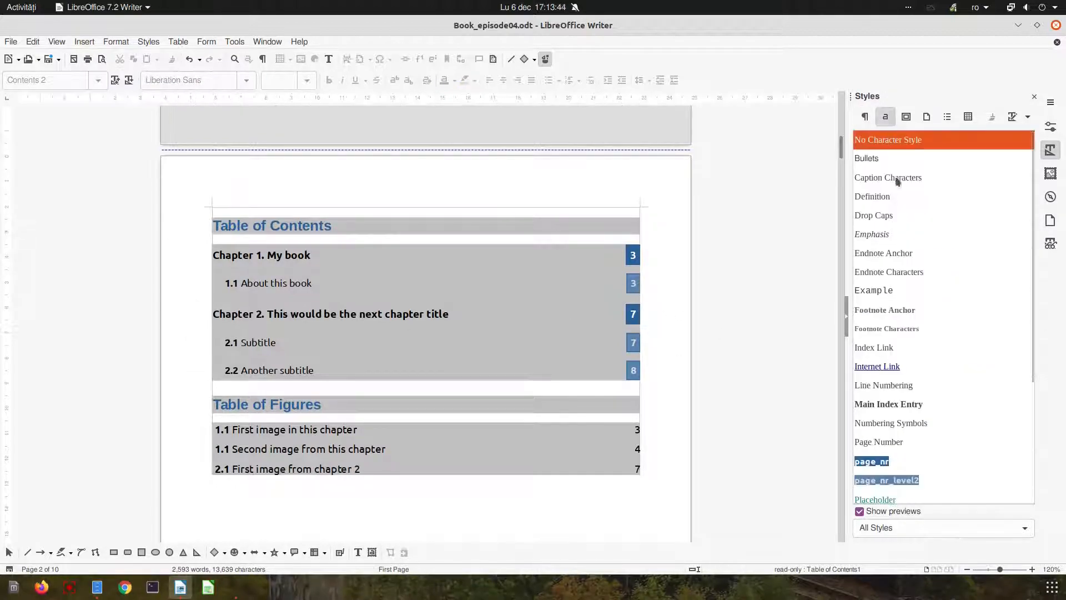
right_click(889, 481)
left_click(890, 488)
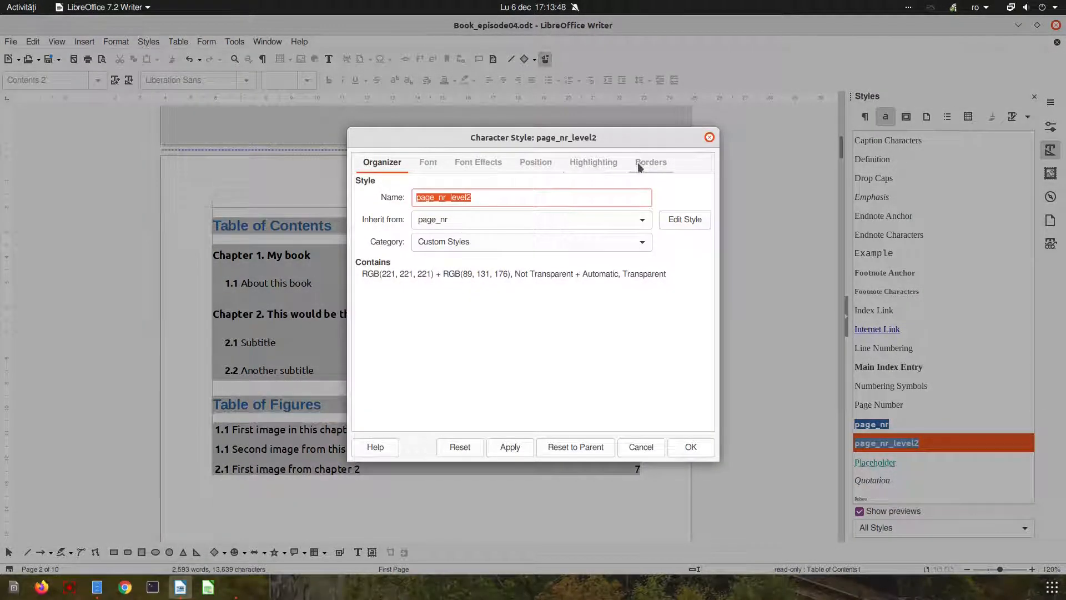
left_click(648, 163)
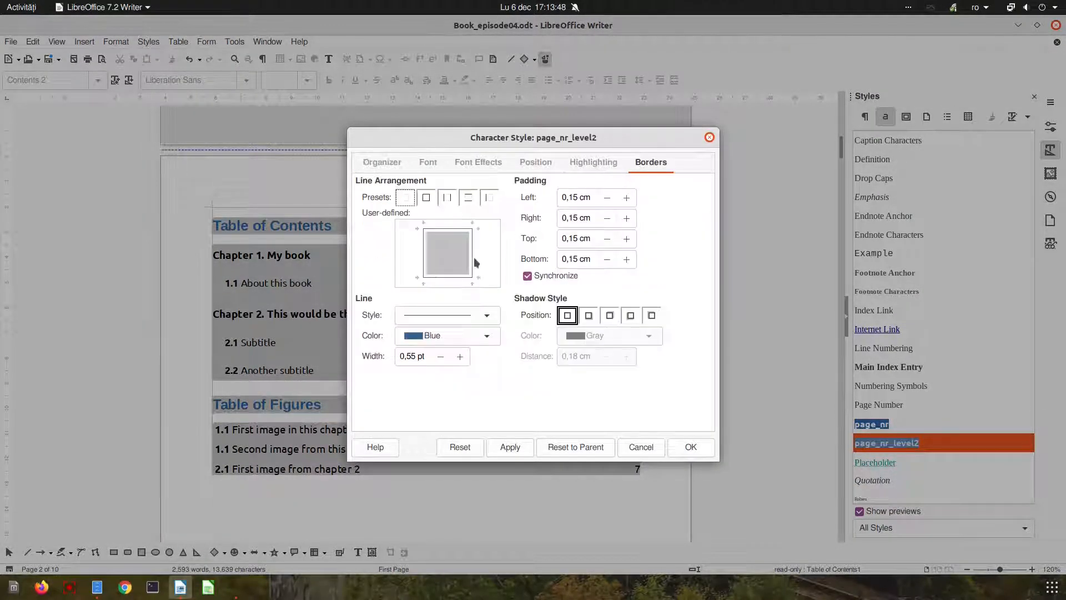
left_click(448, 336)
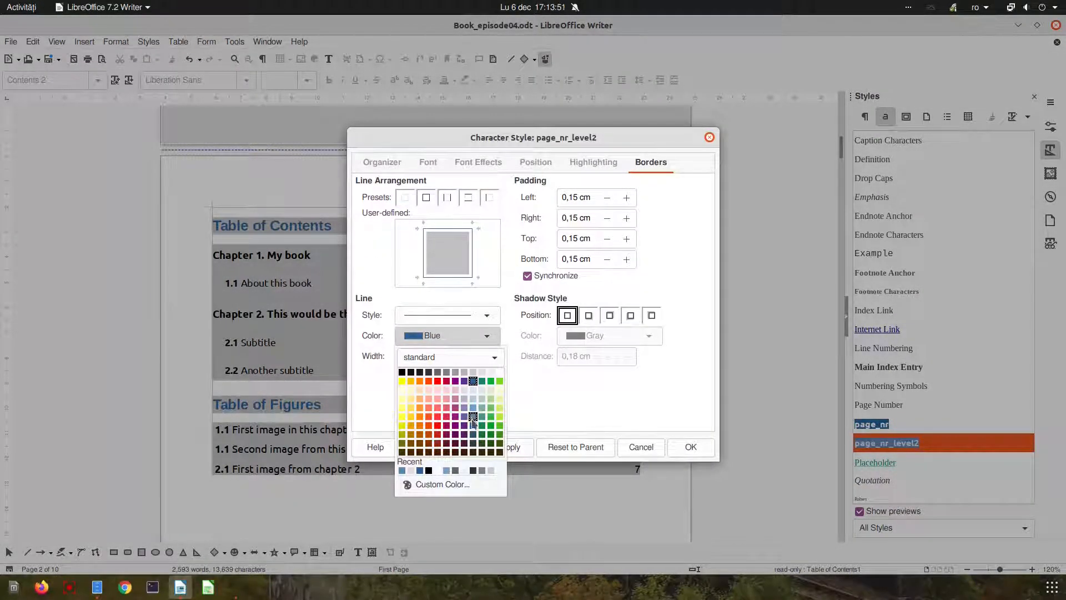
left_click(403, 472)
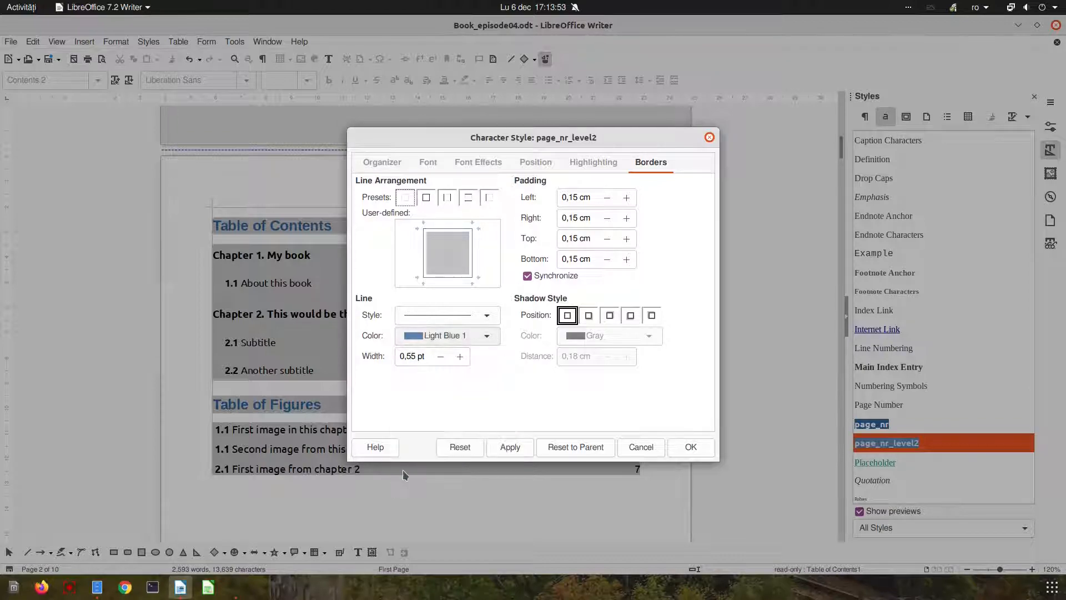
left_click(509, 447)
left_click(660, 452)
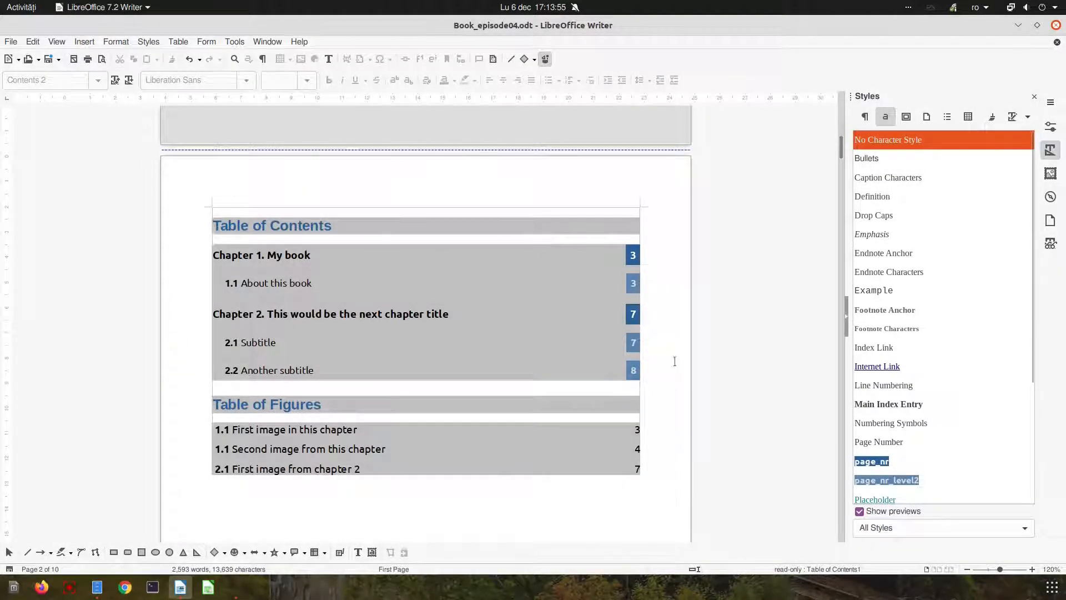
- Examine the borders of the Table of Contents page number boxes in print preview and return to editing
key("ctrl+shift+o")
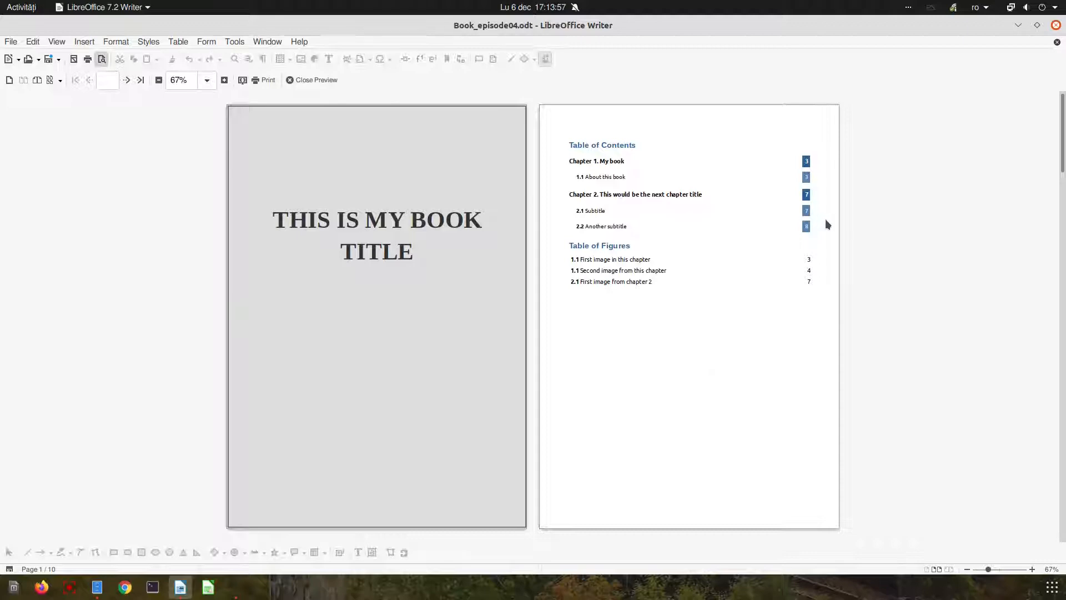
scroll(994, 266, "up", 4)
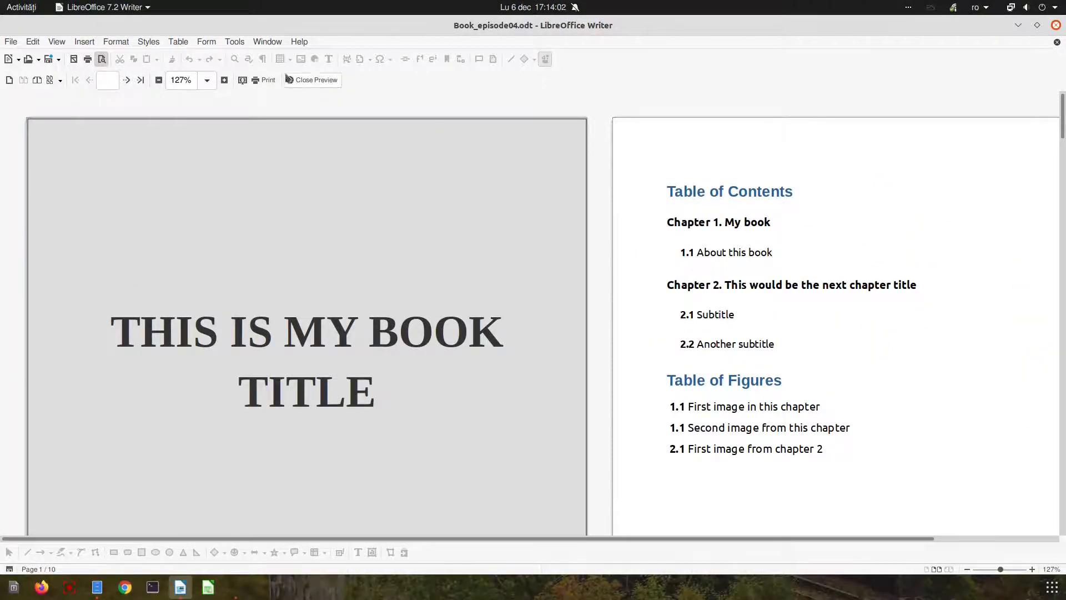
left_click(305, 80)
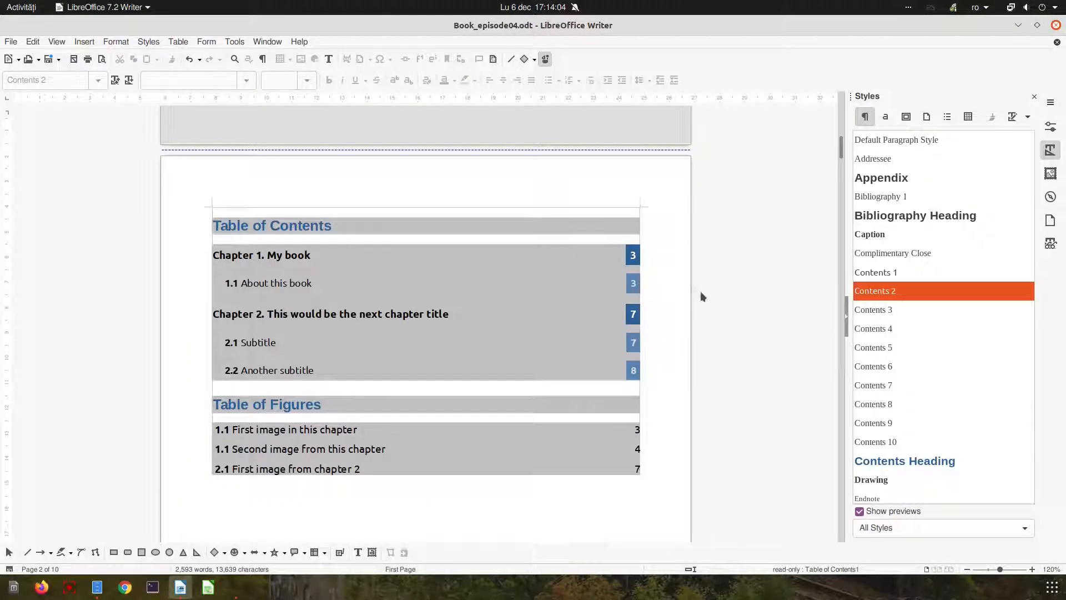
scroll(518, 240, "up", 3)
left_click(102, 59)
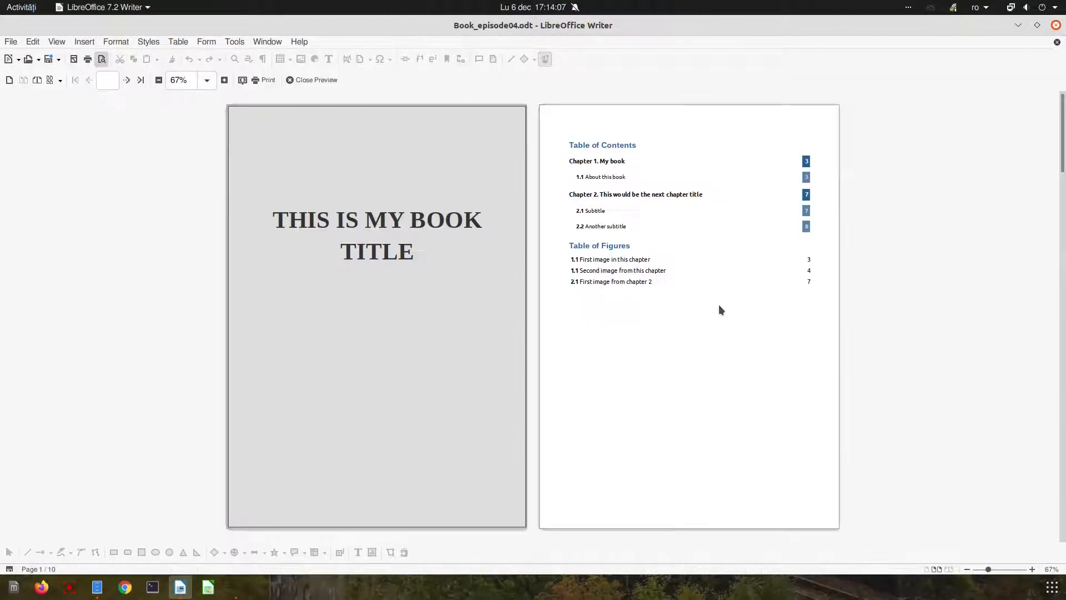
scroll(719, 305, "up", 3)
left_click_drag(555, 538, 885, 547)
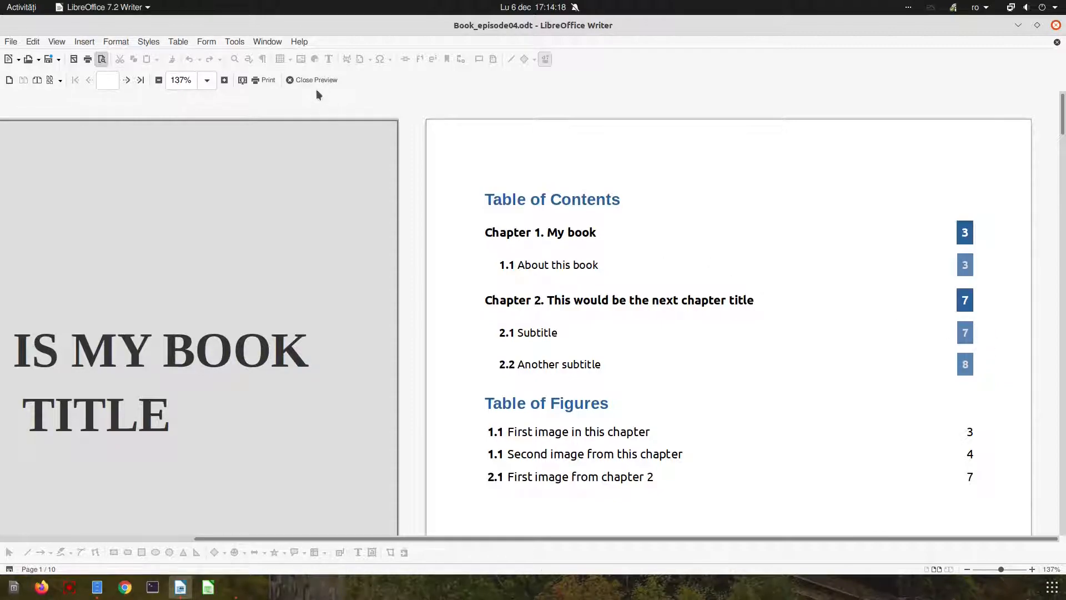
key("Escape")
- Assign the page_nr character style to the page number of the level 1 entries in the Table of Figures
scroll(411, 269, "down", 3)
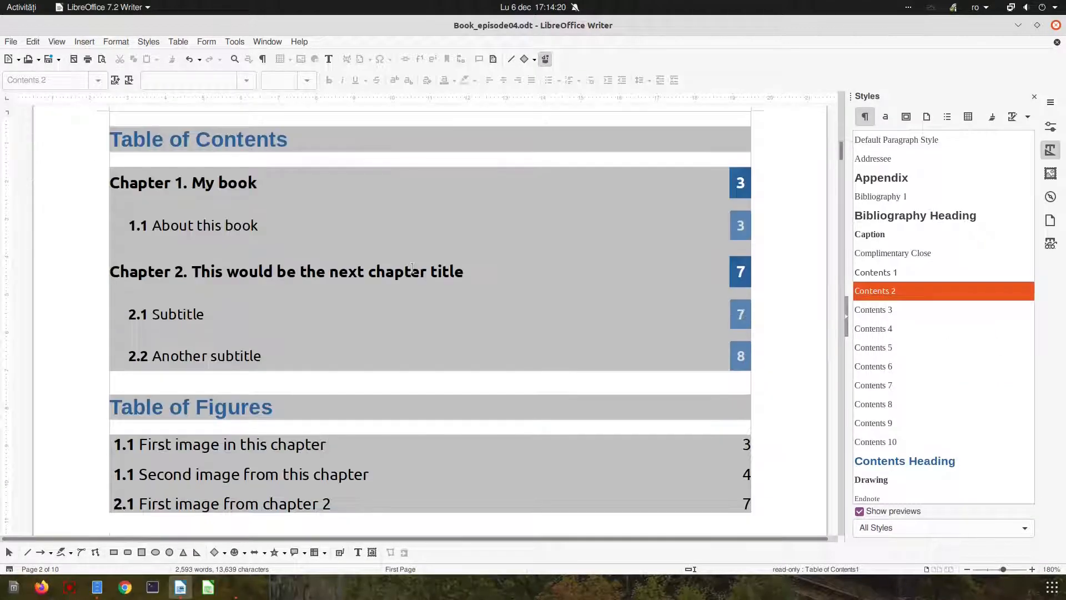
right_click(303, 445)
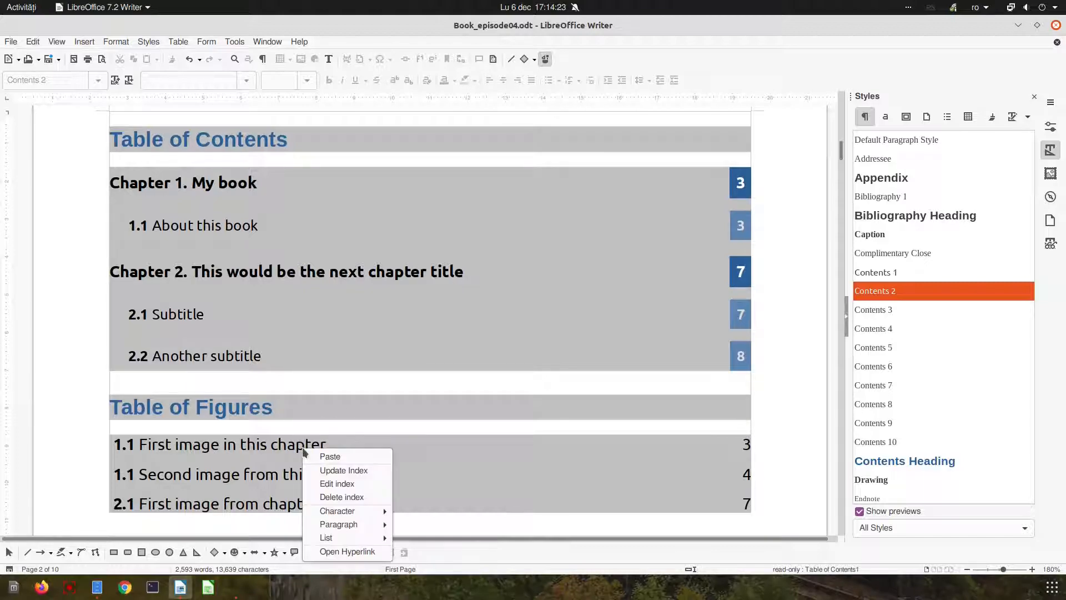
key("Escape")
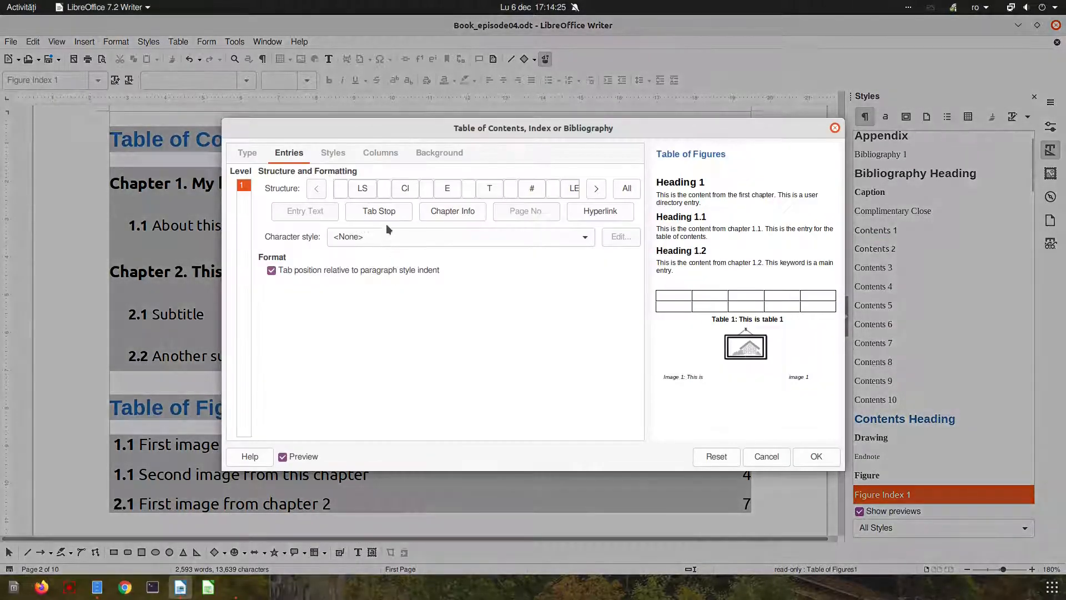
left_click(535, 190)
left_click(465, 237)
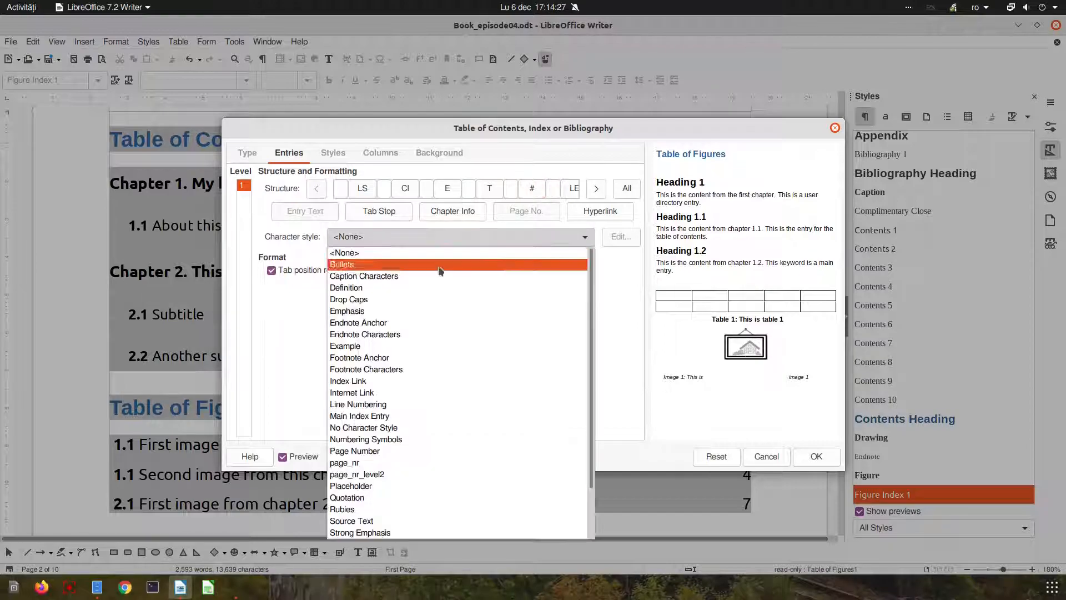
left_click(395, 462)
left_click(391, 236)
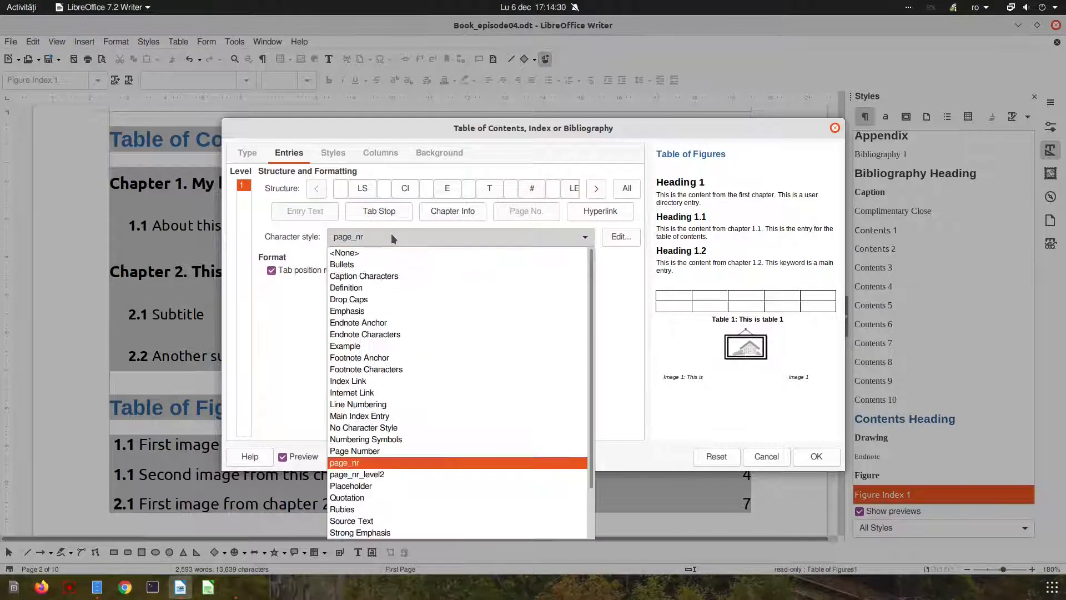
left_click(380, 463)
left_click(813, 453)
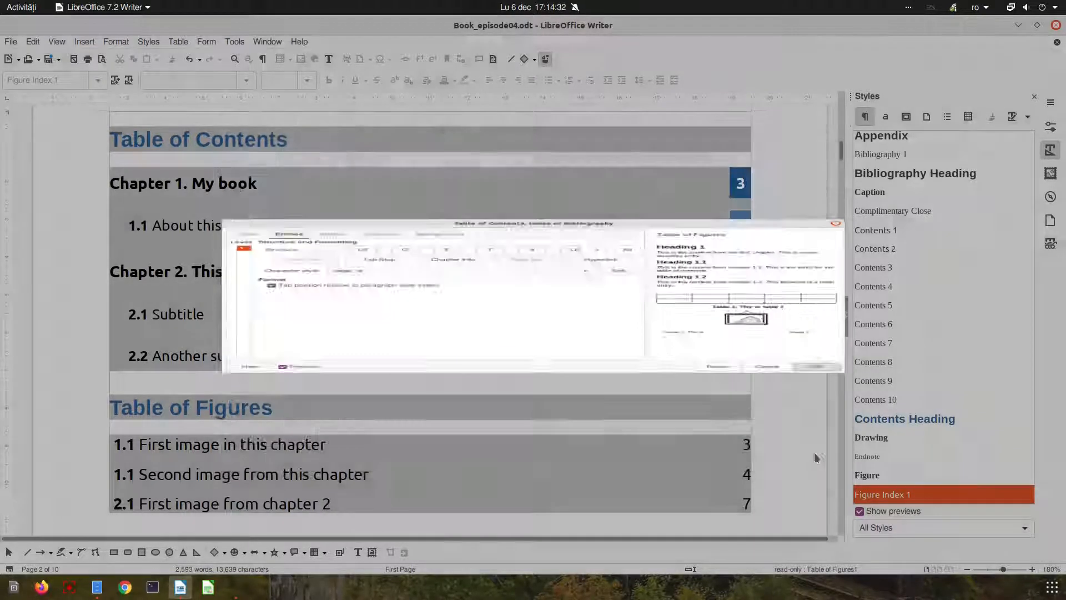
- Delete the existing Table of Figures index from the page below the Table of Contents
left_click(288, 411)
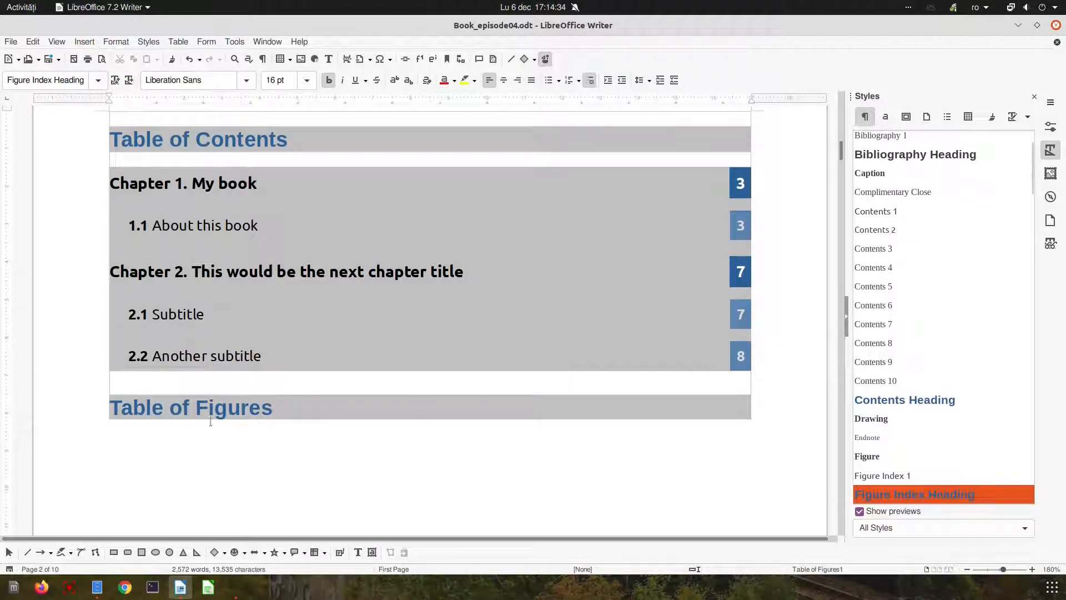
right_click(274, 411)
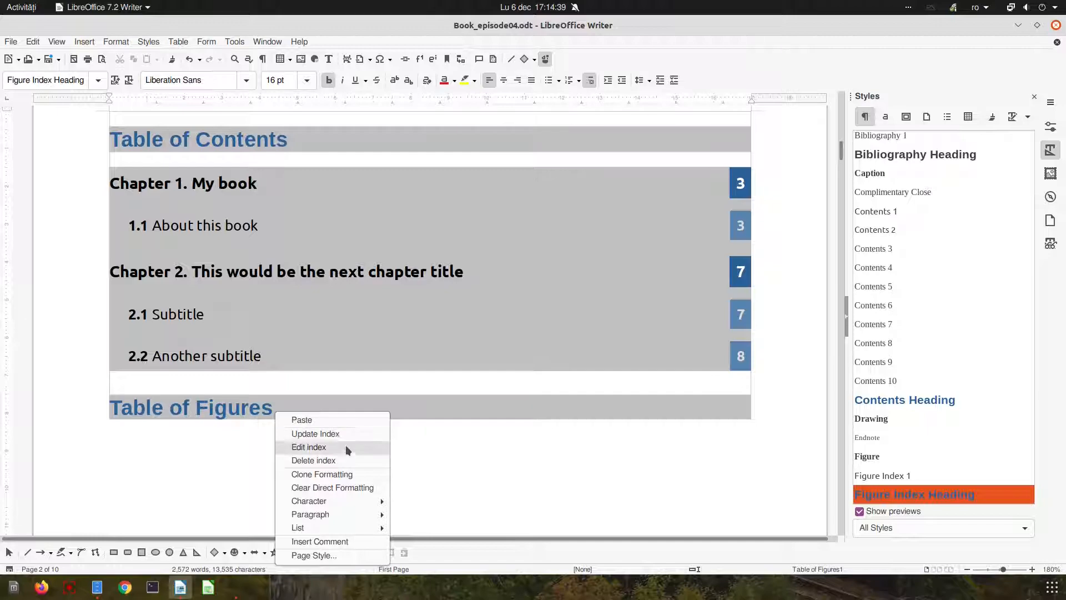
left_click(340, 460)
- Set up a new Table of Figures index built from captions of the Image category, displaying caption text
left_click(84, 42)
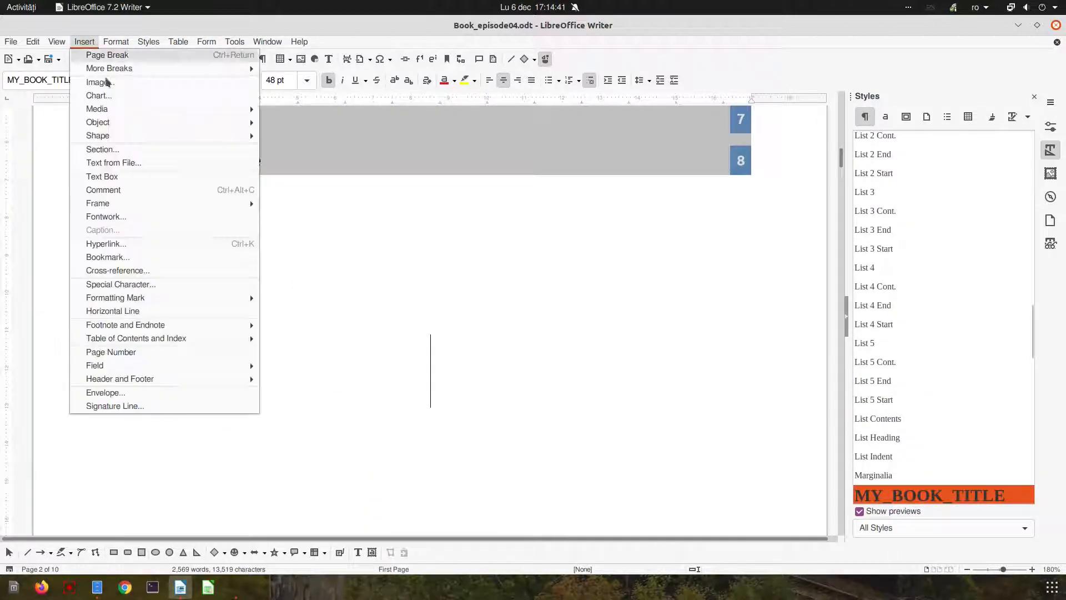
mouse_move(164, 325)
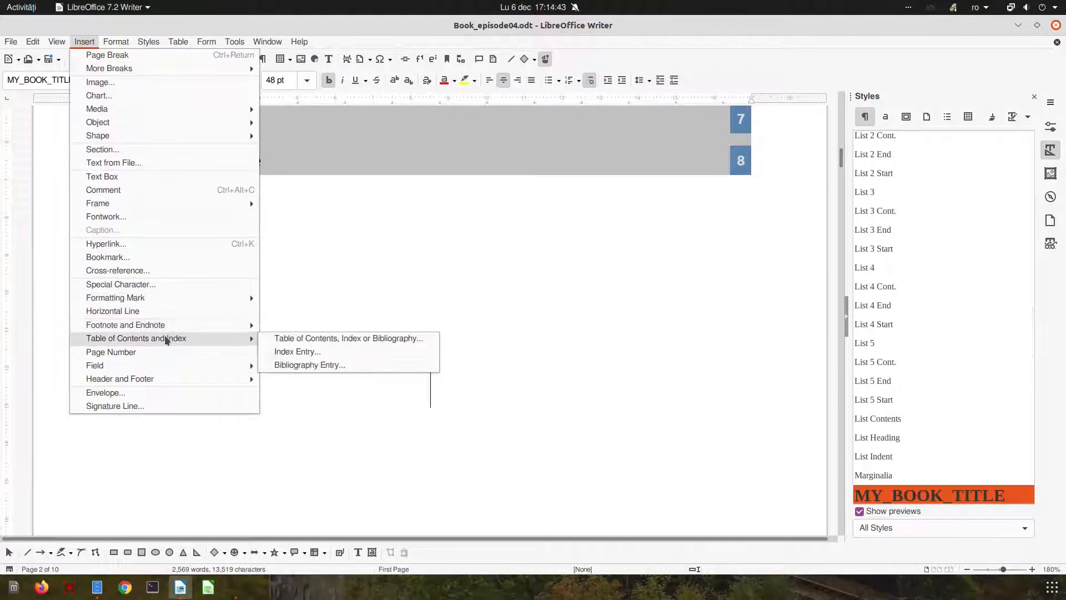
left_click(325, 338)
left_click(328, 210)
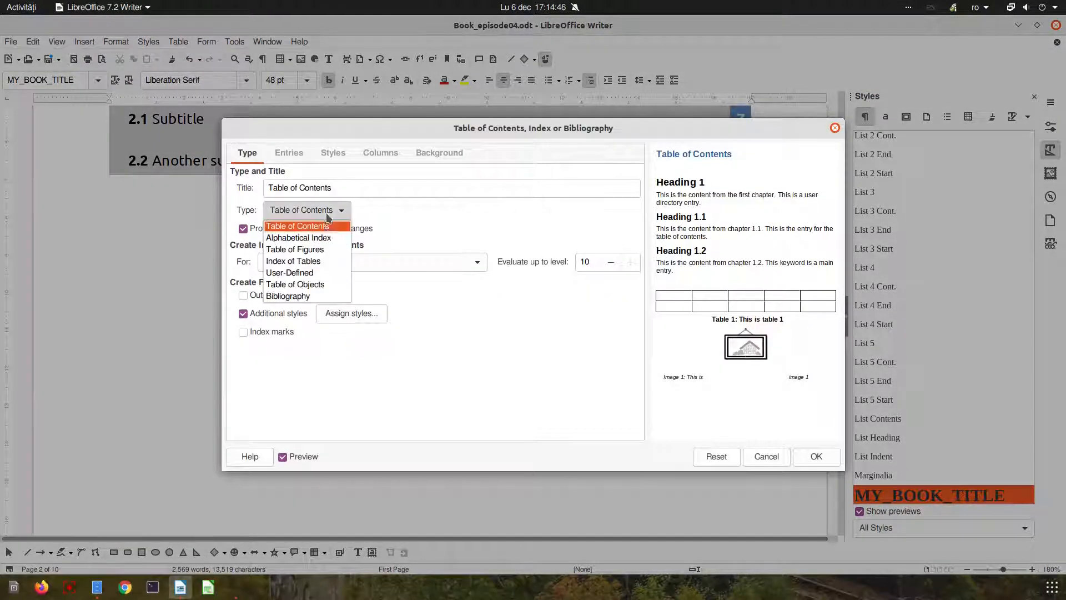
left_click(322, 251)
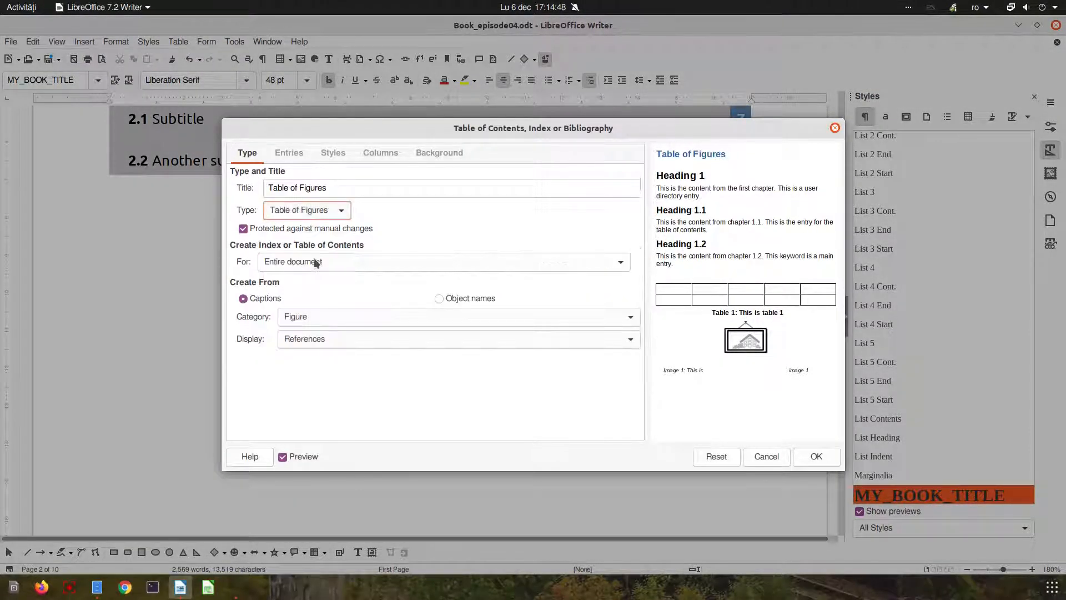
left_click(304, 318)
left_click(301, 387)
left_click(304, 339)
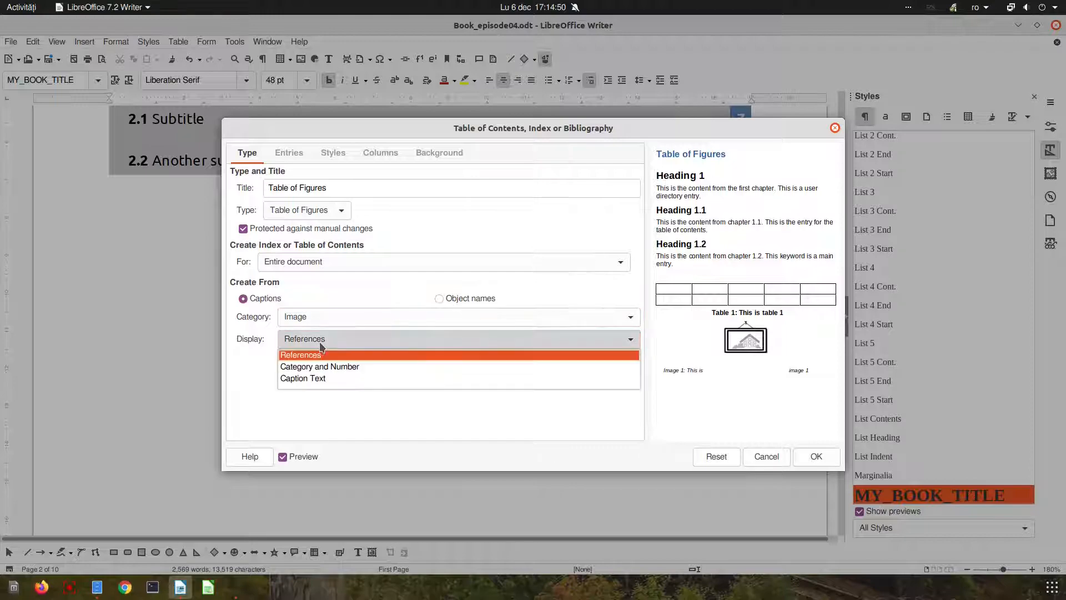
left_click(318, 378)
- Add chapter info before the entry text in the Table of Figures structure and give it the Strong Emphasis character style
left_click(288, 153)
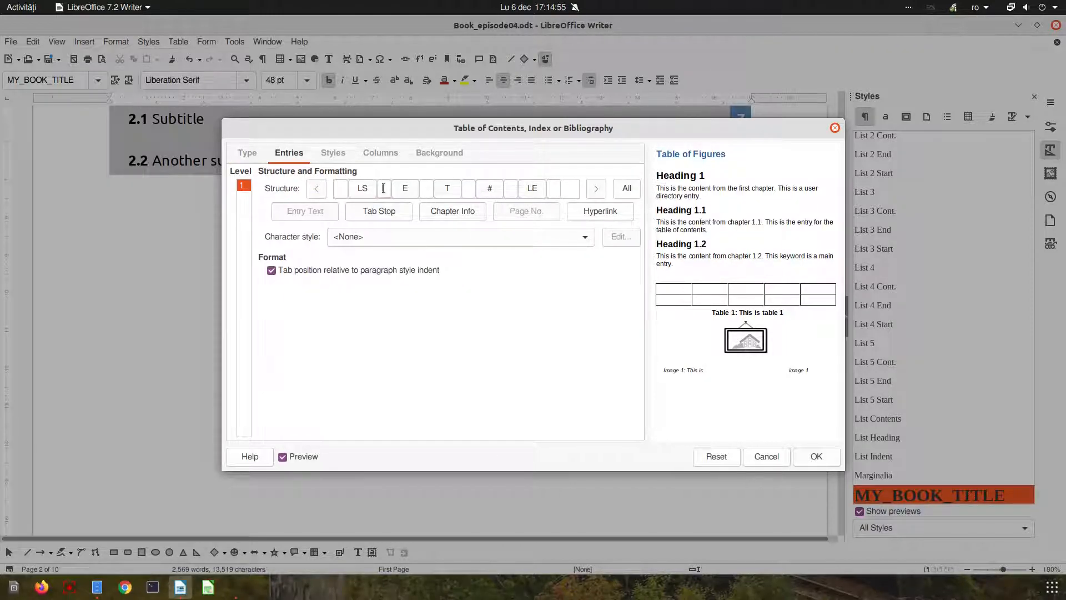
left_click(443, 210)
left_click(391, 235)
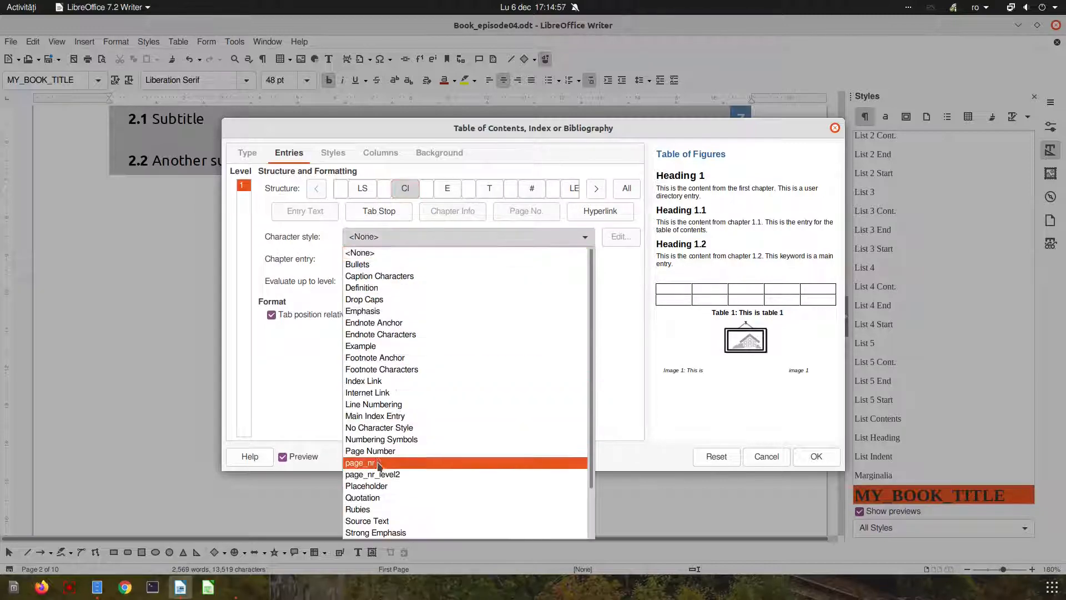
left_click(376, 532)
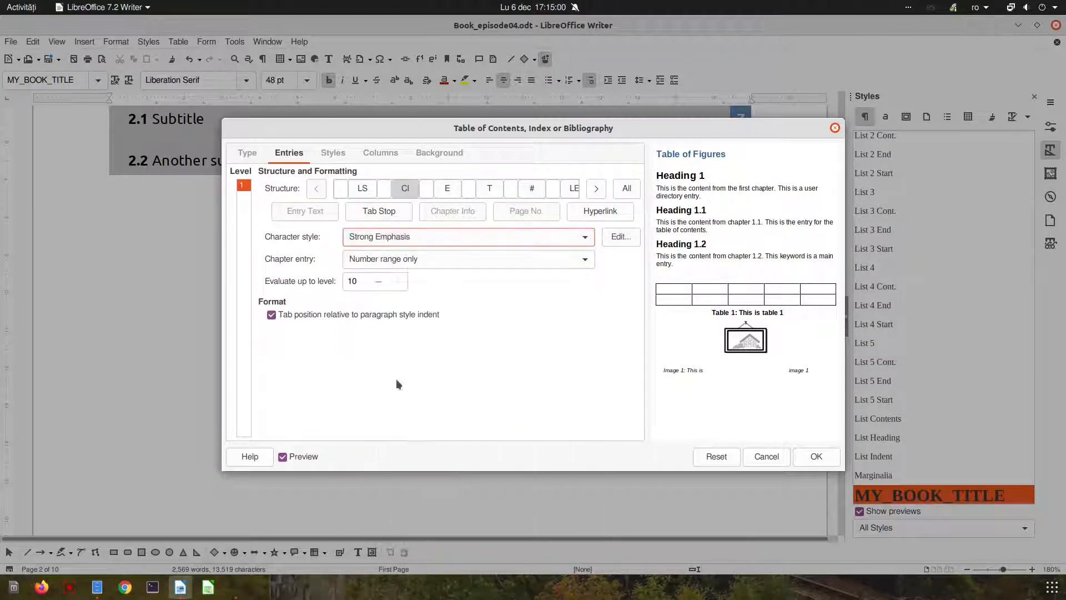
left_click(426, 188)
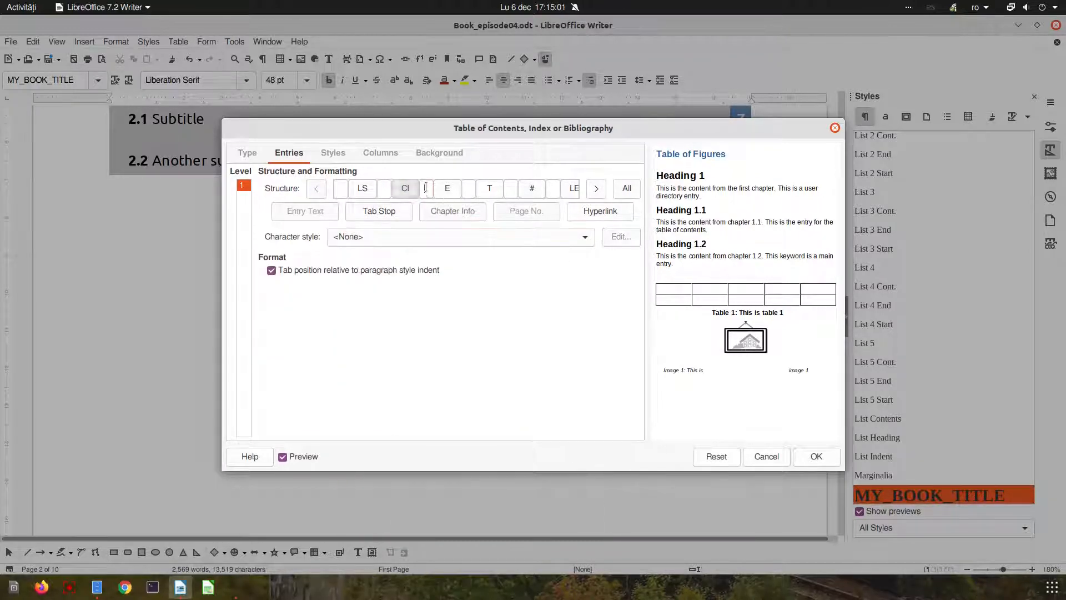
left_click(384, 189)
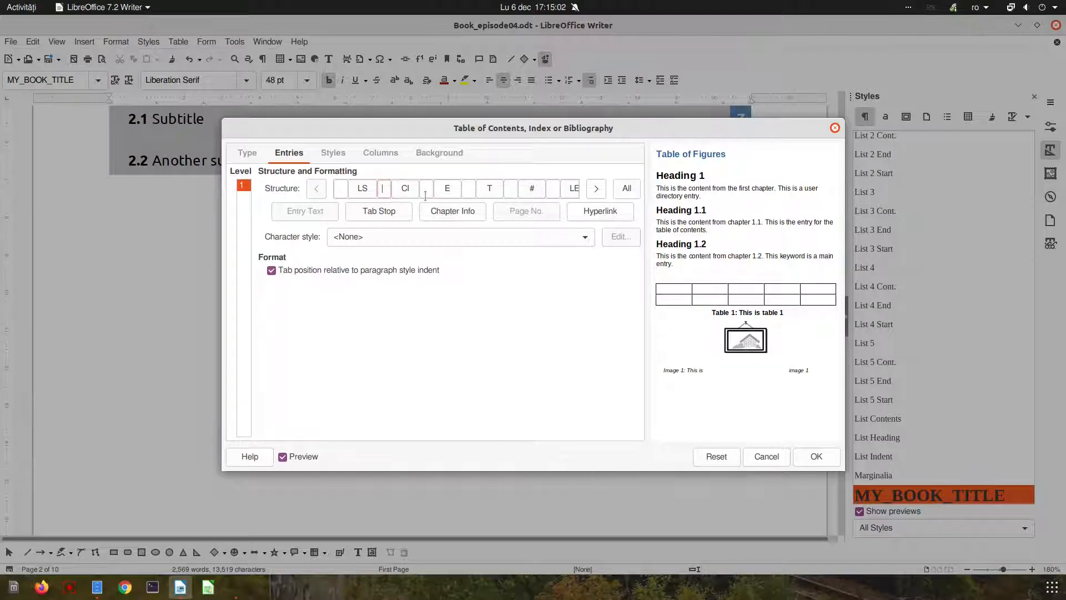
- Assign the page_nr character style to the page number of the Table of Figures entries and insert the index
left_click(511, 189)
left_click(480, 239)
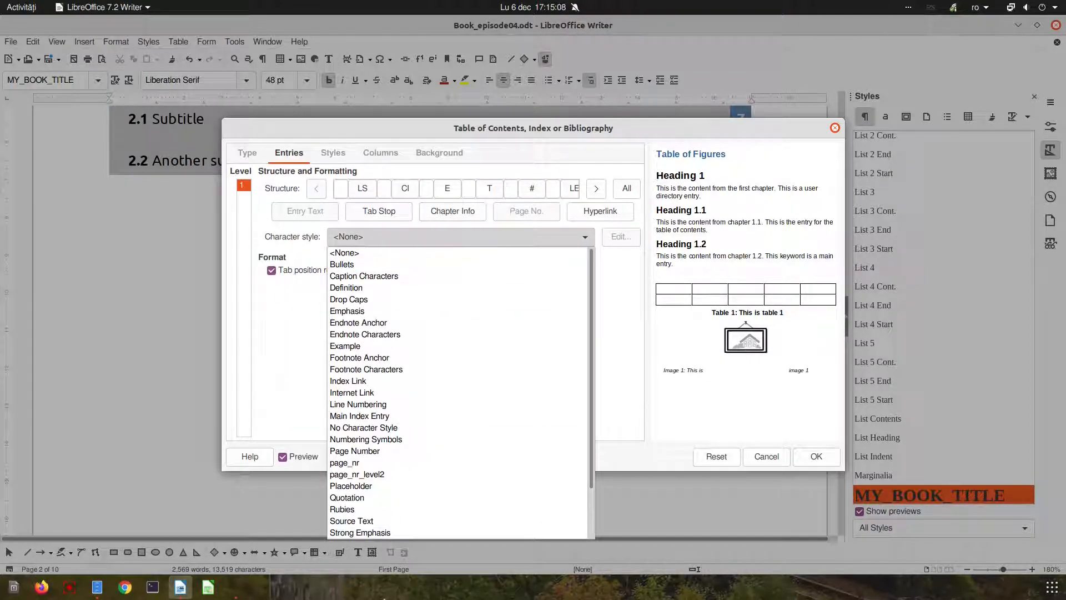
left_click(372, 462)
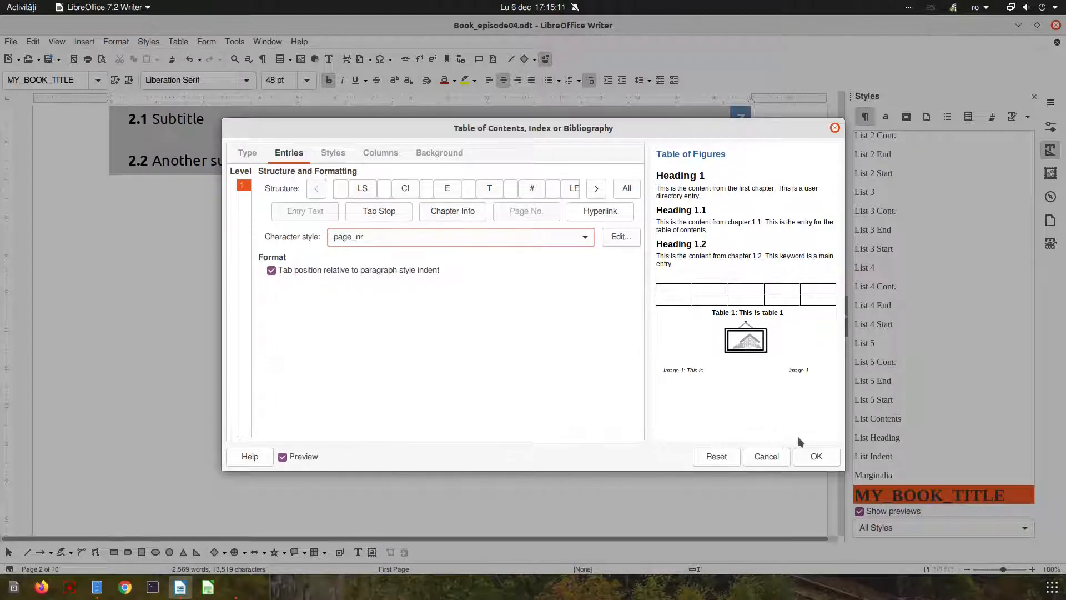
left_click(815, 456)
- Examine the new Table of Figures and its page number boxes in print preview
scroll(436, 435, "down", 3)
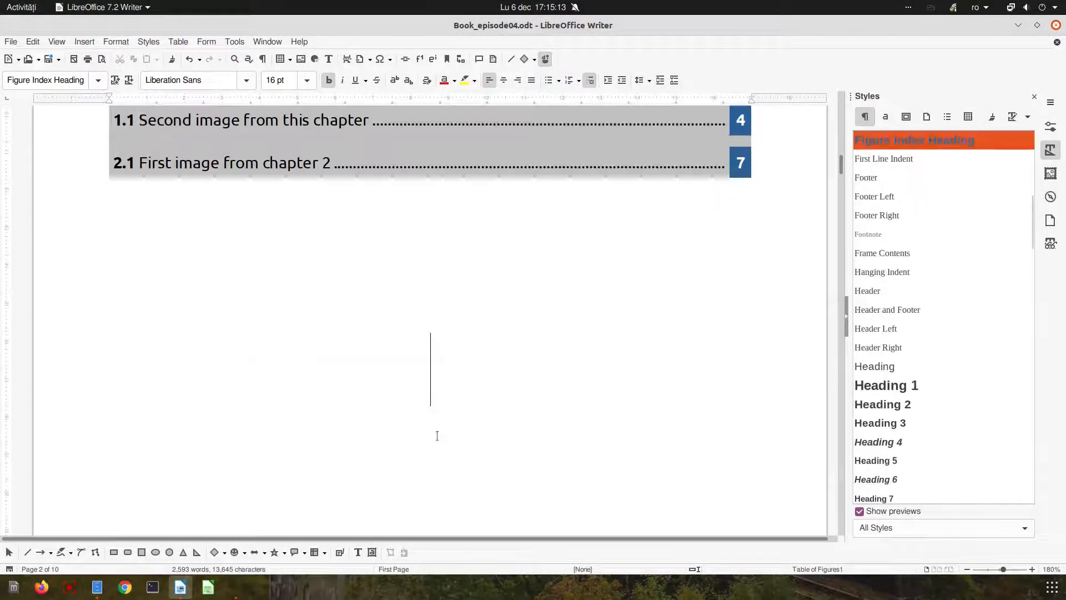
left_click(101, 58)
scroll(820, 258, "up", 3, "ctrl")
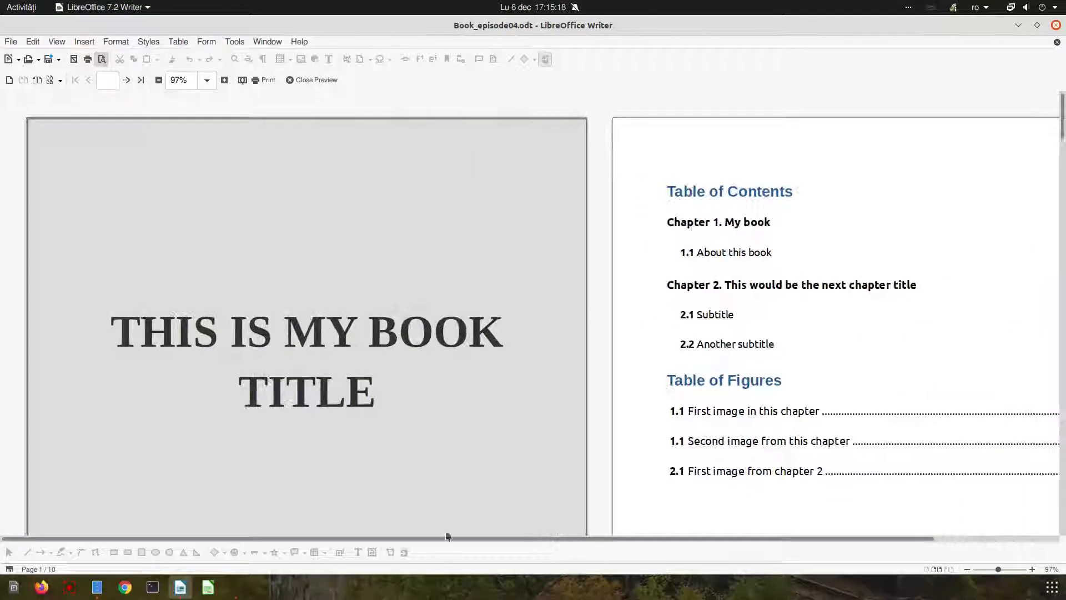
scroll(886, 484, "up", 2, "ctrl")
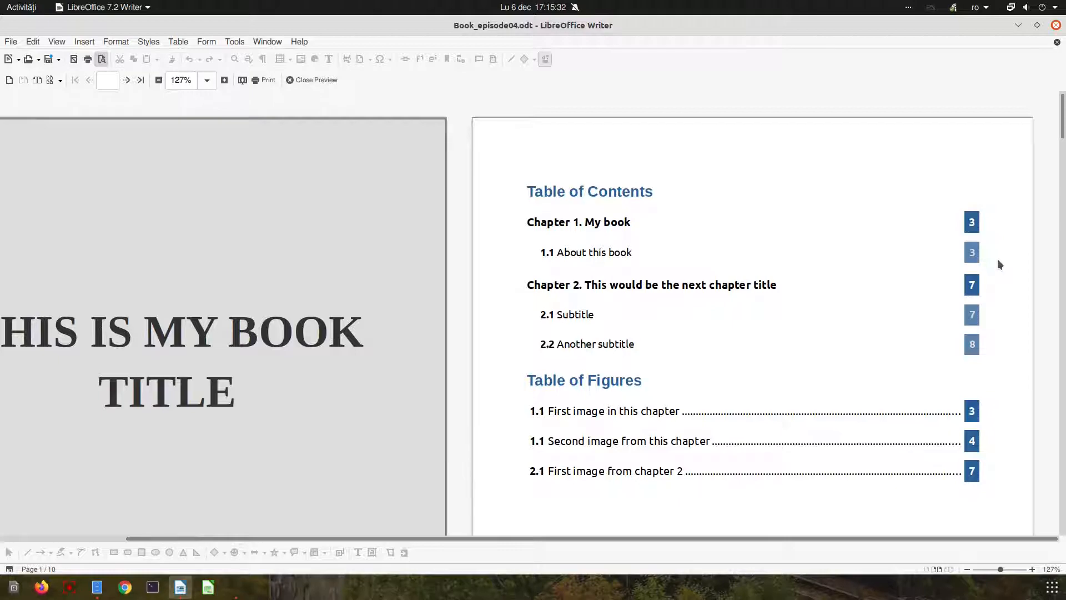
scroll(997, 259, "down", 5)
scroll(997, 259, "up", 5)
scroll(995, 260, "down", 3)
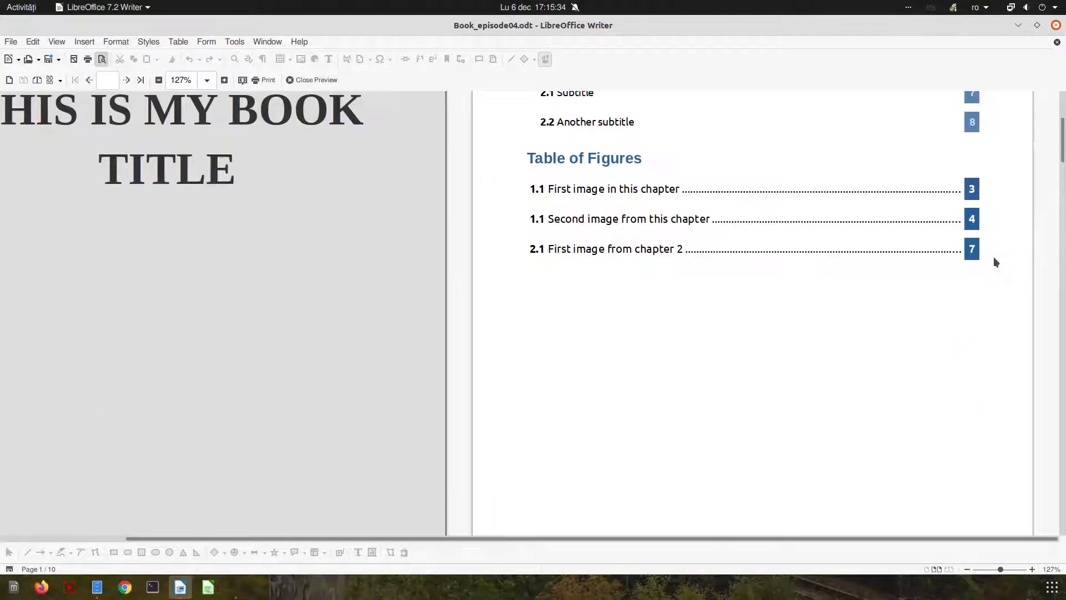